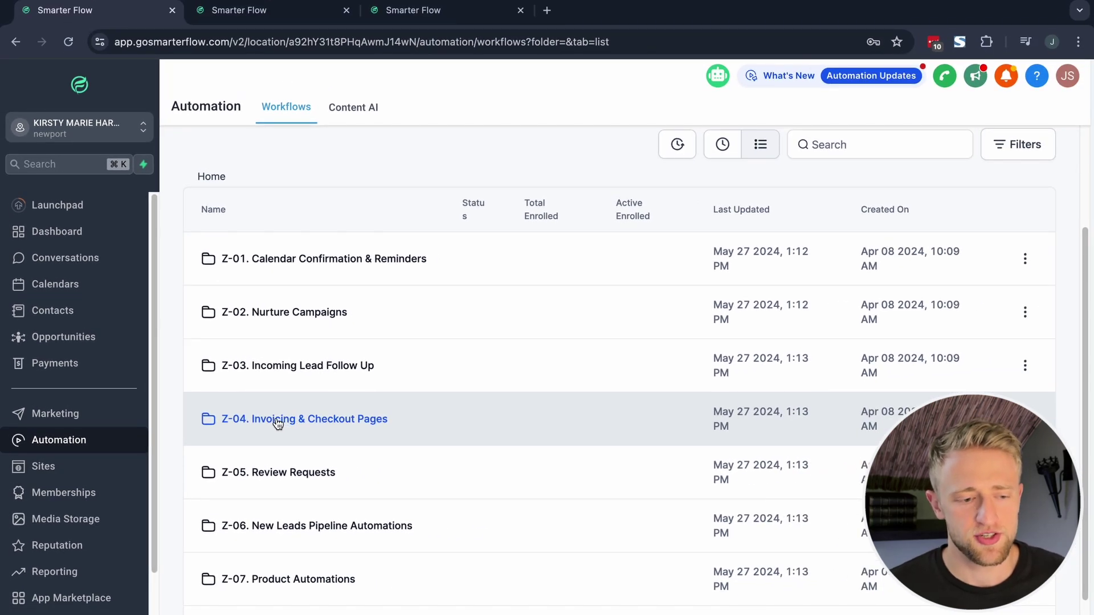
Open the Z-04-01. When An Invoice Is Sent workflow from the Z-04. Invoicing & Checkout Pages folder
click(277, 421)
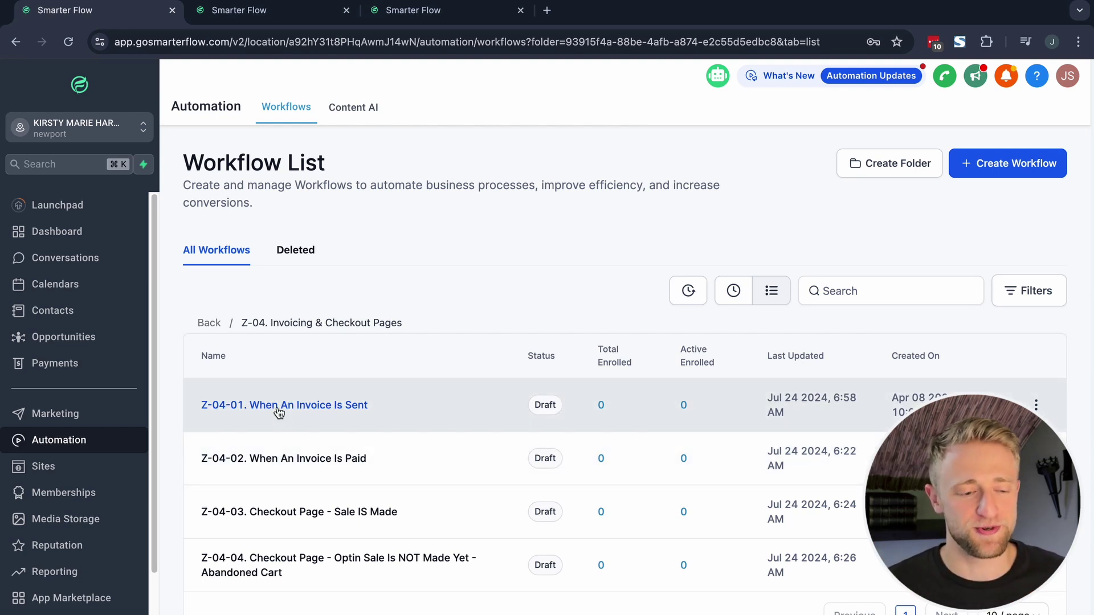
click(280, 406)
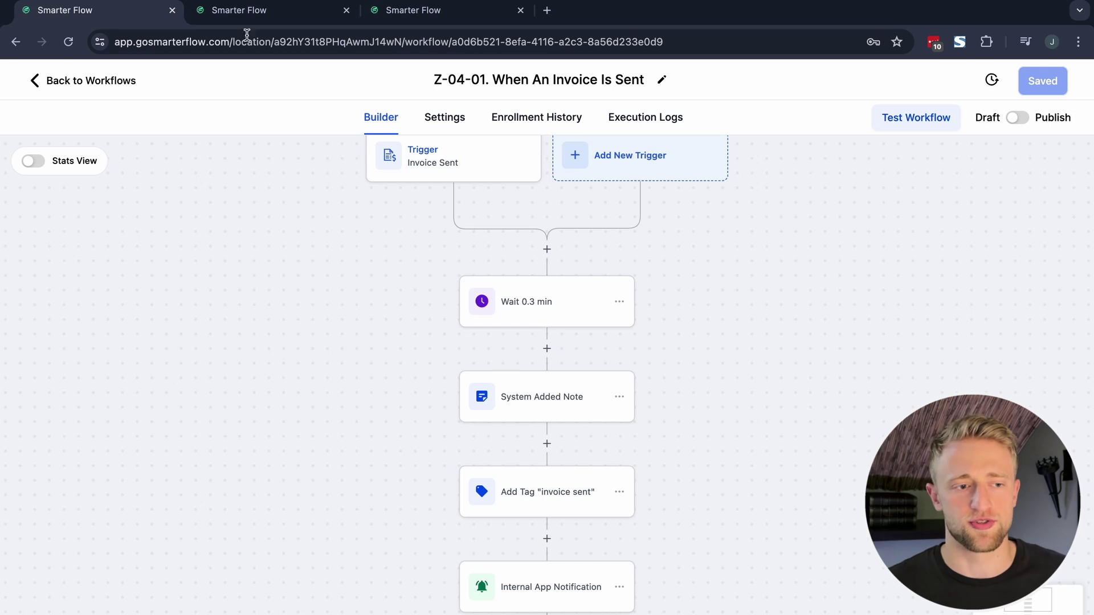
click(236, 12)
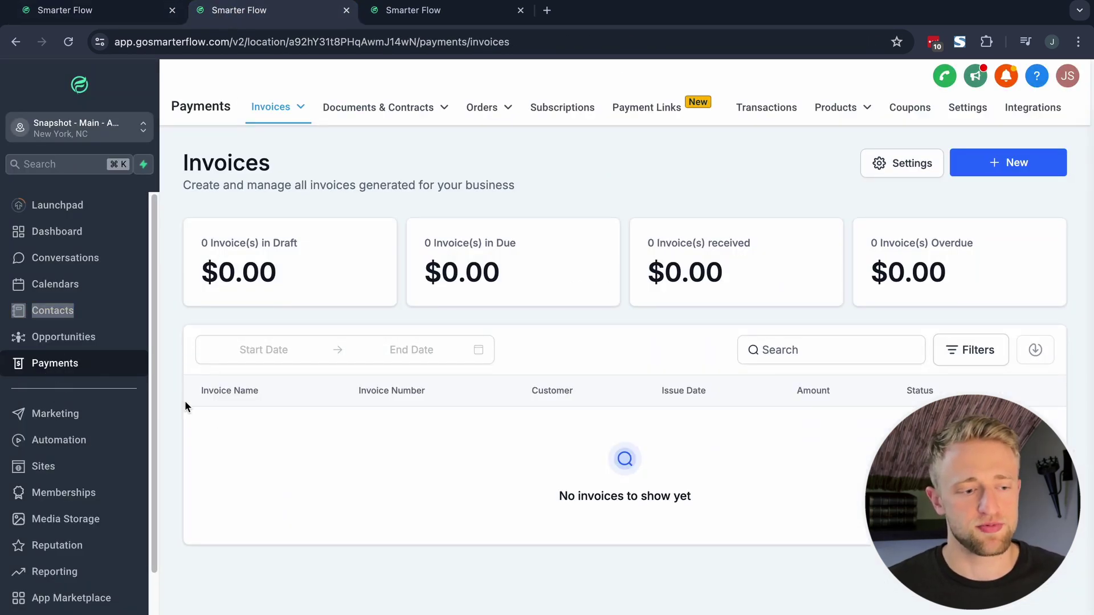
mouse_move(273, 114)
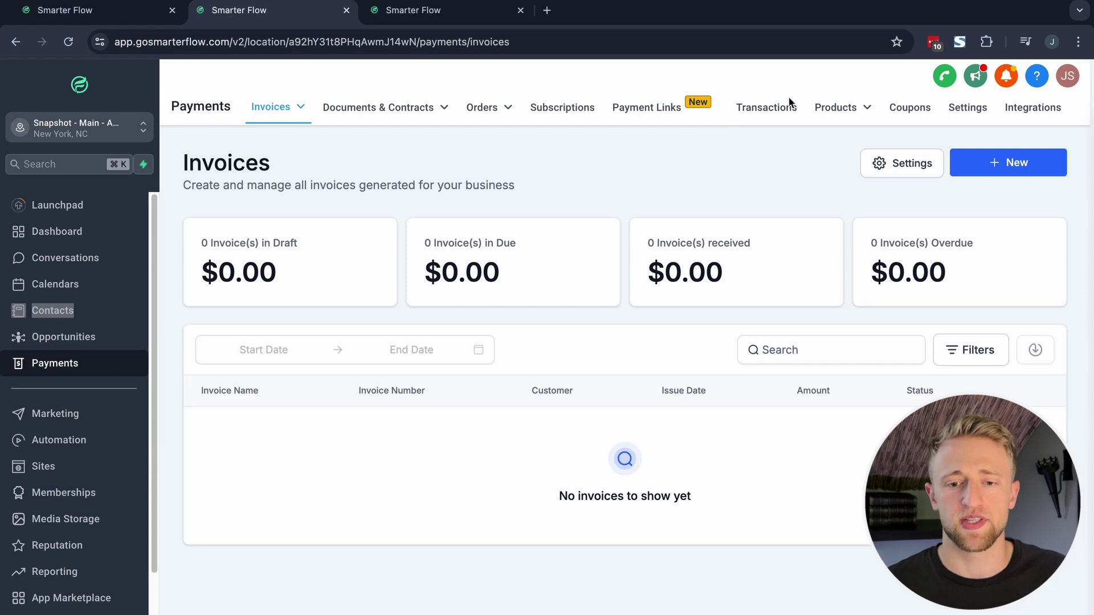
mouse_move(467, 111)
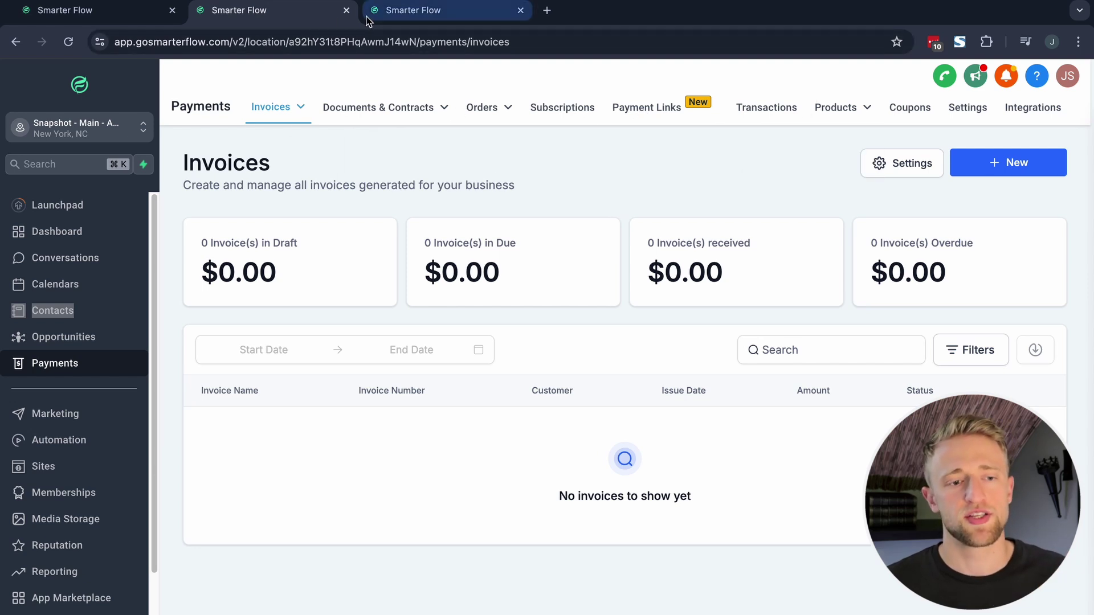
click(98, 20)
drag(353, 230, 342, 272)
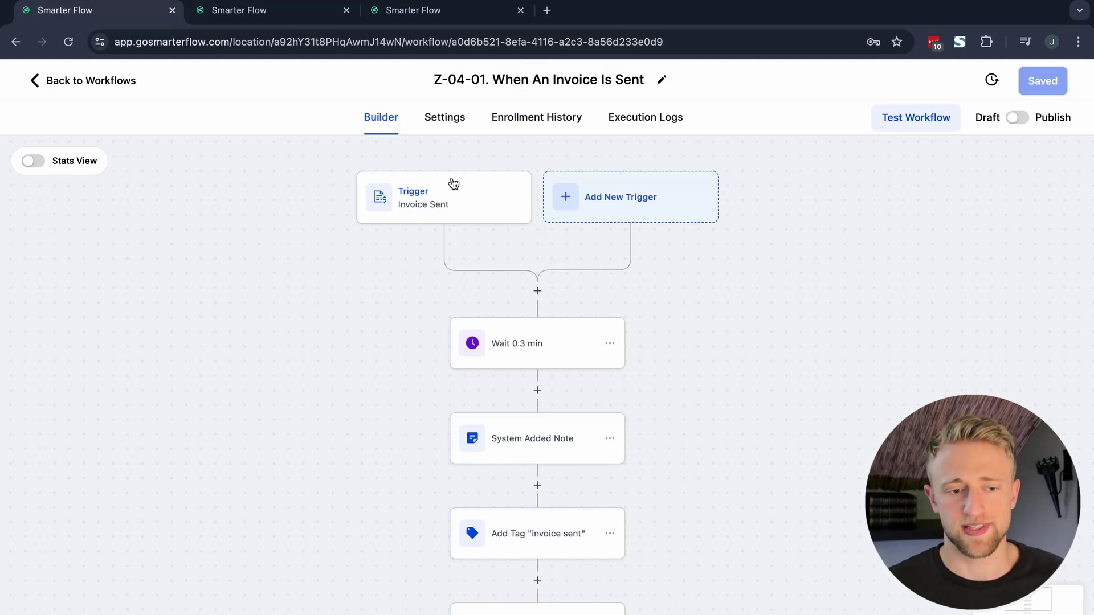
Inspect the Invoice Sent trigger and the 0.3 min wait, then open the System Added Note step
click(424, 196)
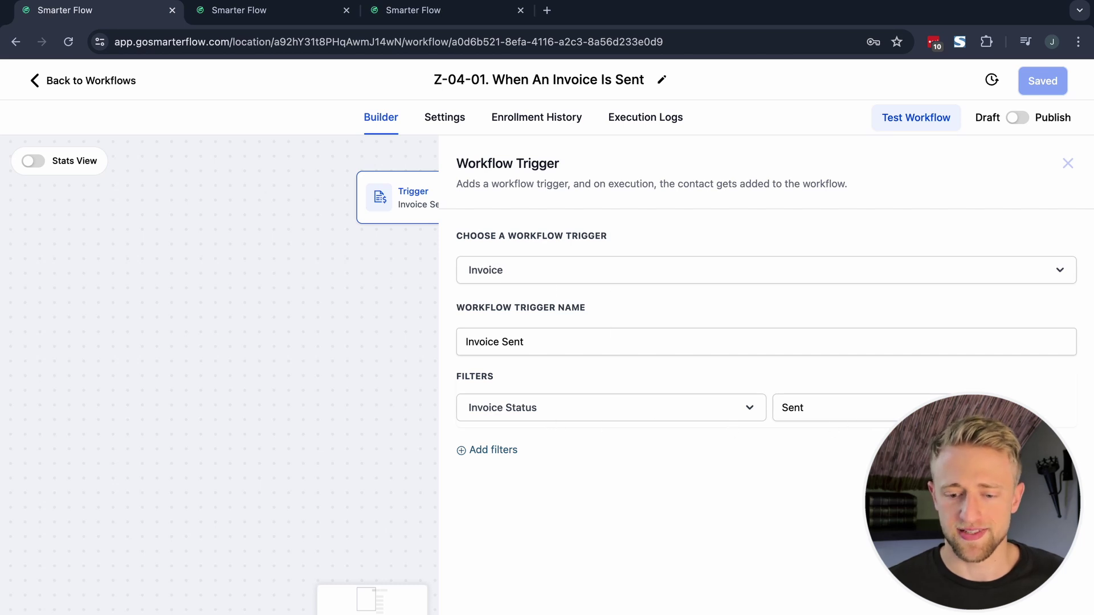
key(Escape)
scroll(632, 369, down, 1)
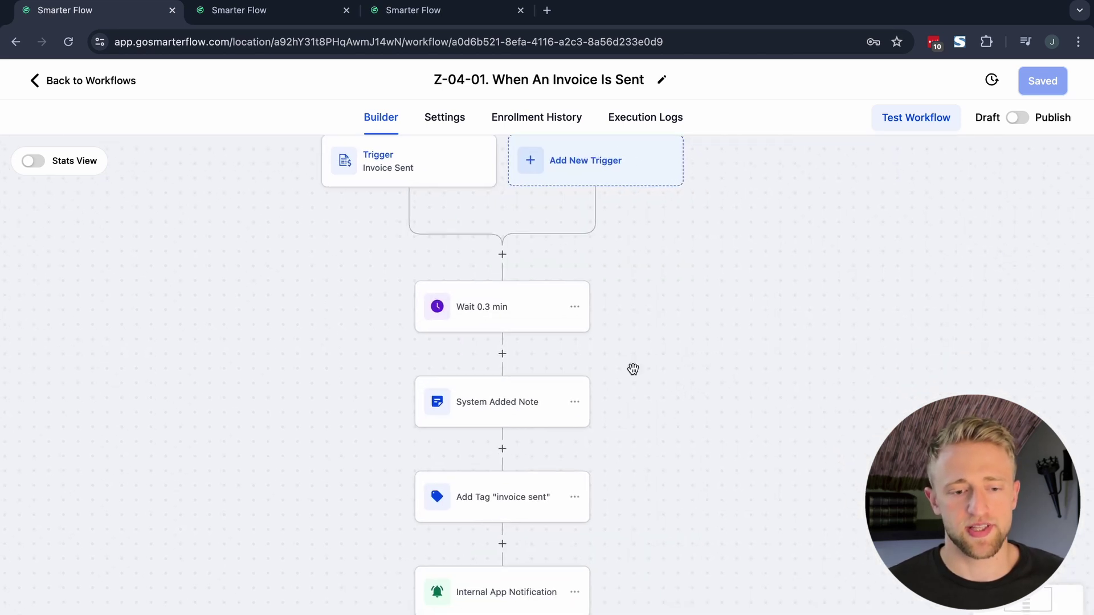
click(505, 315)
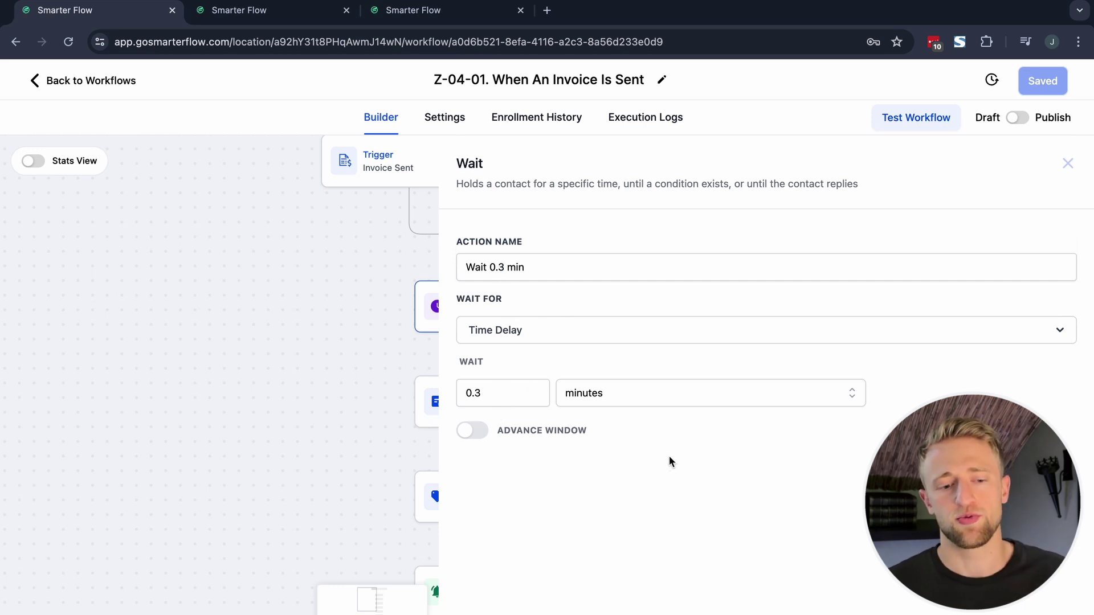
key(Escape)
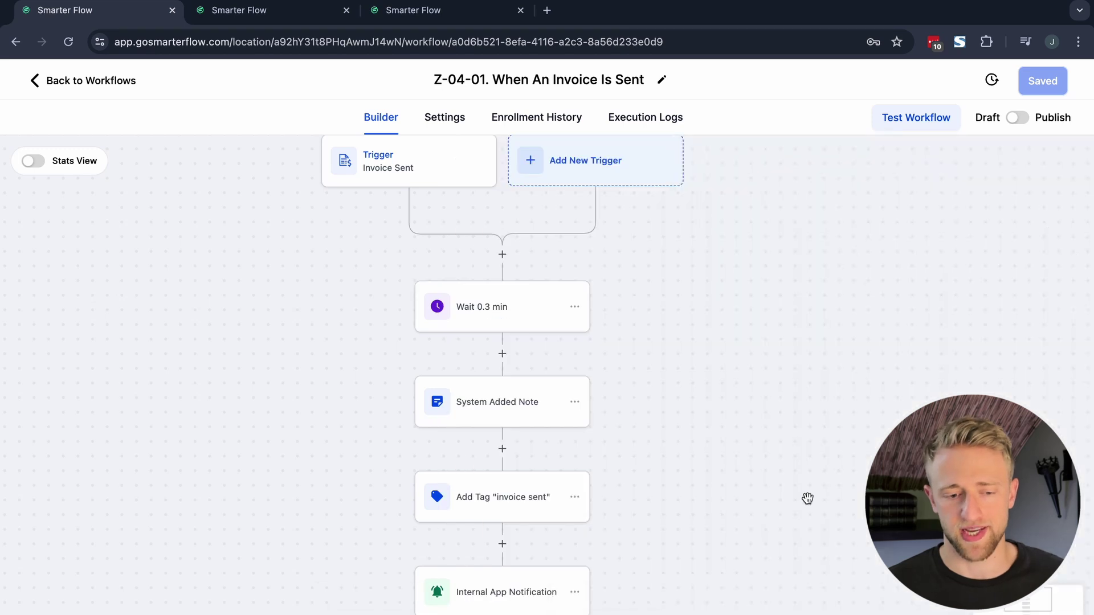
click(496, 343)
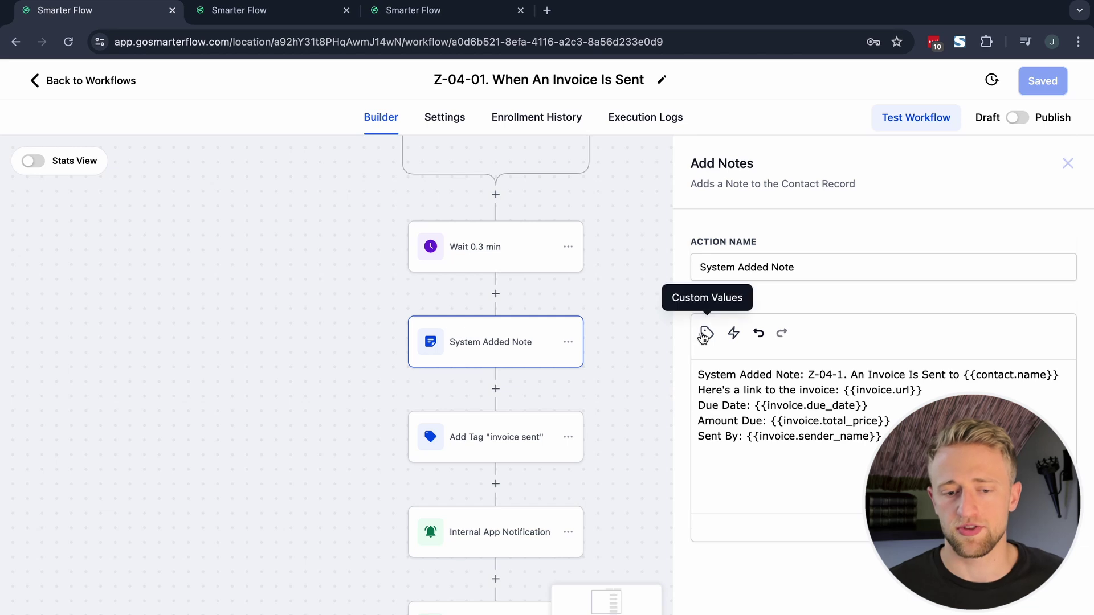
Browse the Invoice custom values available for the note text
click(705, 334)
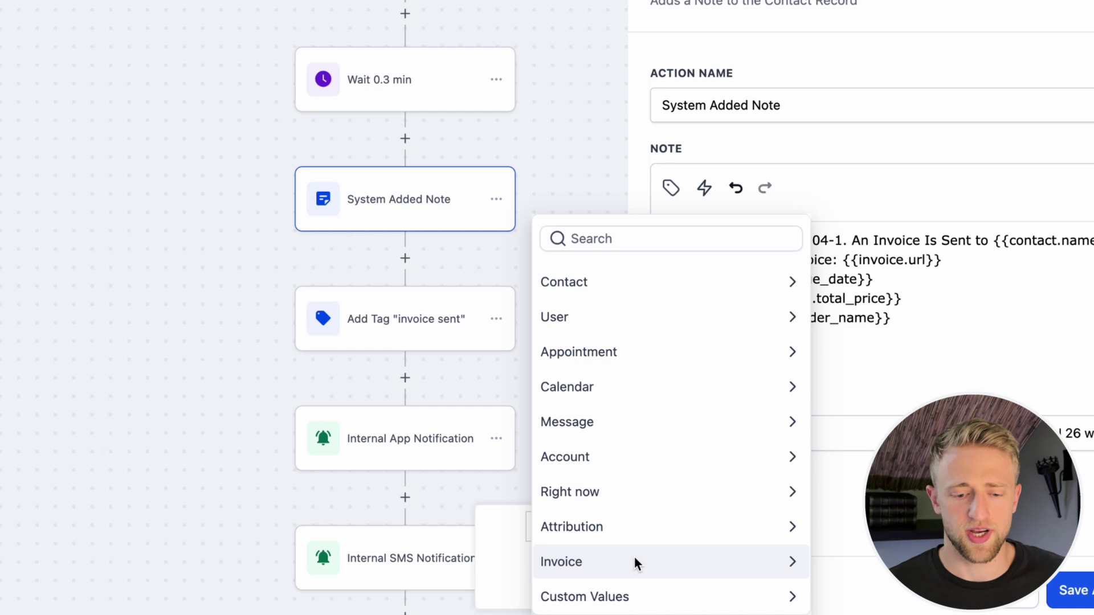
click(635, 562)
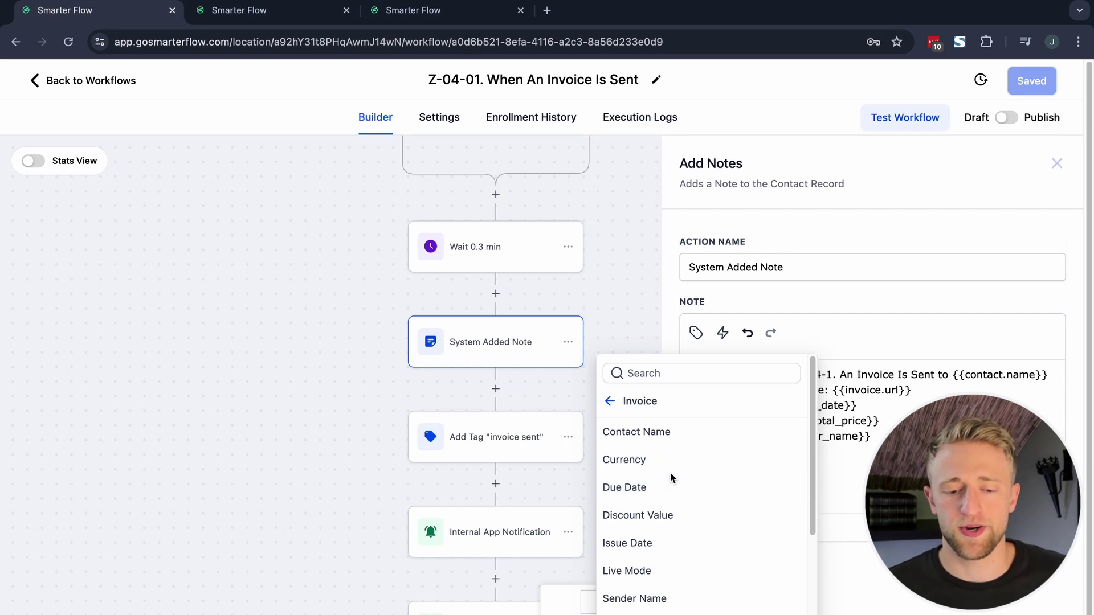
scroll(670, 478, down, 3)
scroll(693, 502, down, 1)
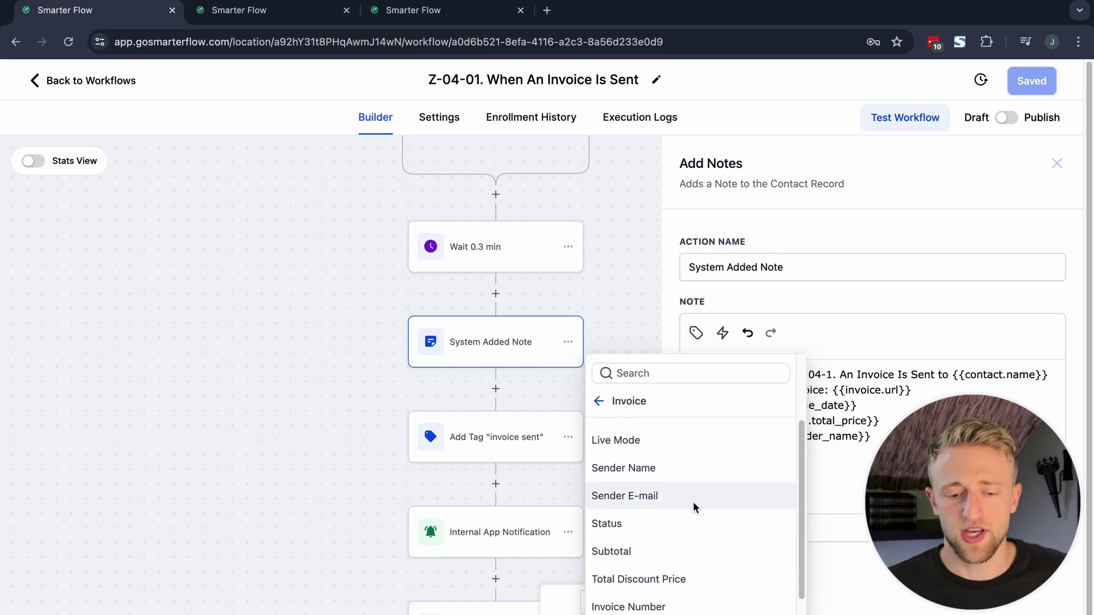
scroll(694, 505, down, 5)
scroll(693, 524, down, 2)
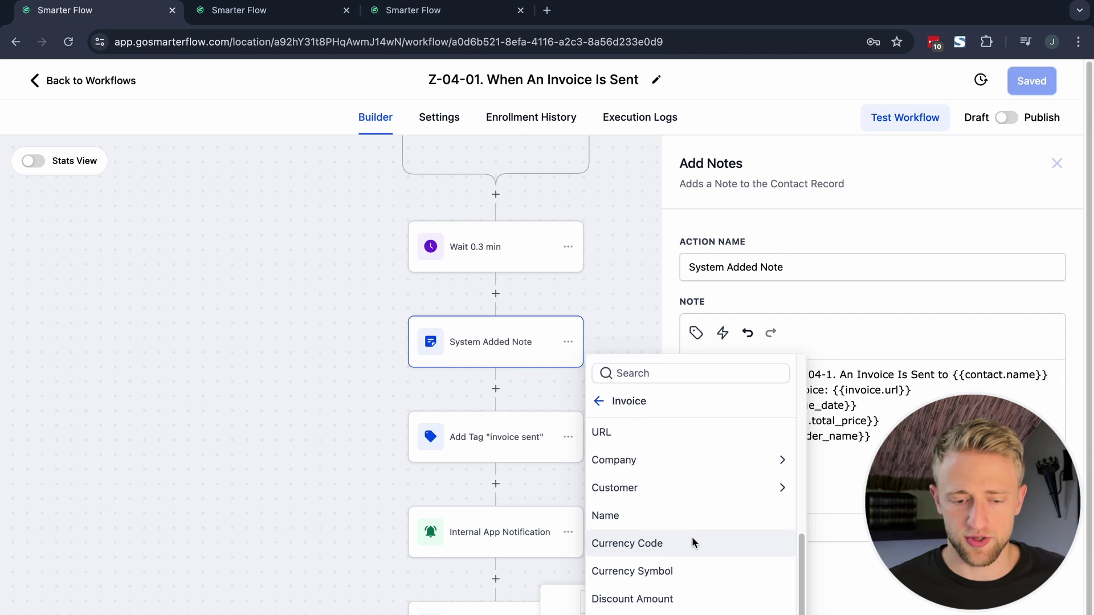
scroll(695, 546, down, 1)
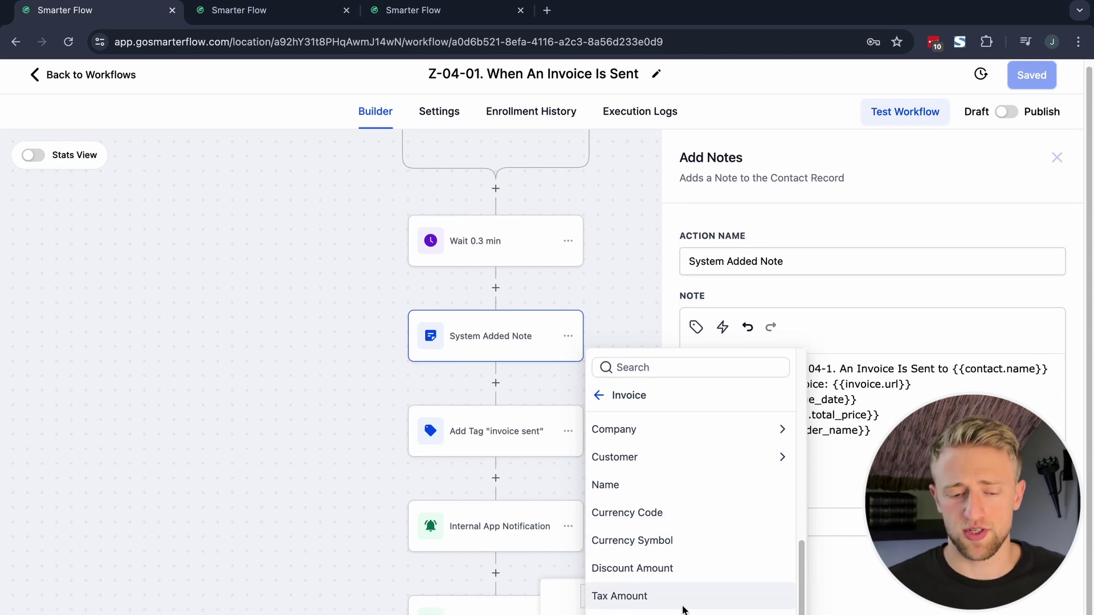
click(851, 452)
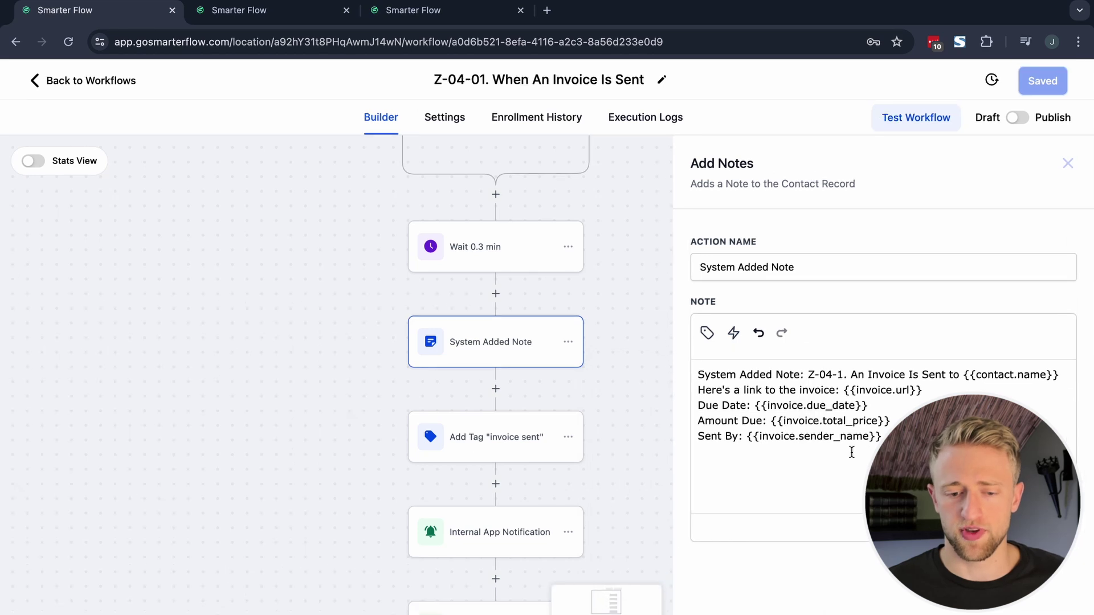
Highlight the whole note text, then switch to the test contact's page
drag(882, 436, 674, 359)
key(Right)
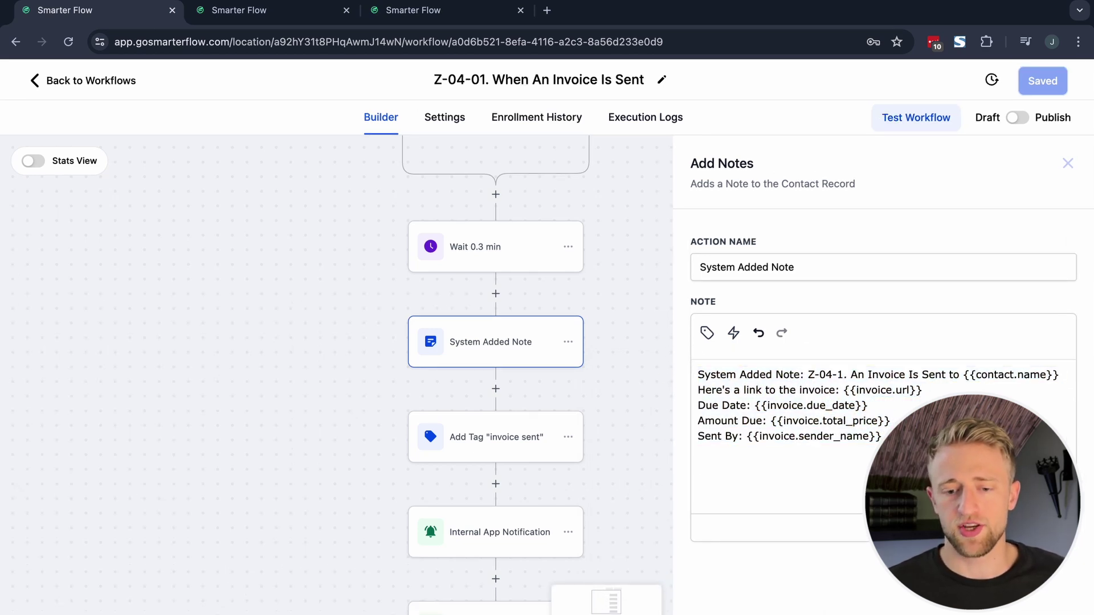
click(413, 11)
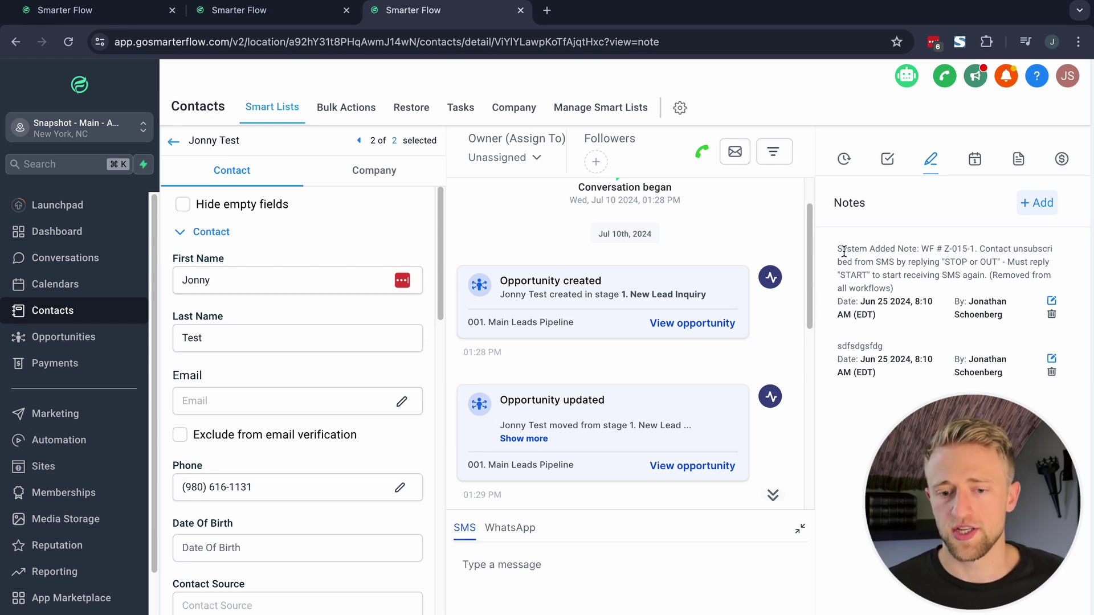
Back in the builder, highlight part of the System Added Note text
click(137, 14)
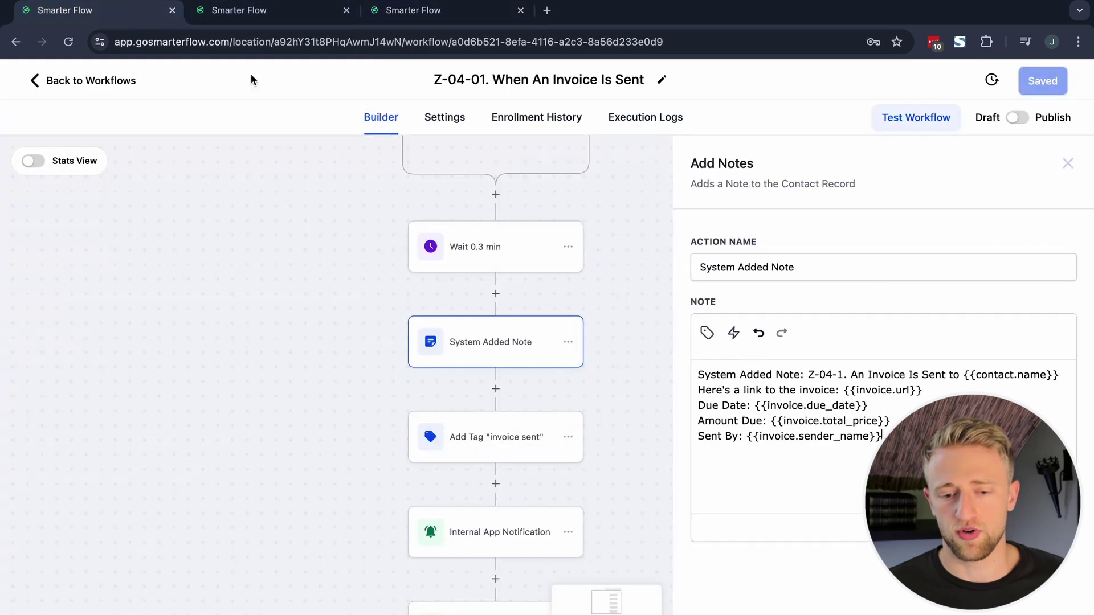
drag(882, 436, 733, 377)
click(735, 379)
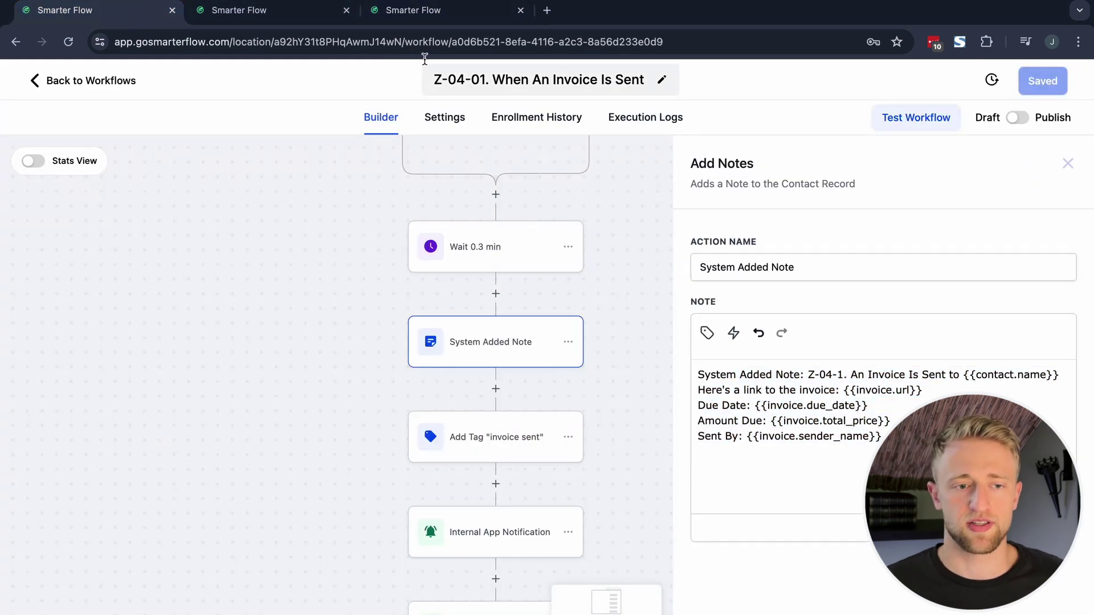
Open the contact's first system note for editing, cancel it, and return to the workflow builder
click(426, 11)
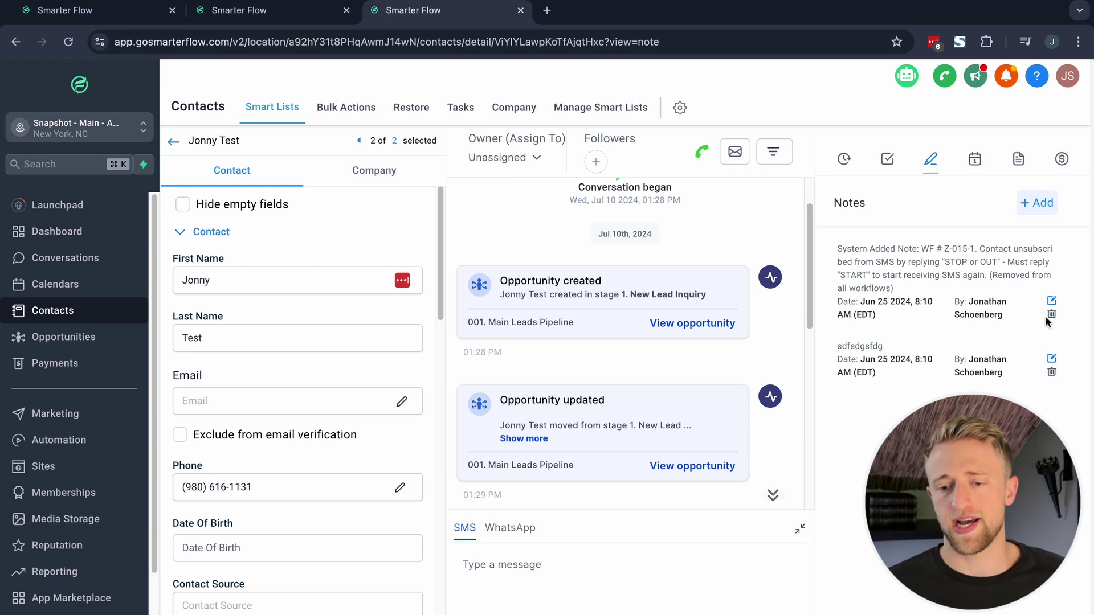
click(1051, 301)
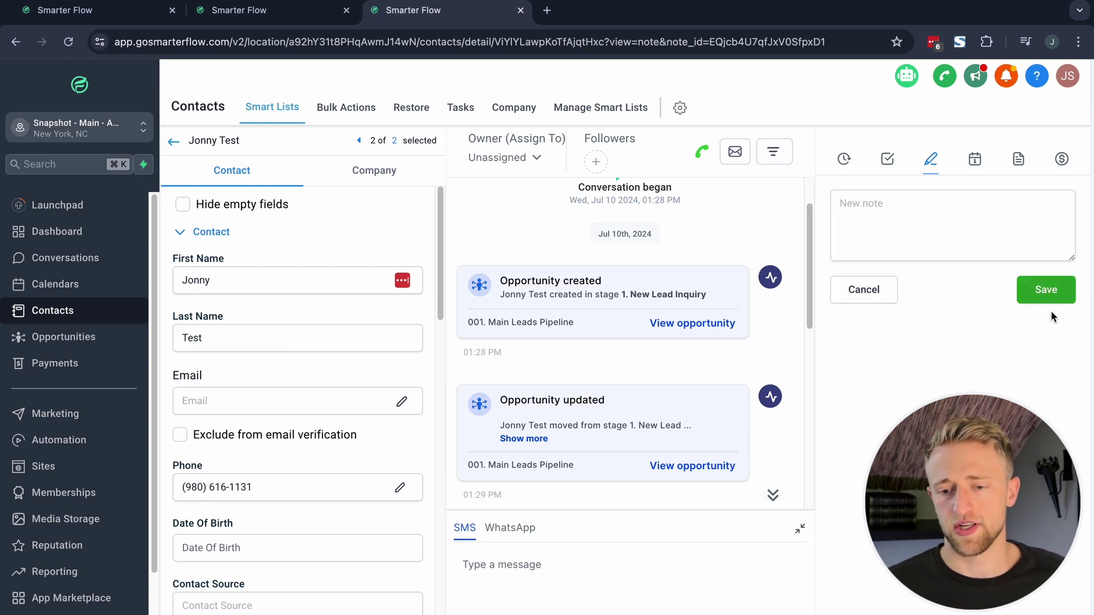
click(863, 290)
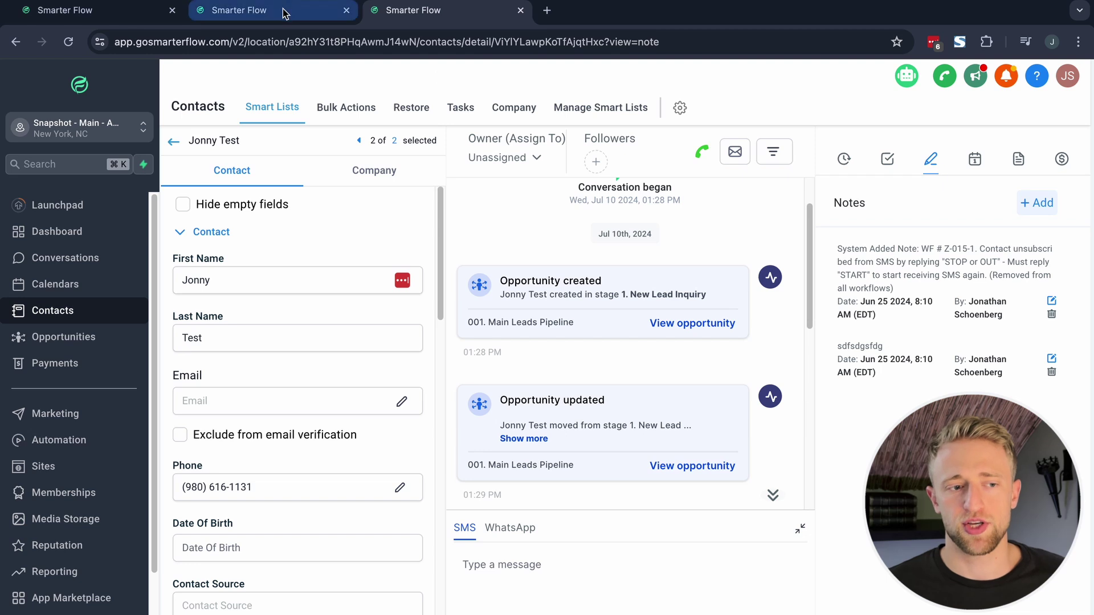
click(109, 11)
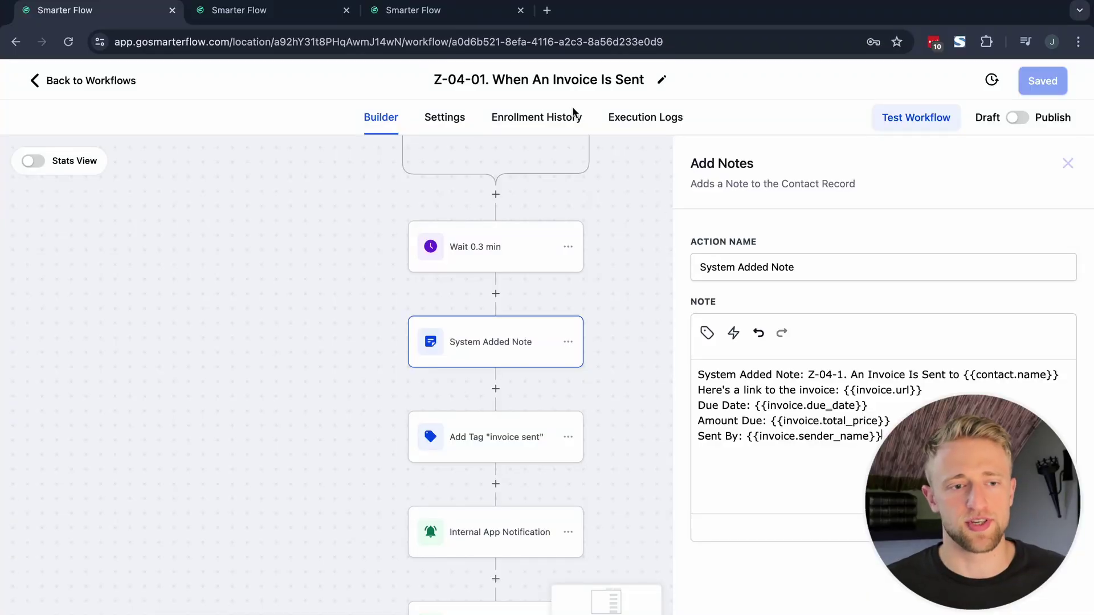
click(413, 10)
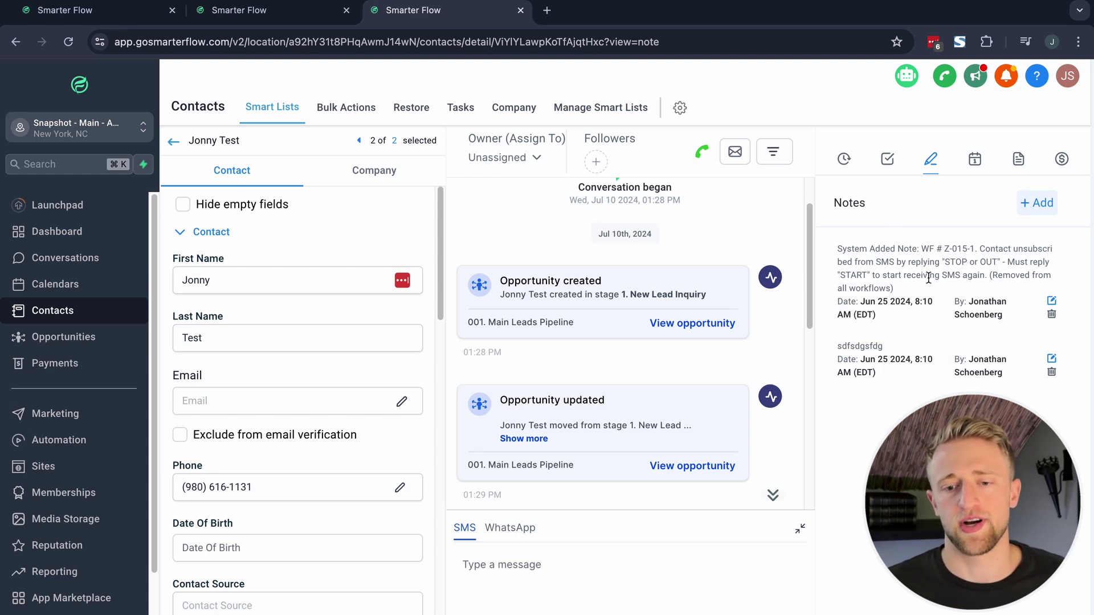
key(super+1)
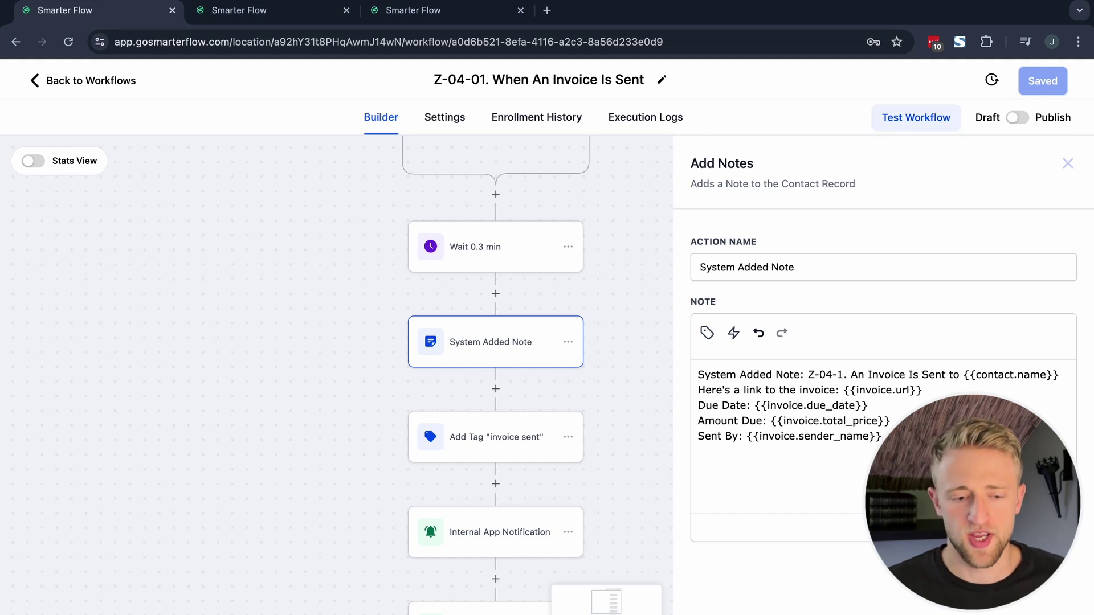
key(Escape)
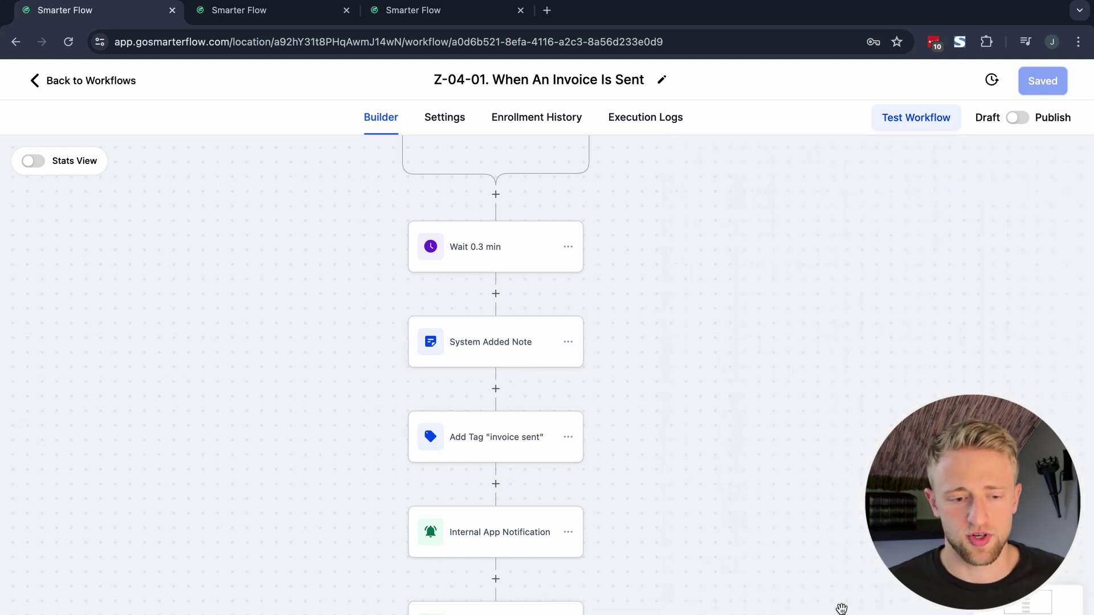
scroll(699, 464, down, 3)
click(525, 341)
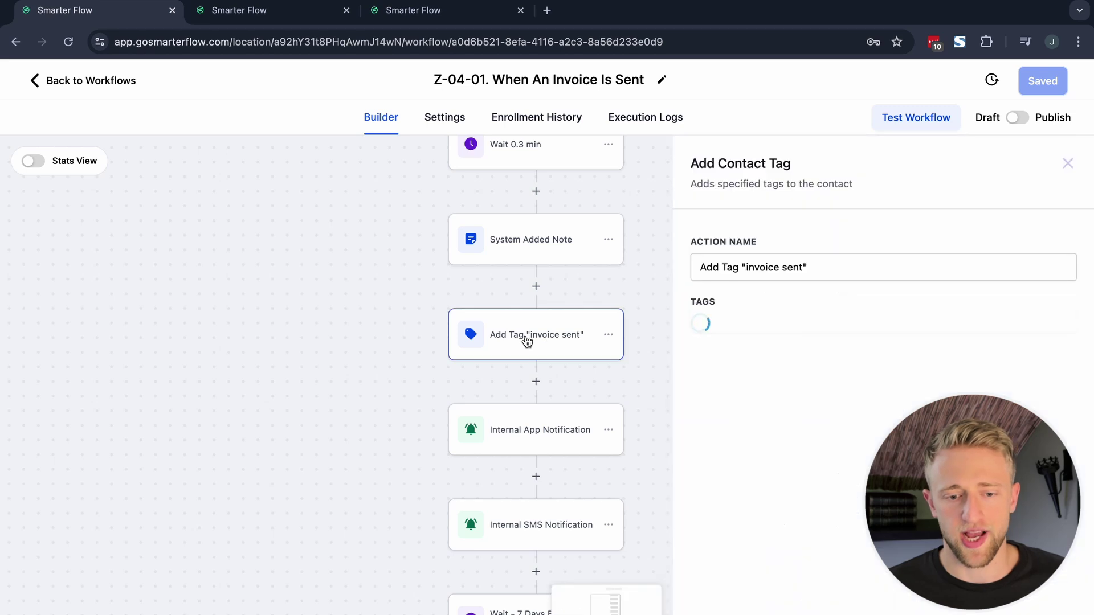
key(Escape)
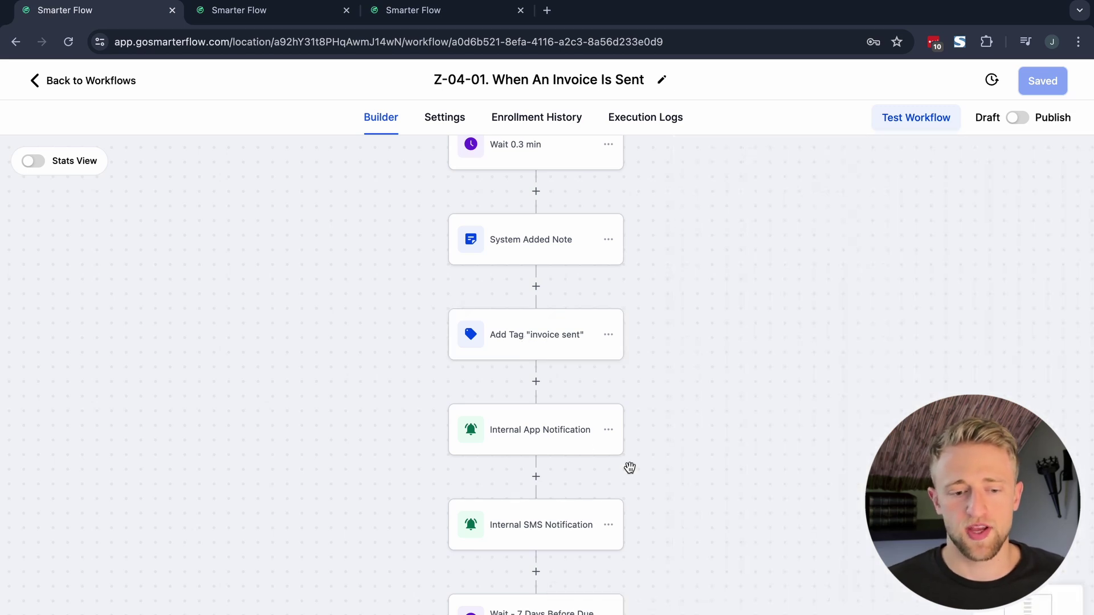
click(522, 442)
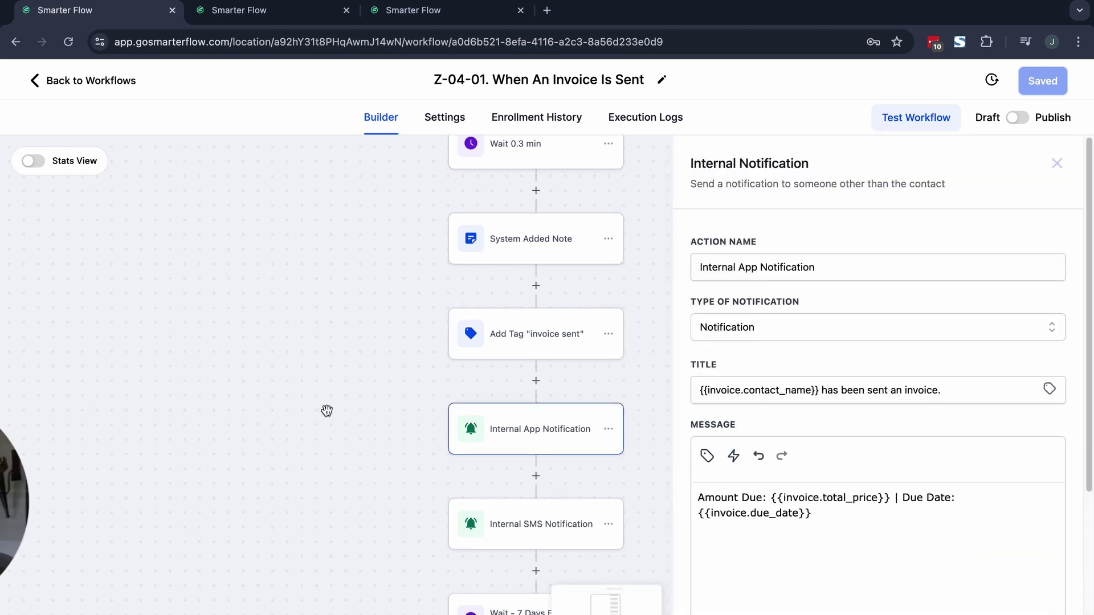
scroll(244, 256, down, 3)
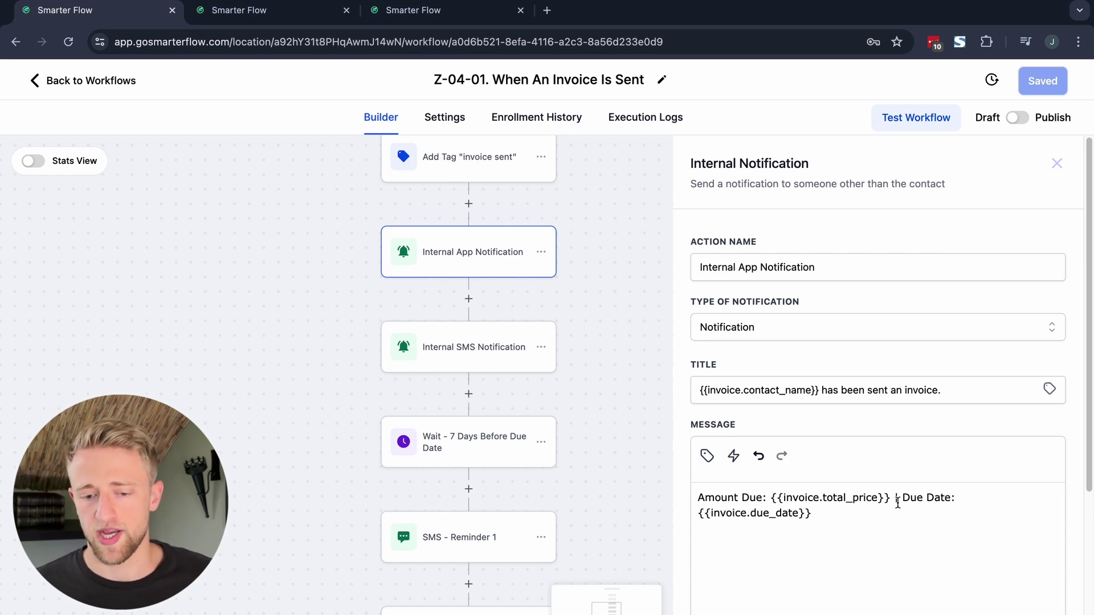
drag(828, 517, 803, 532)
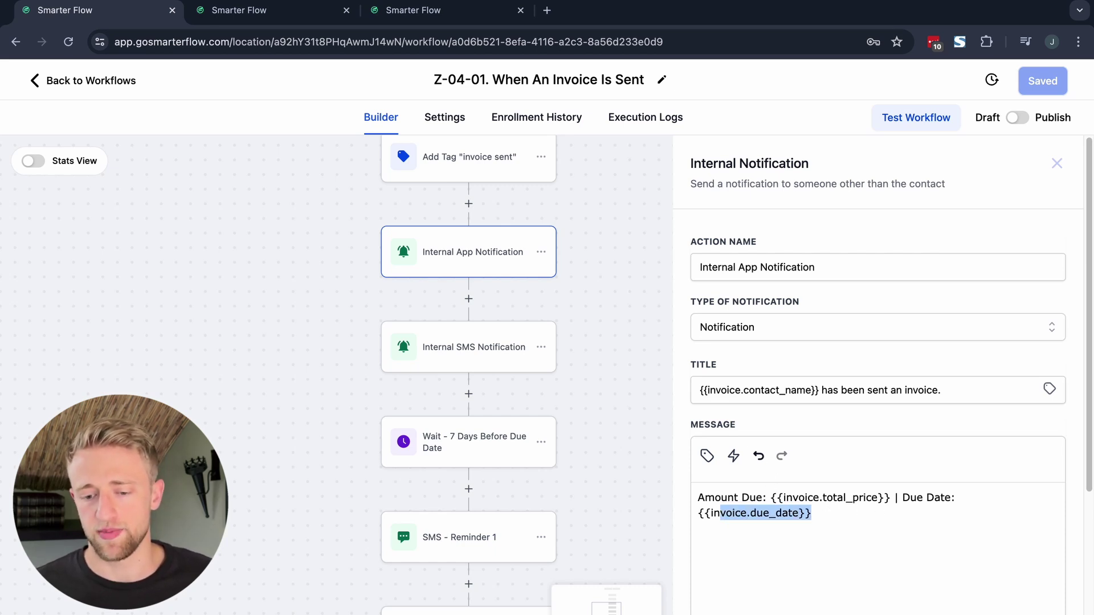
key(Escape)
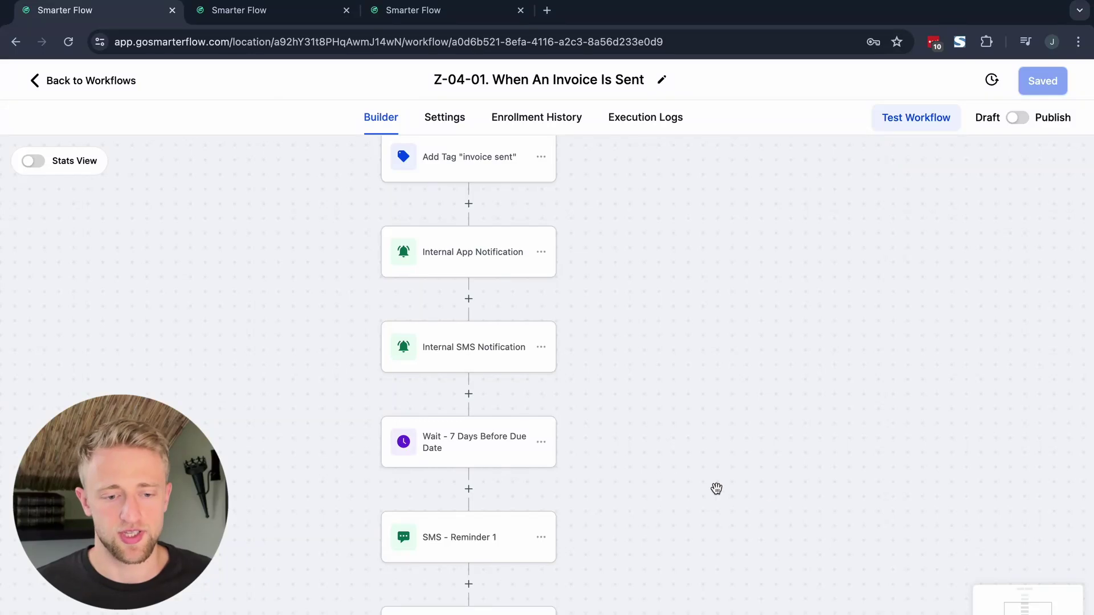
drag(627, 497, 659, 424)
drag(657, 509, 650, 464)
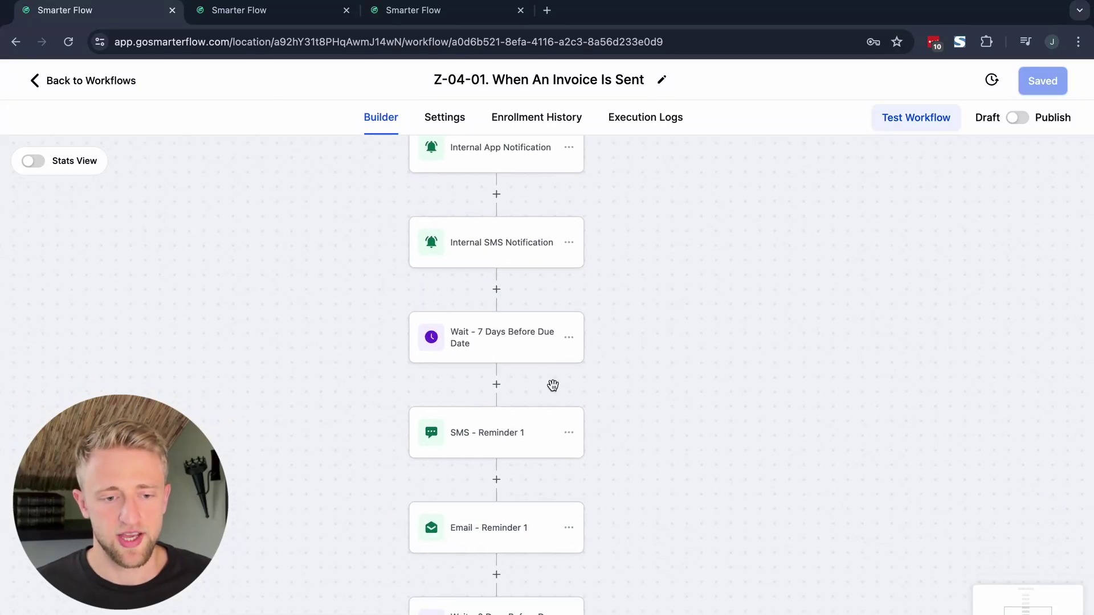
Review the Internal SMS Notification message's invoice link, amount and due date lines
click(494, 252)
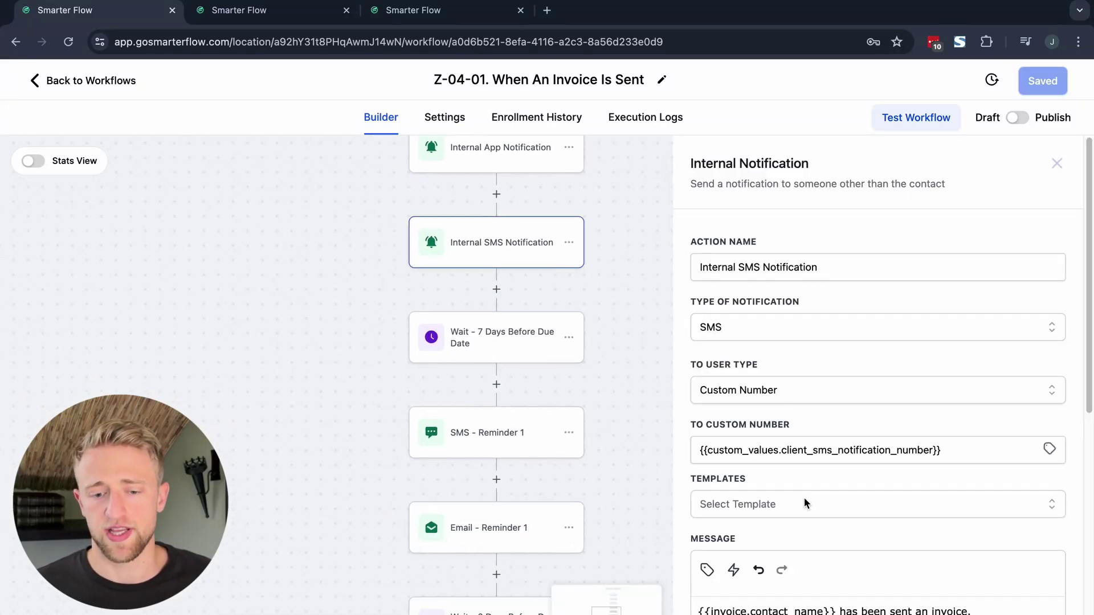
scroll(799, 479, down, 5)
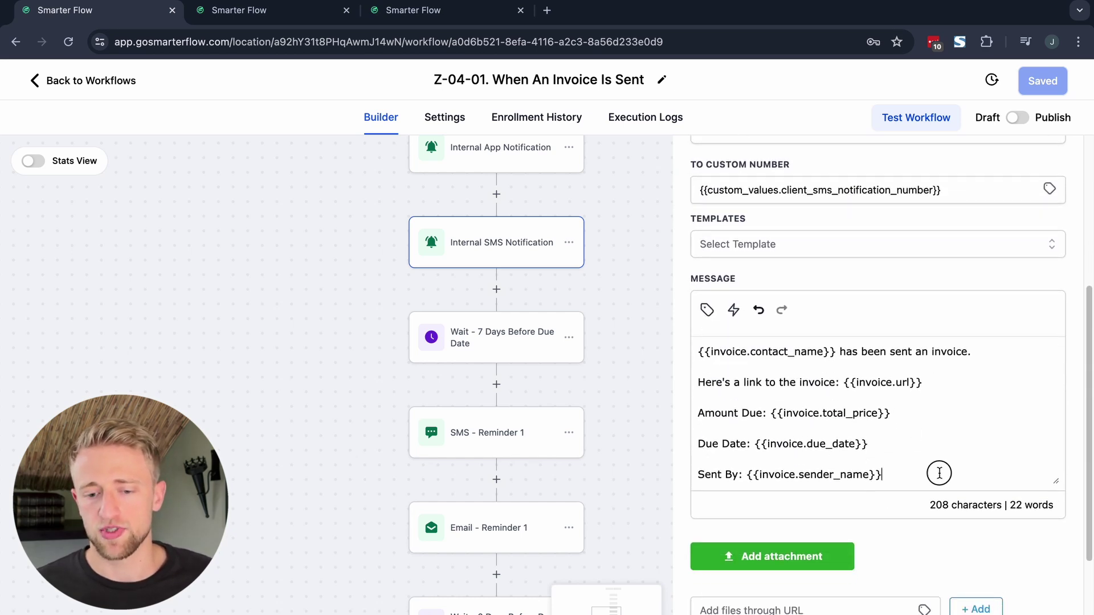
drag(940, 475, 778, 364)
click(939, 440)
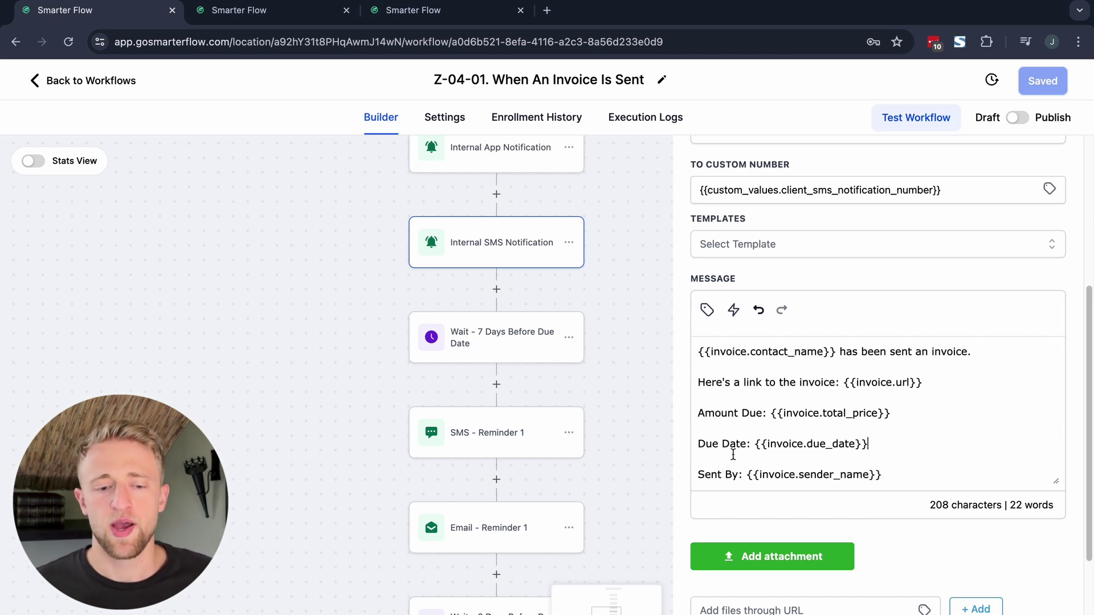
click(647, 341)
Show the Internal App Notification step's actions list, then dismiss it
scroll(570, 347, up, 3)
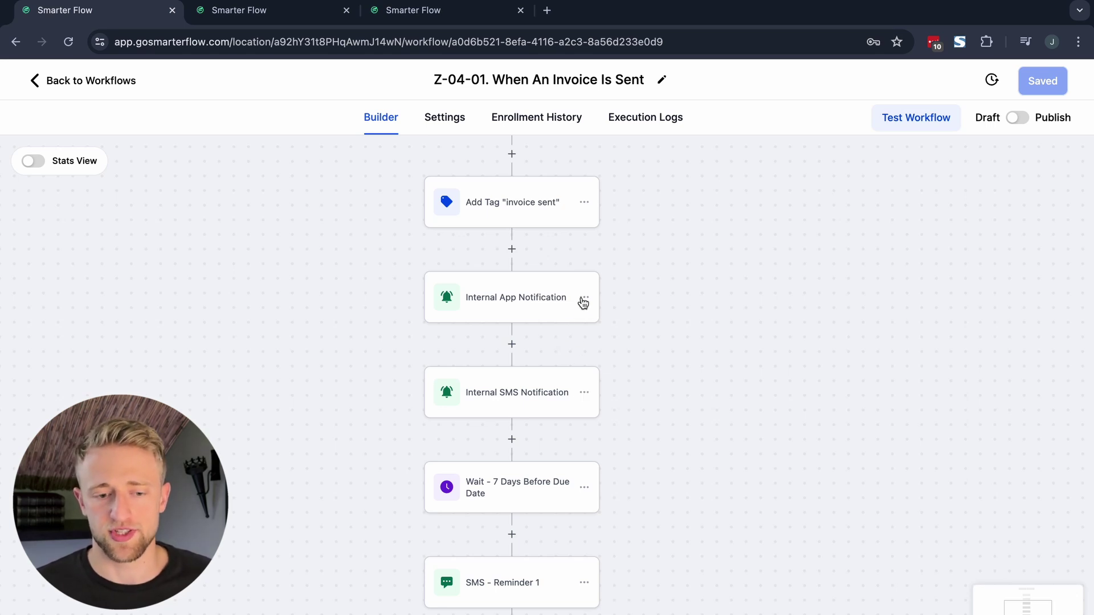
click(583, 301)
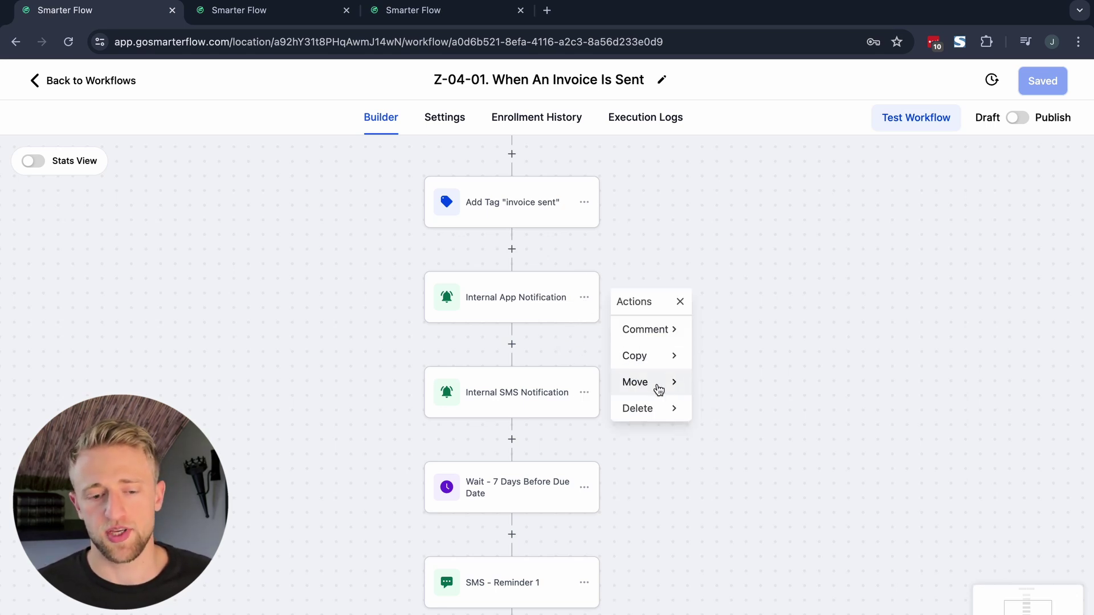
click(753, 361)
View the Wait - 7 Days Before Due Date step's settings, then close them
drag(715, 491, 730, 567)
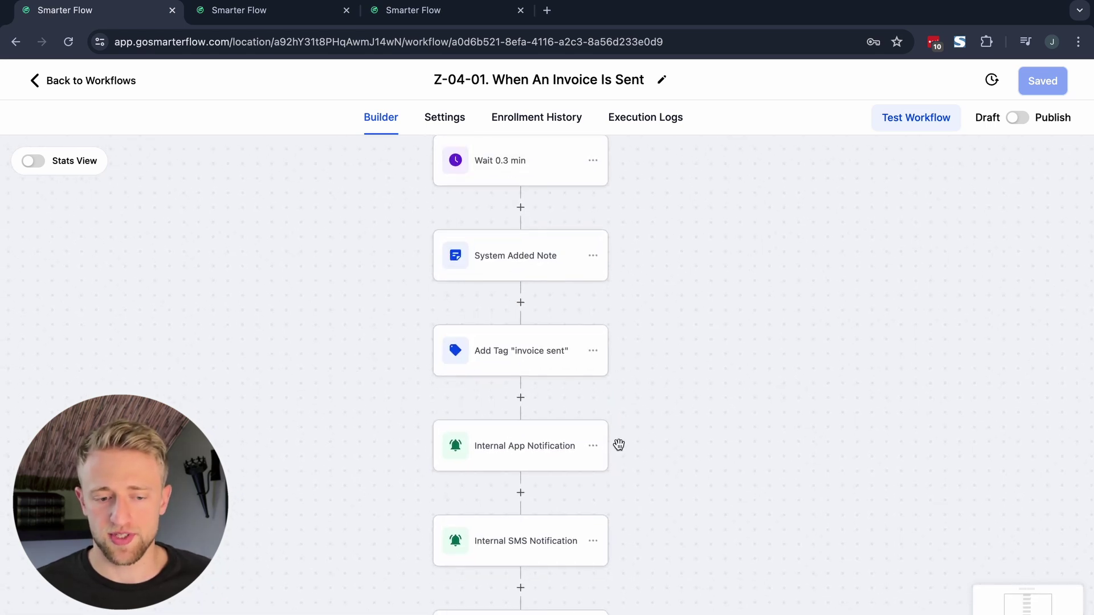
drag(706, 525, 688, 226)
click(498, 262)
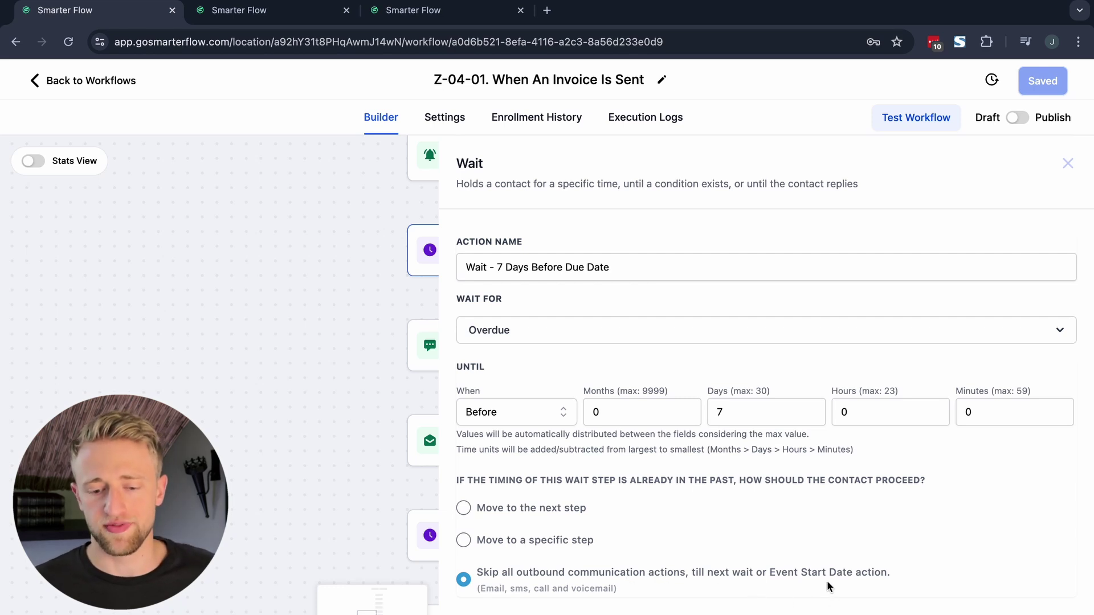
key(Escape)
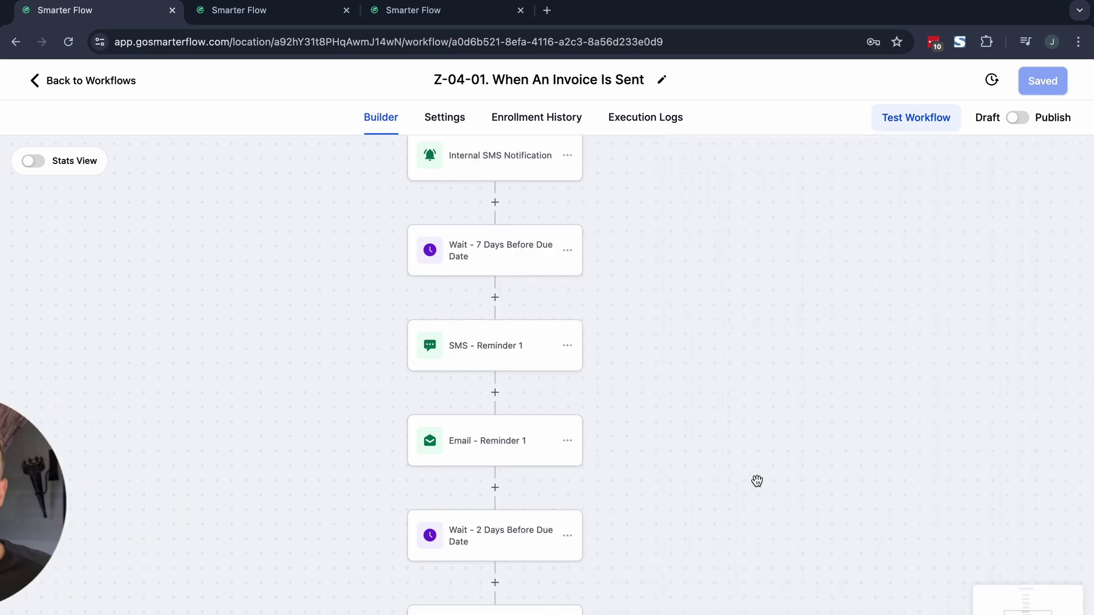
drag(757, 481, 729, 442)
mouse_move(701, 487)
mouse_down()
mouse_move(721, 408)
mouse_move(709, 503)
mouse_up()
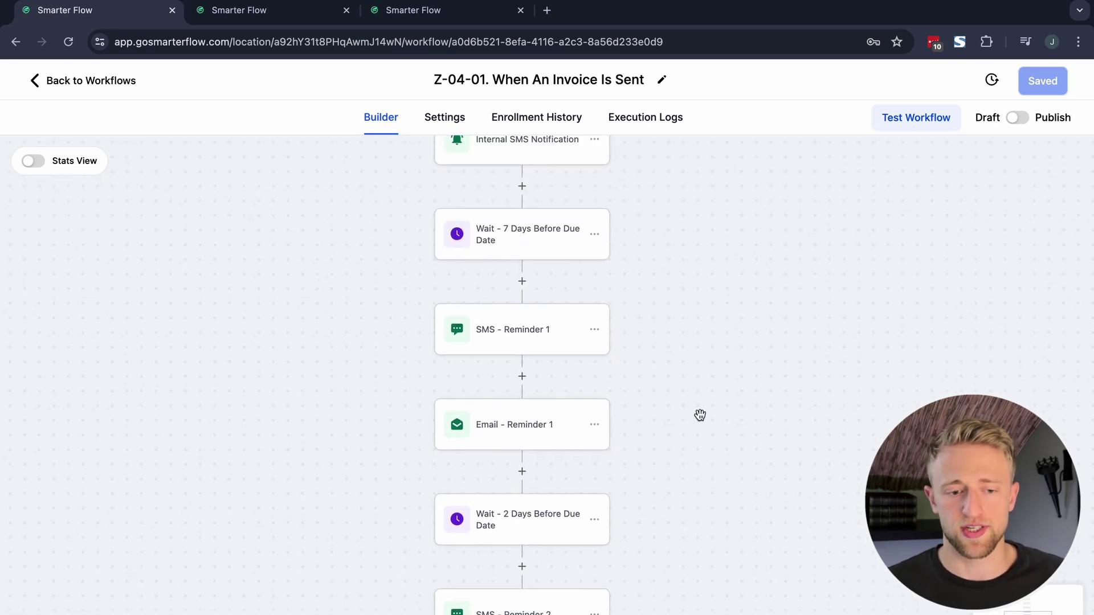
scroll(660, 427, down, 5)
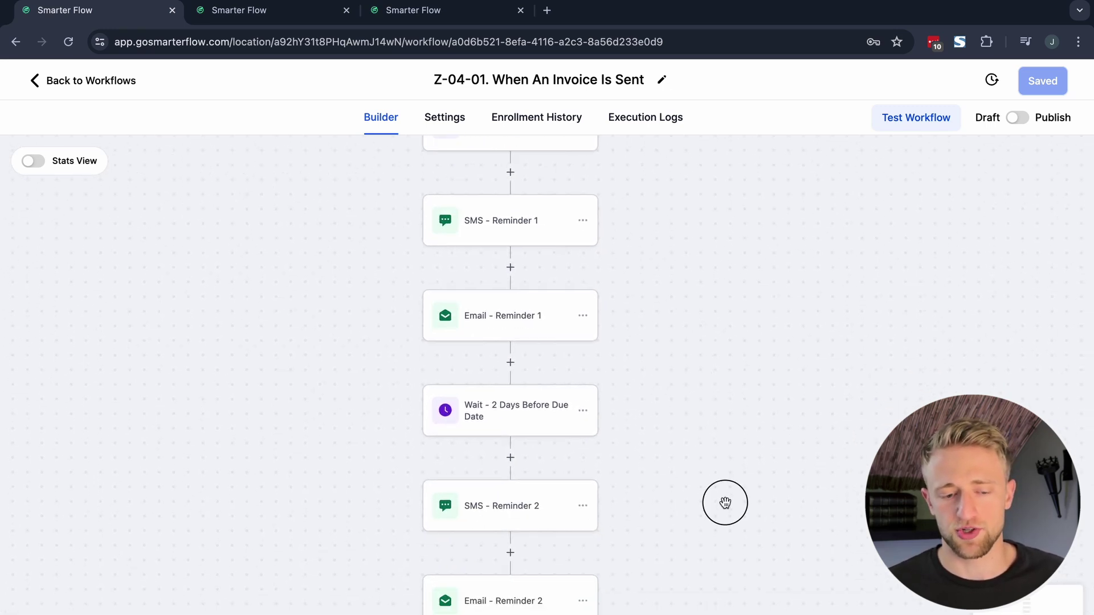
scroll(561, 405, down, 3)
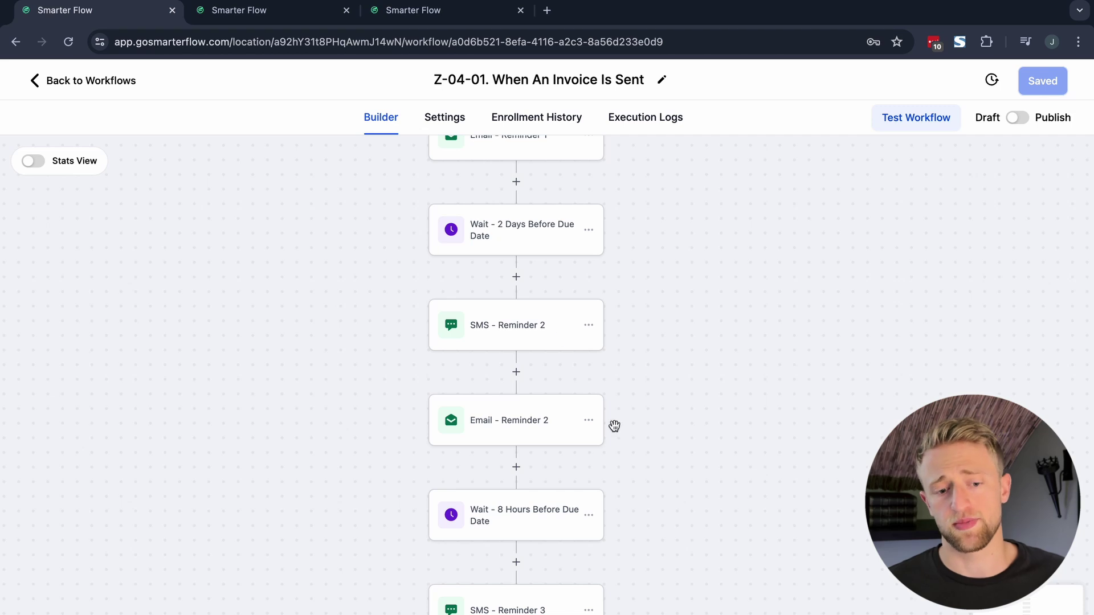
drag(669, 464, 675, 324)
drag(682, 406, 699, 292)
drag(722, 482, 684, 411)
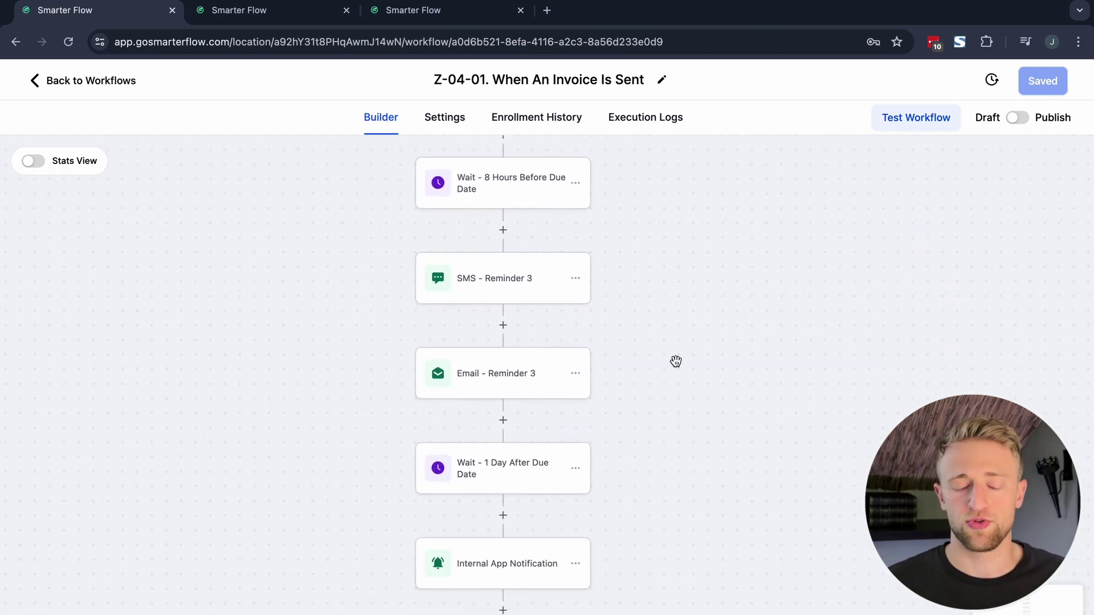
scroll(658, 291, up, 8)
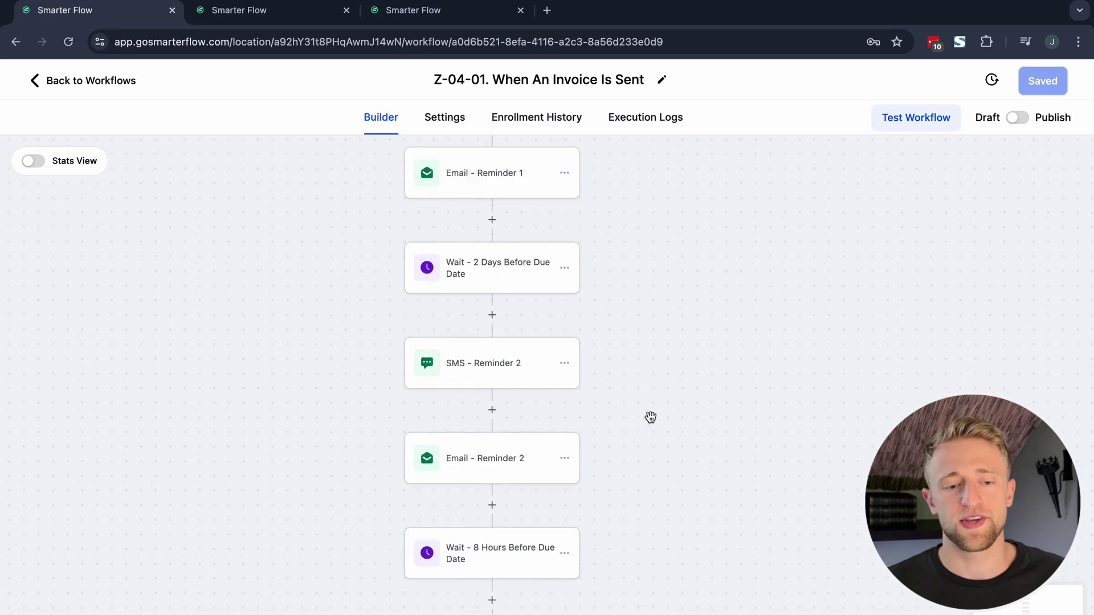
scroll(649, 407, up, 1)
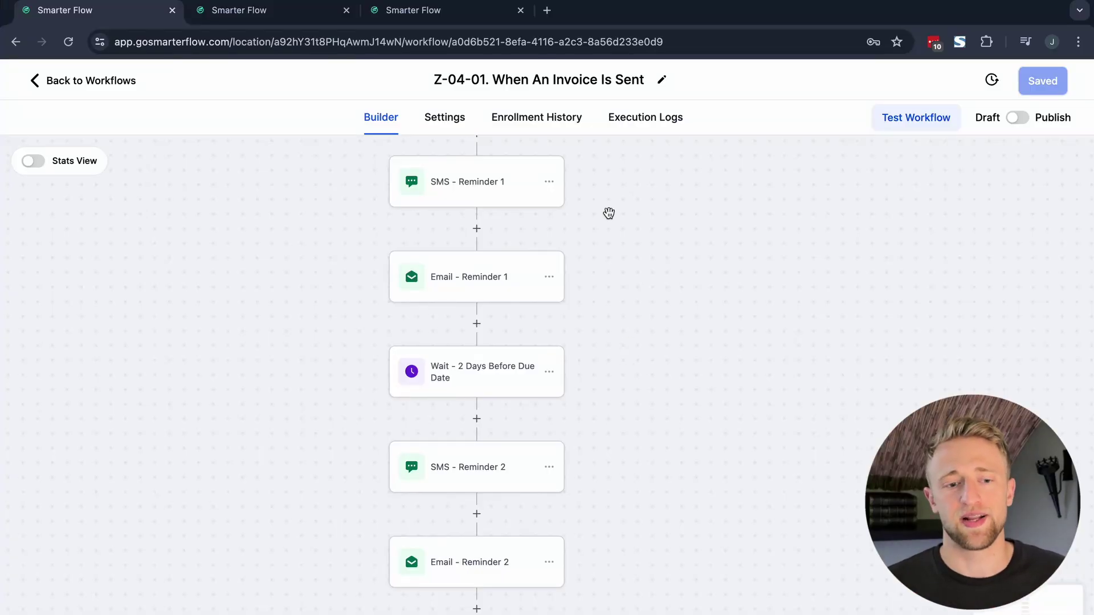
drag(609, 213, 652, 422)
click(526, 317)
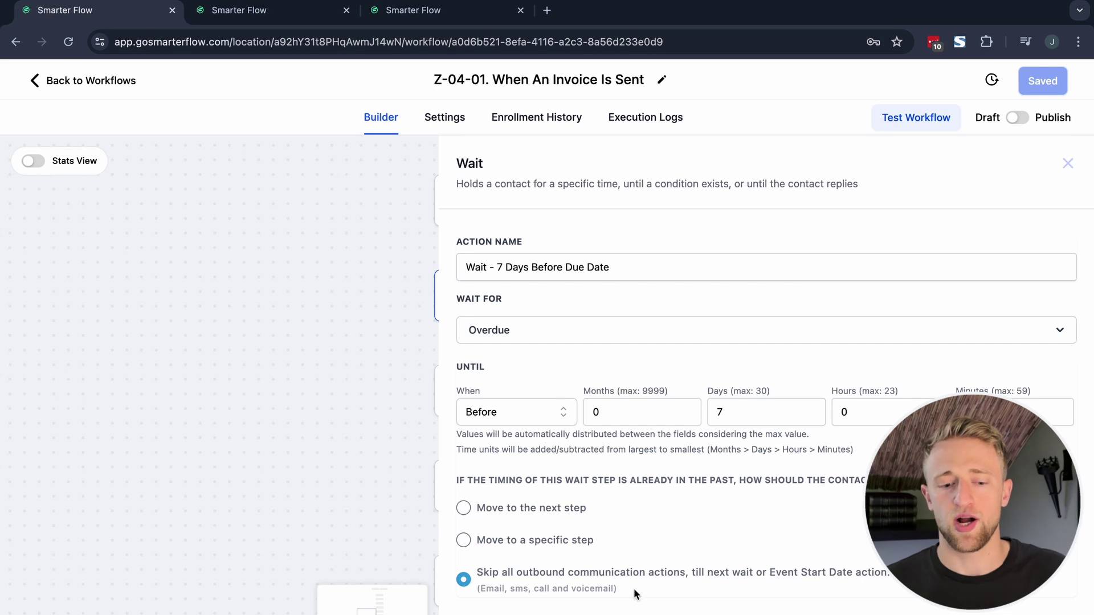
key(Escape)
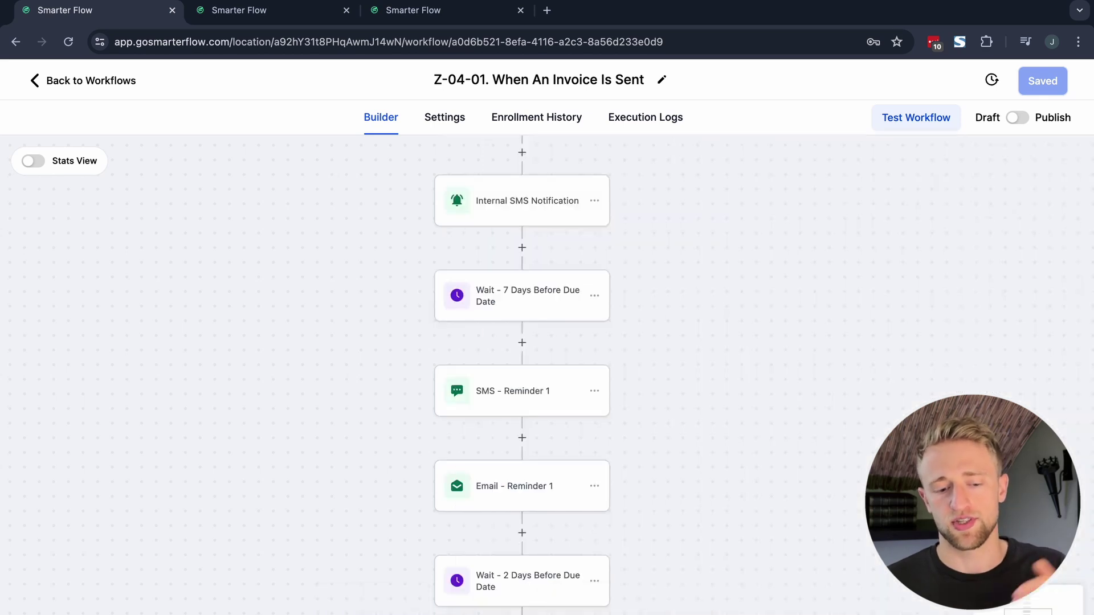
drag(725, 539, 703, 395)
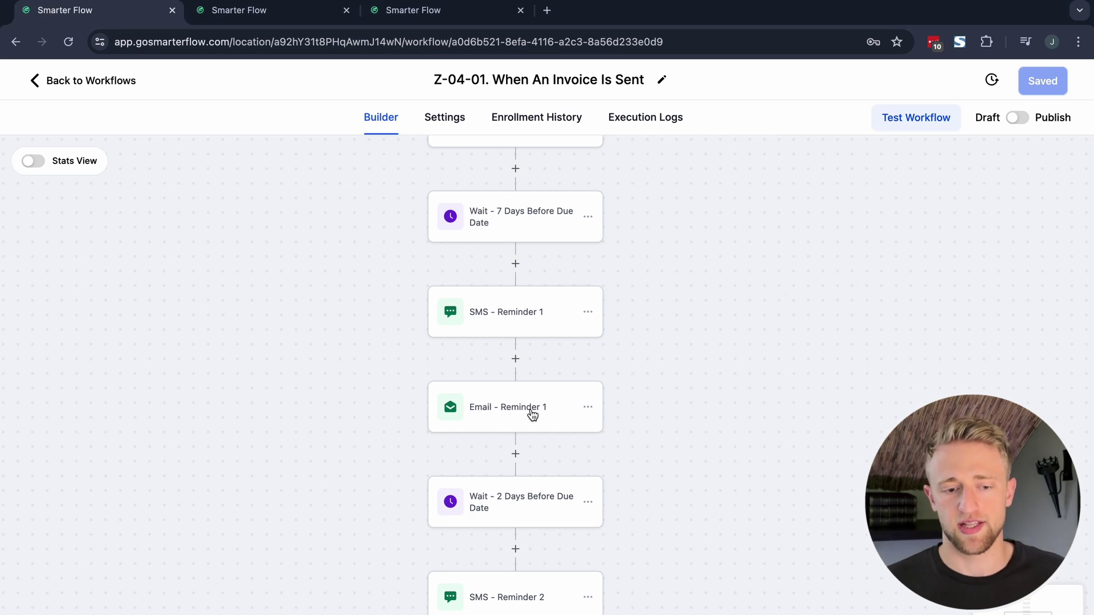
drag(699, 452, 686, 317)
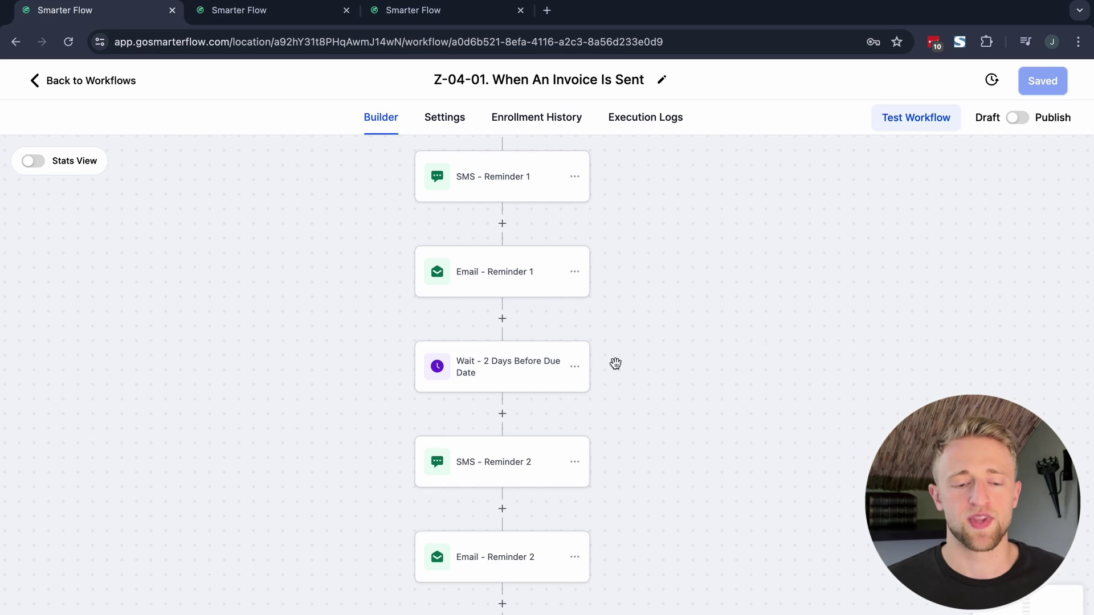
scroll(655, 420, up, 5)
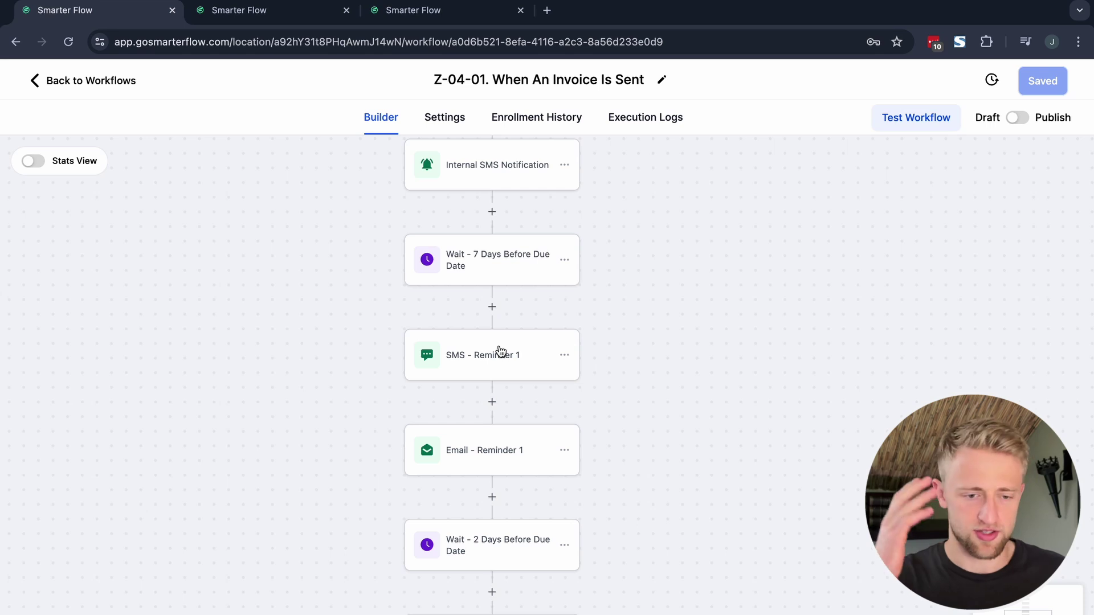
scroll(627, 353, down, 2)
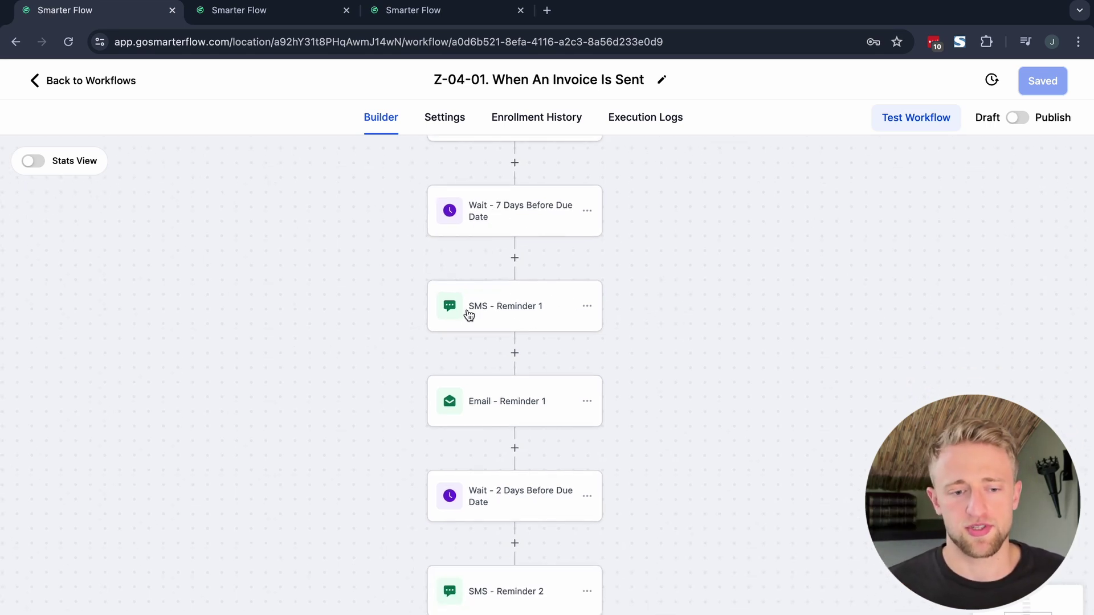
Review the SMS - Reminder 1 message, highlighting its invoice link variable
click(516, 317)
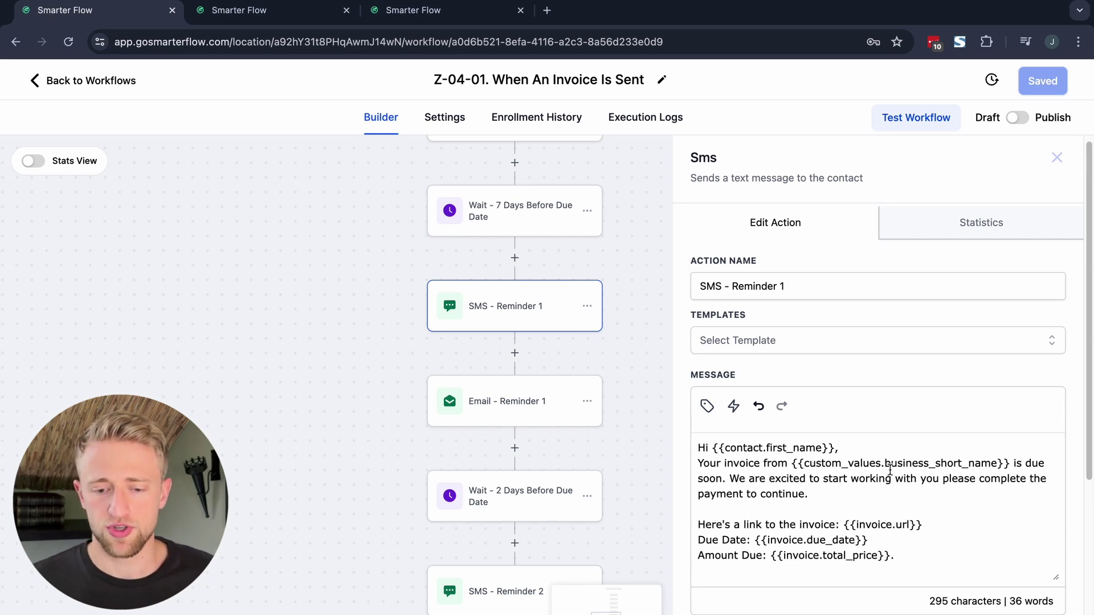
scroll(857, 481, down, 1)
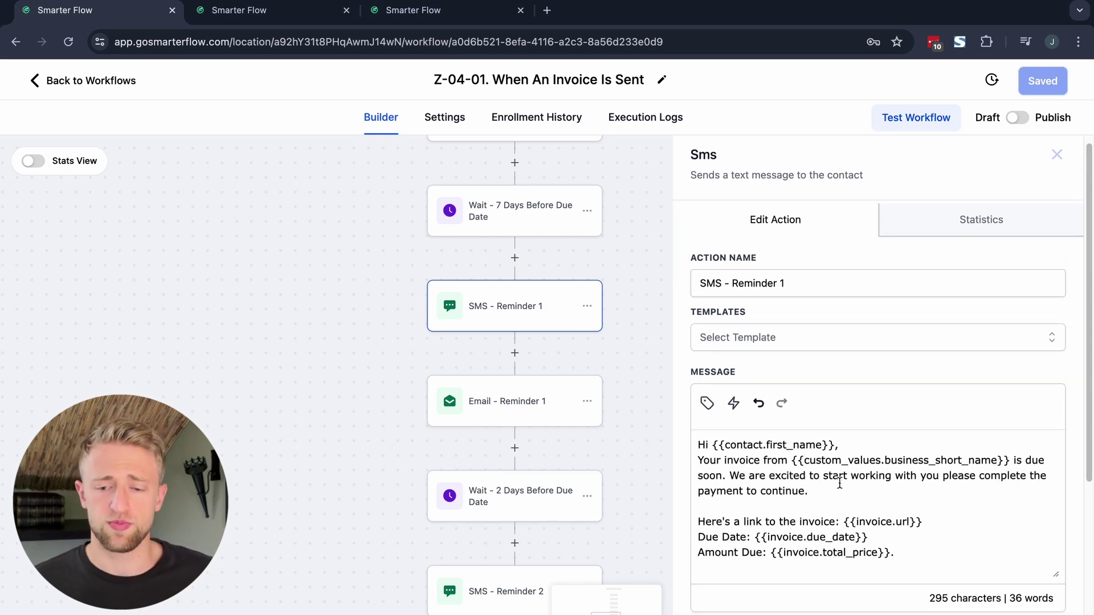
scroll(820, 490, down, 4)
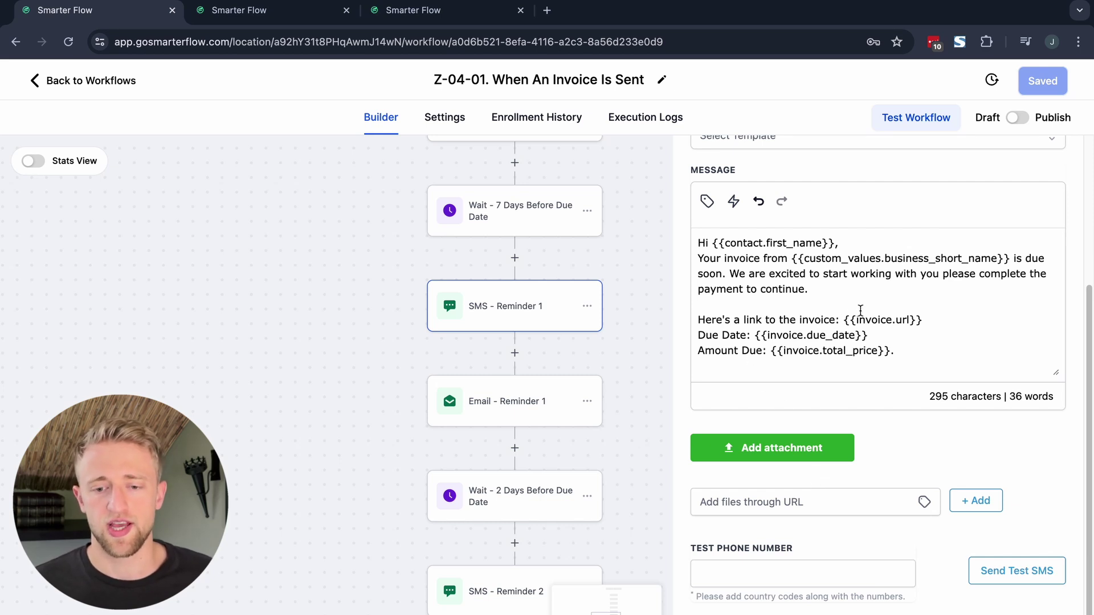
drag(844, 320, 938, 320)
click(938, 320)
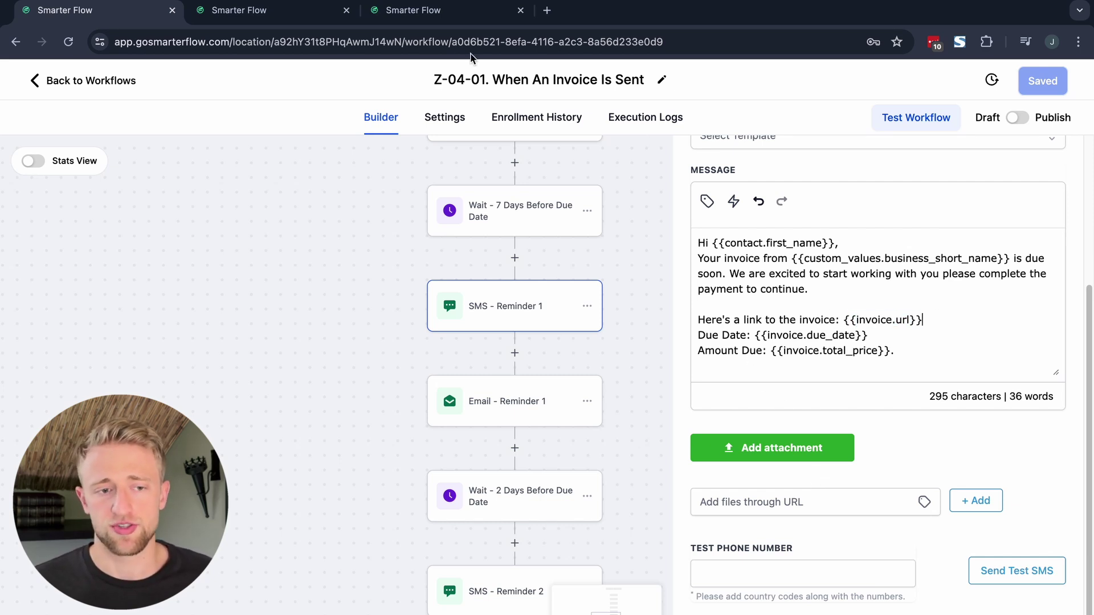
Check the Payments Invoices page, then open the Email - Reminder 1 settings
click(269, 17)
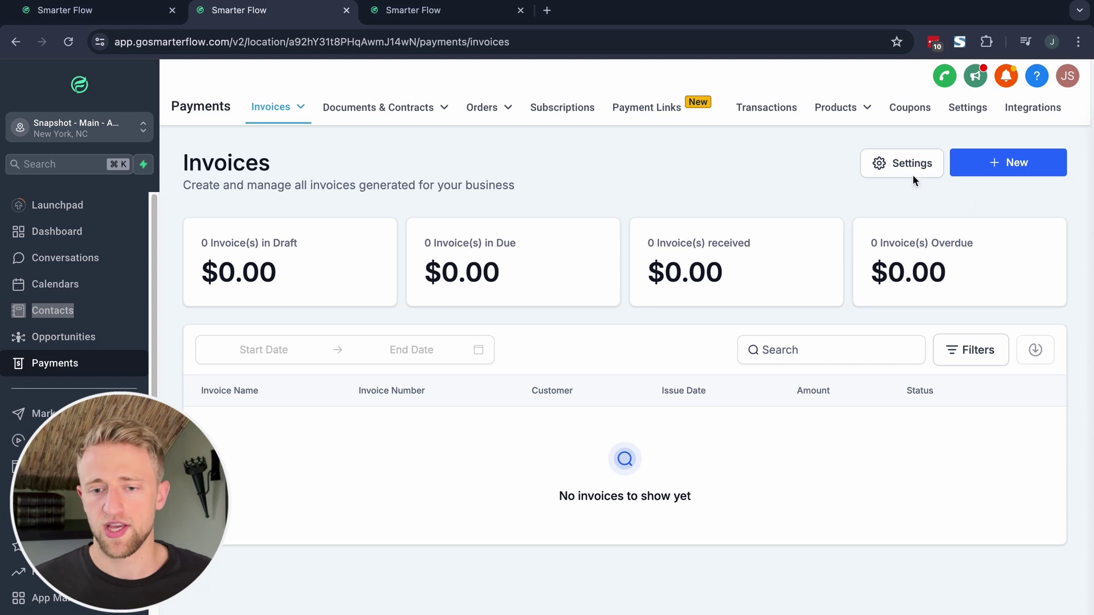
click(110, 10)
drag(925, 319, 842, 319)
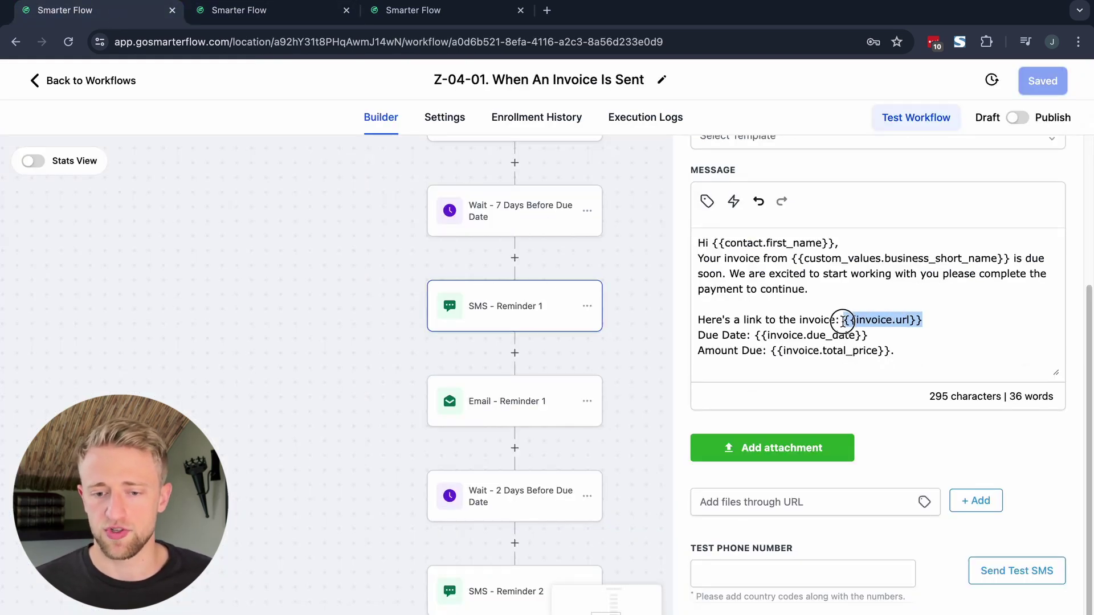
click(926, 331)
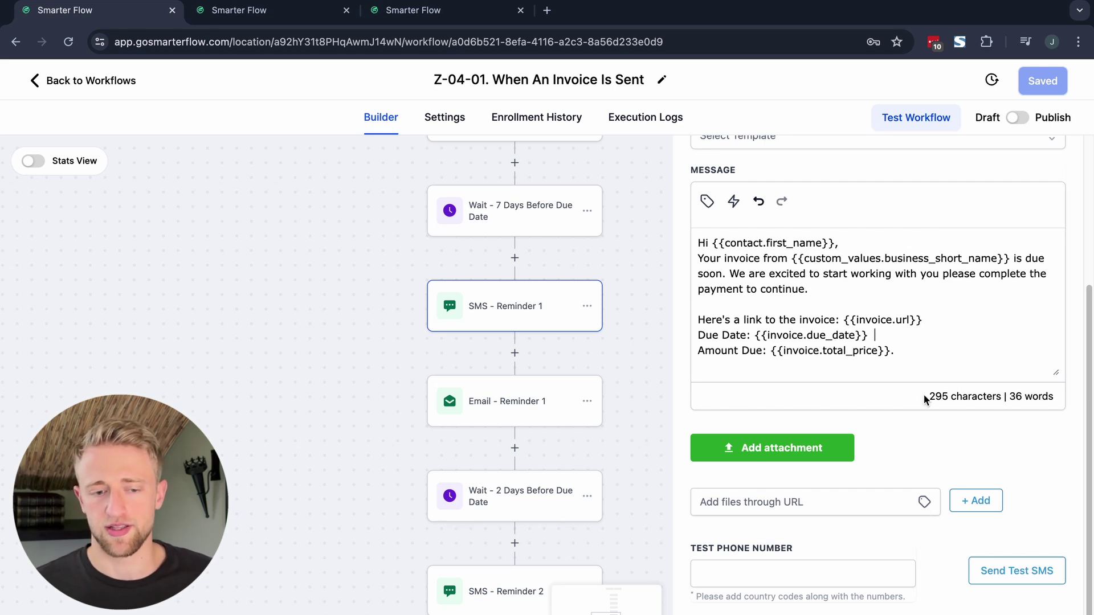
click(489, 407)
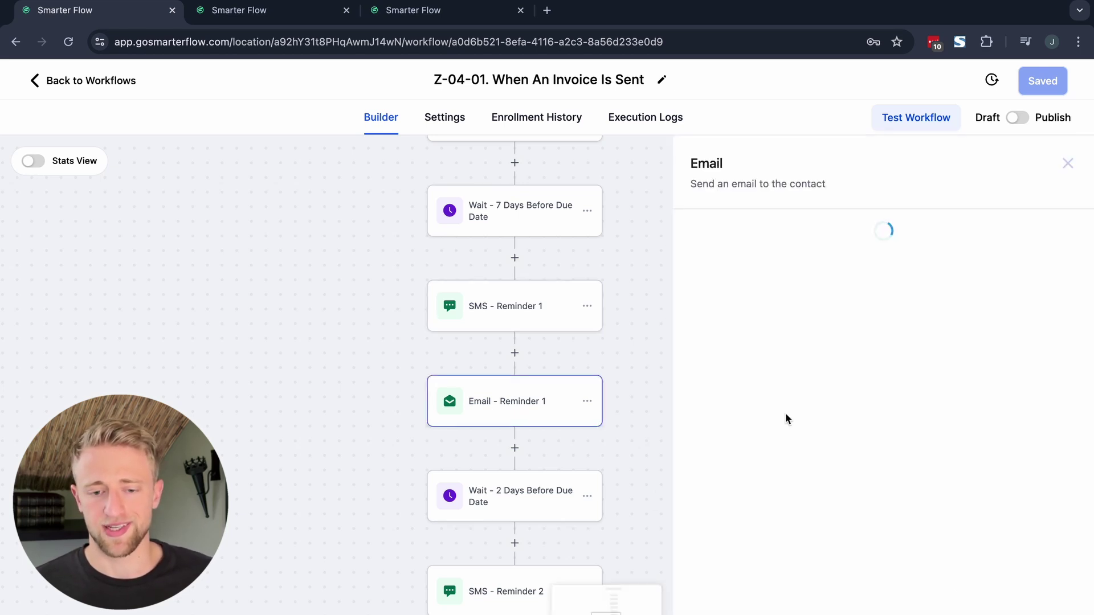
Read through the 'Follow-up on your payment' email's subject and message, then close it
scroll(821, 397, down, 4)
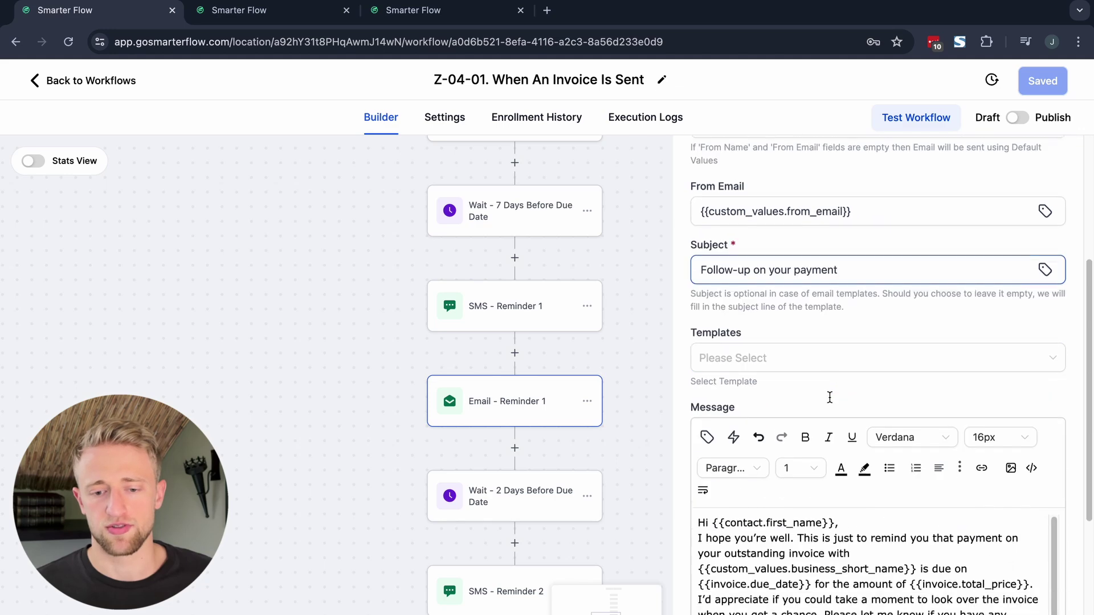
scroll(829, 398, down, 4)
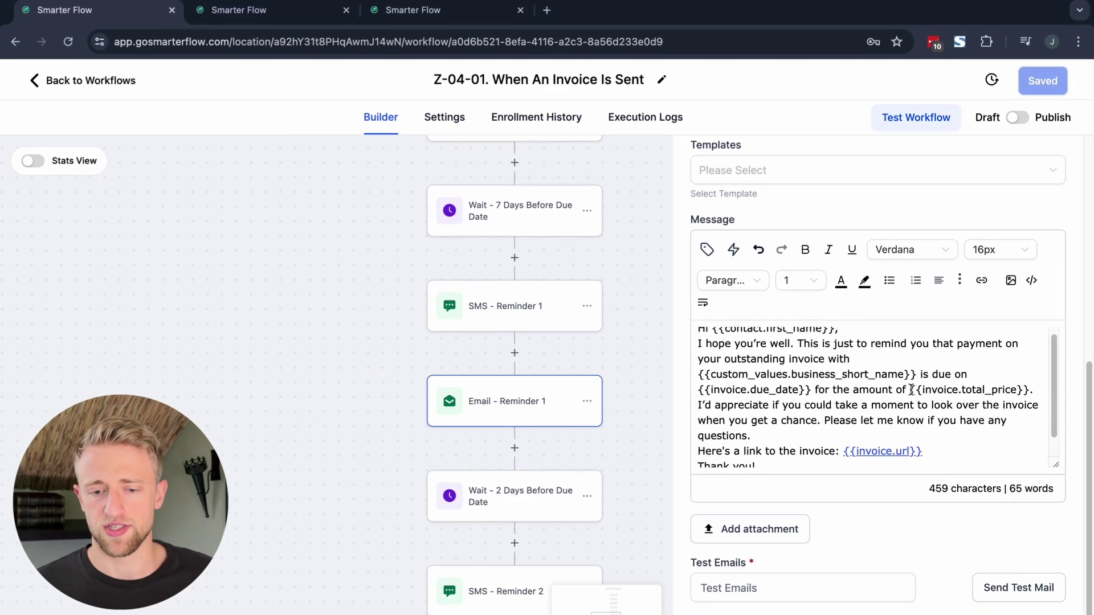
scroll(893, 366, down, 2)
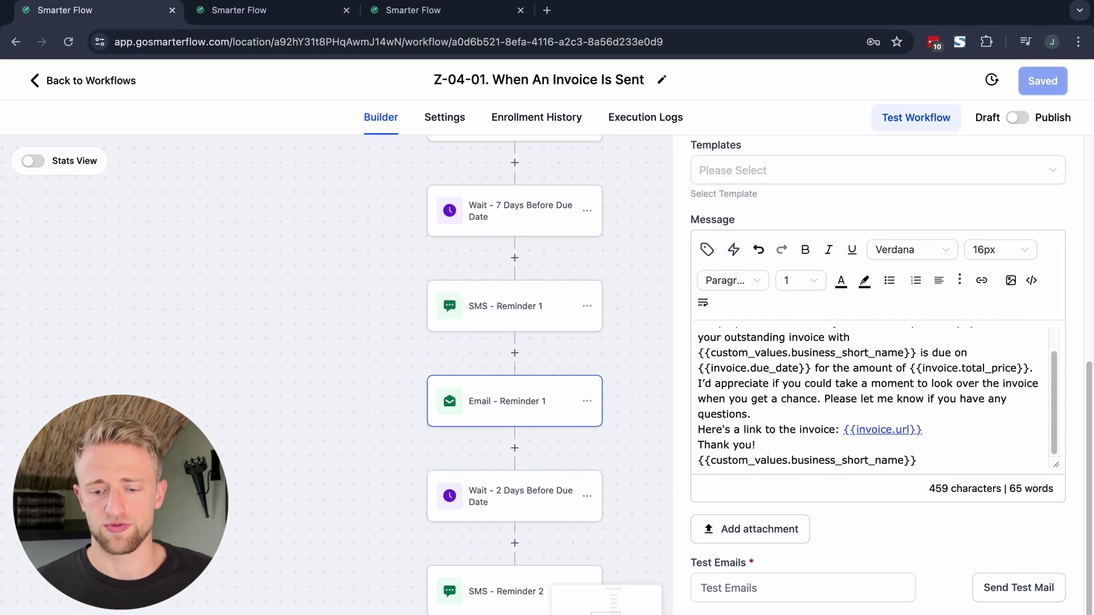
scroll(863, 515, up, 7)
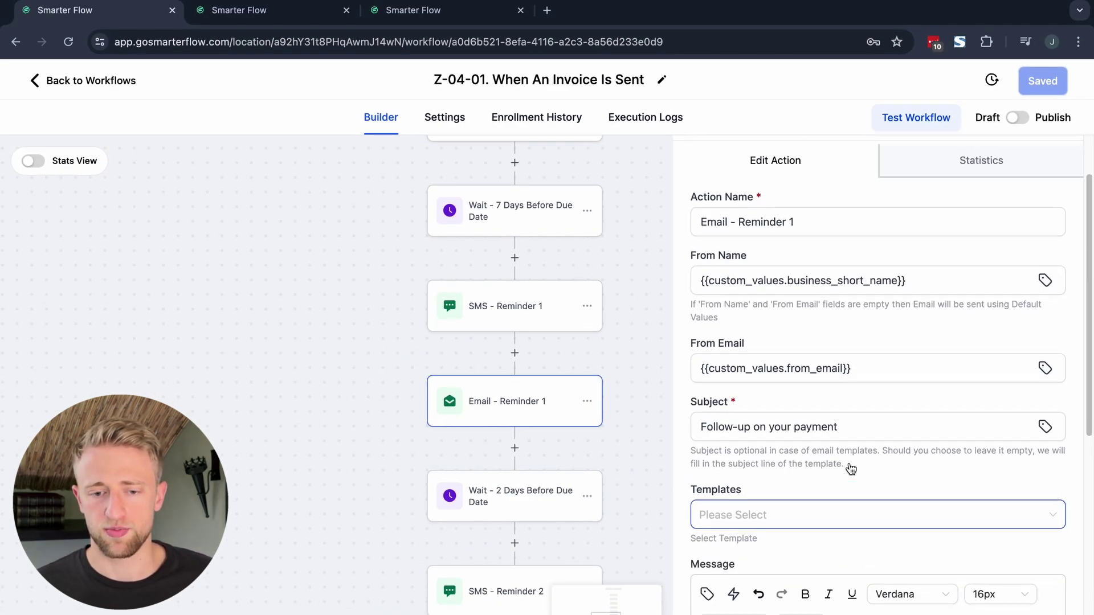
scroll(782, 320, down, 1)
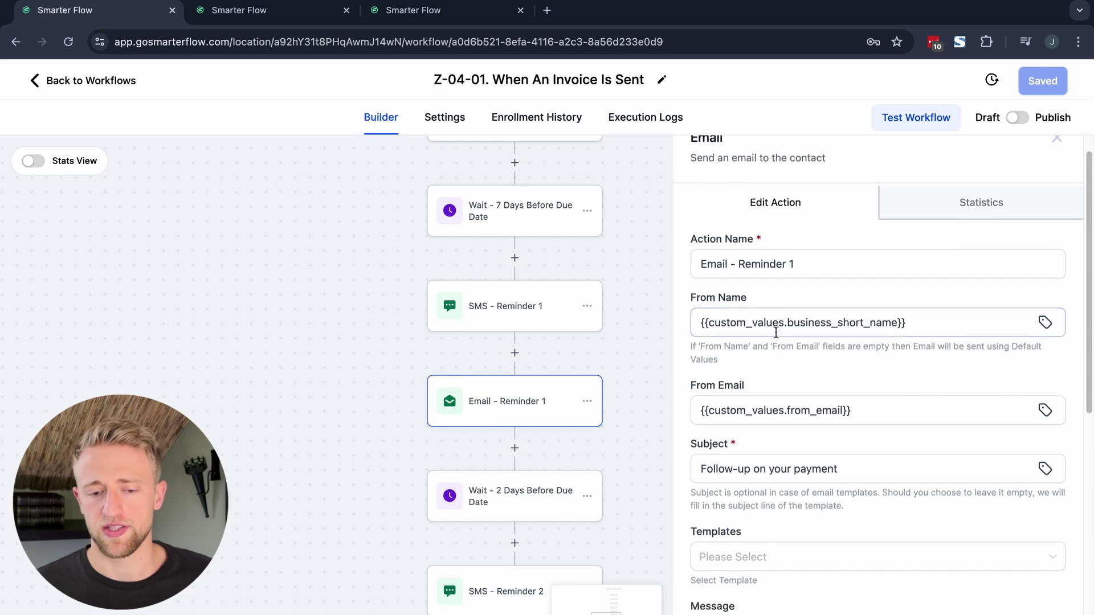
scroll(767, 342, down, 1)
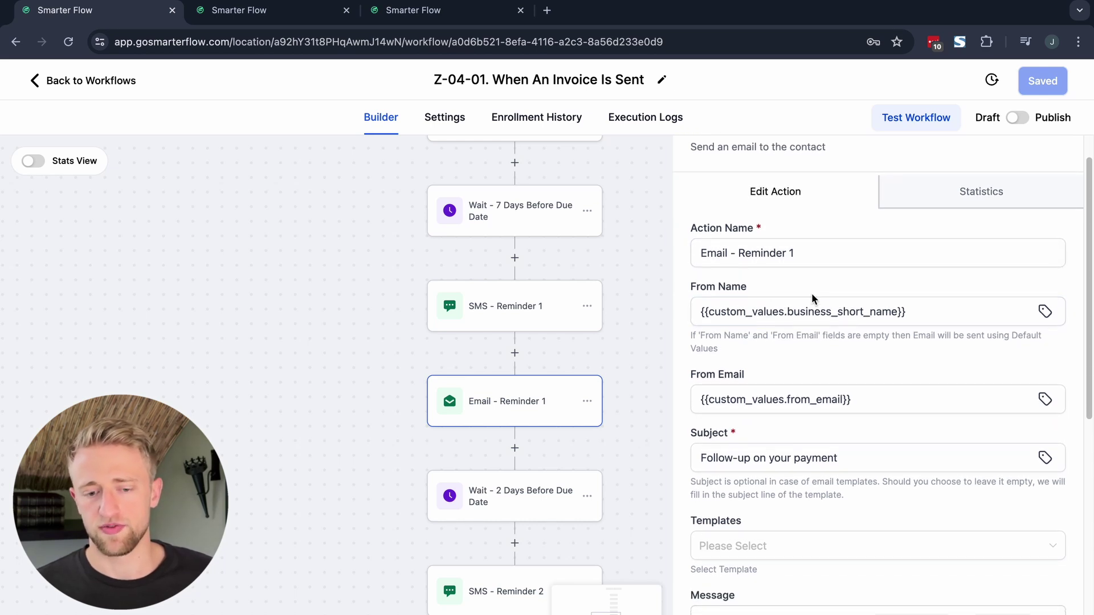
scroll(772, 385, down, 1)
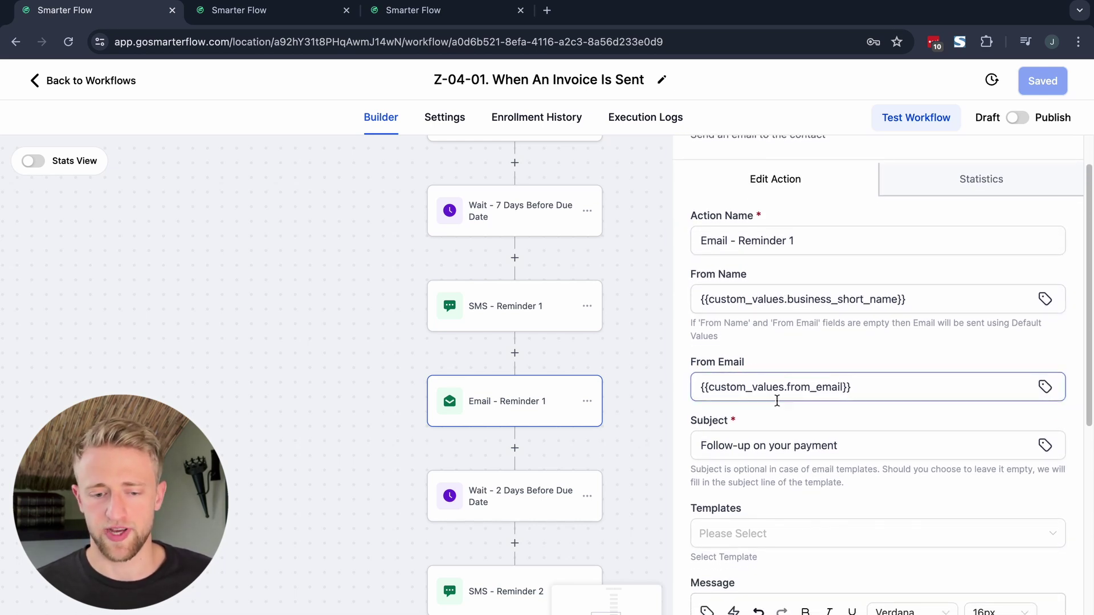
scroll(777, 398, down, 3)
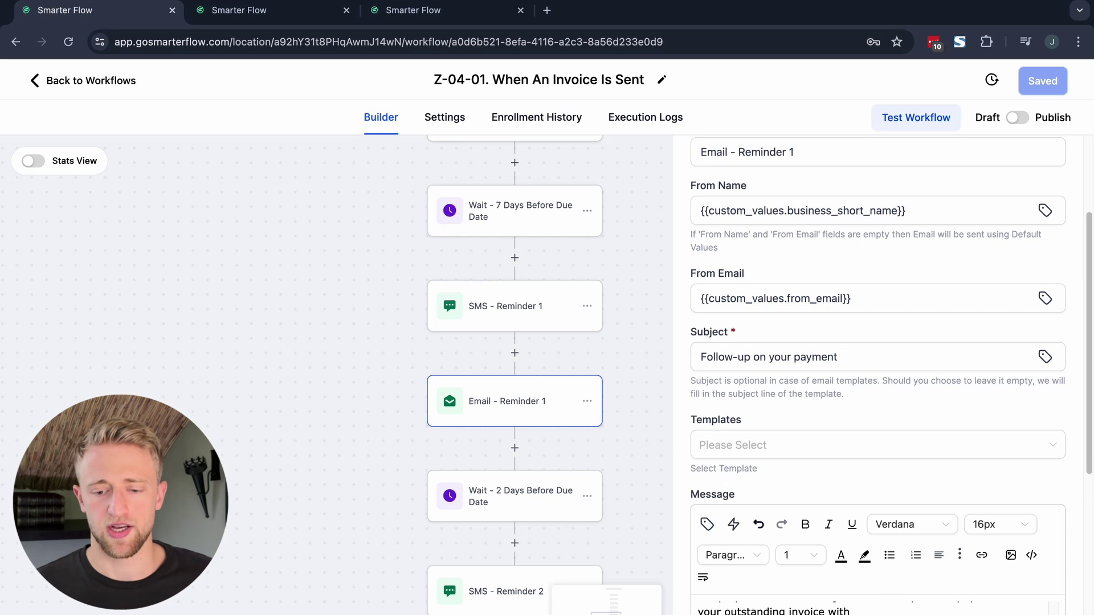
key(Escape)
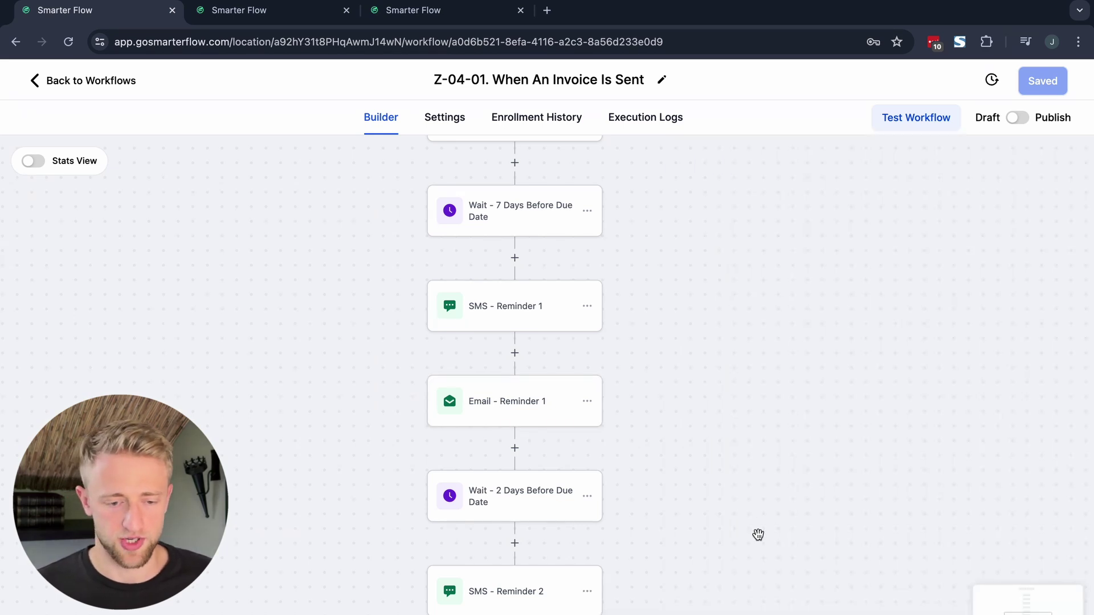
scroll(757, 532, down, 5)
click(477, 359)
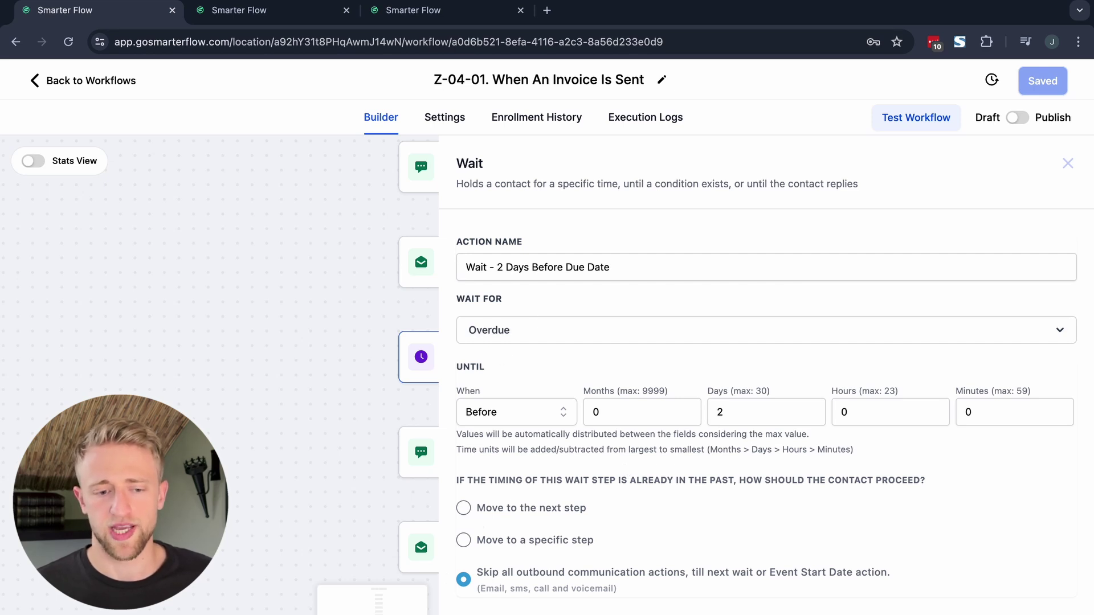
key(Escape)
scroll(718, 417, down, 5)
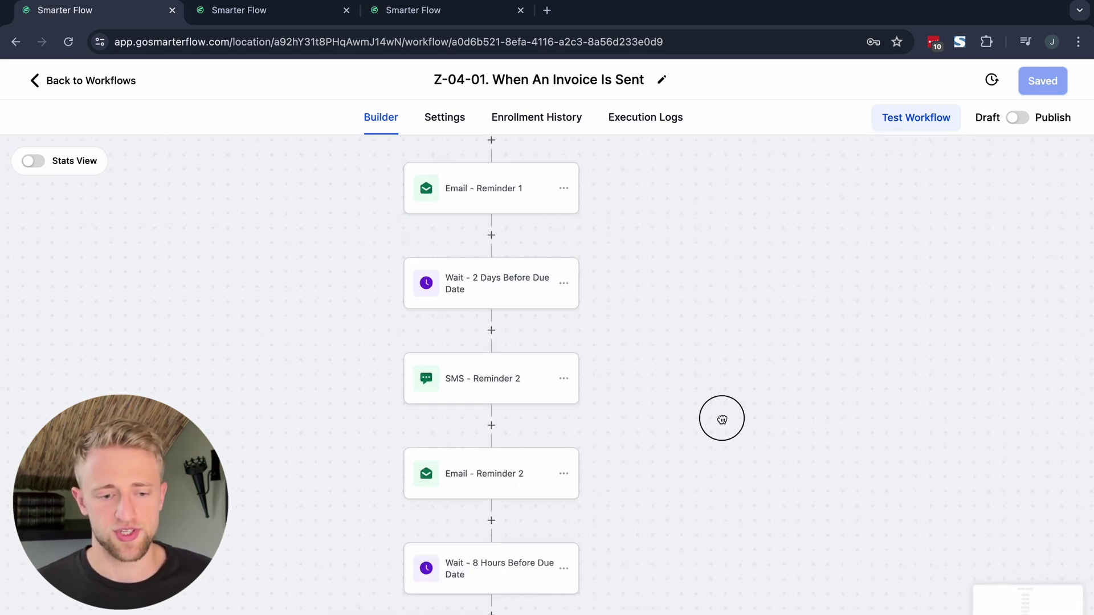
click(510, 267)
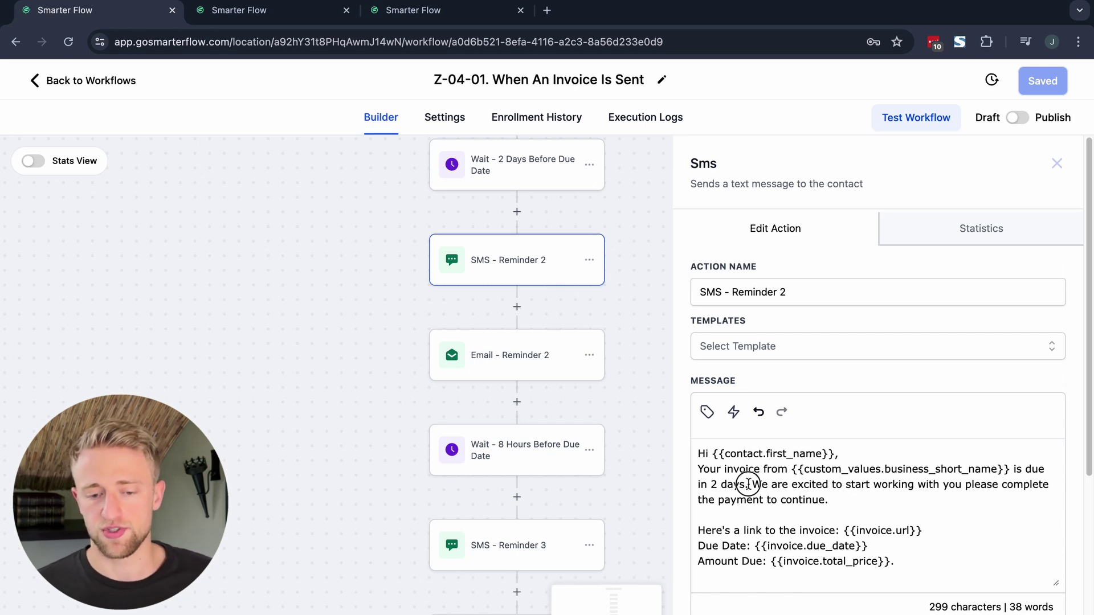
drag(747, 484, 699, 483)
click(759, 496)
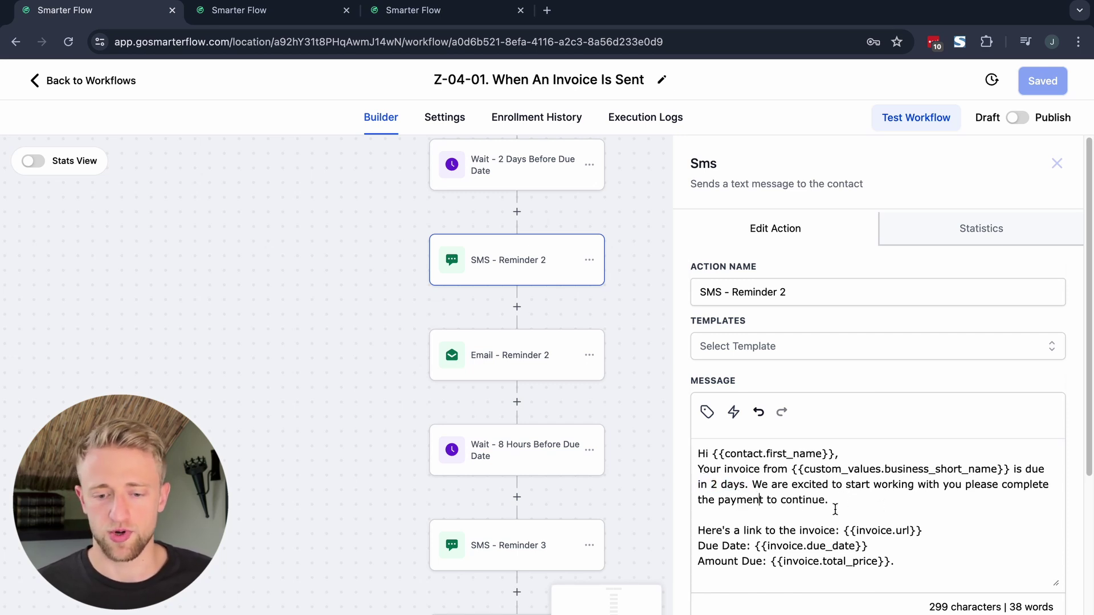
click(530, 380)
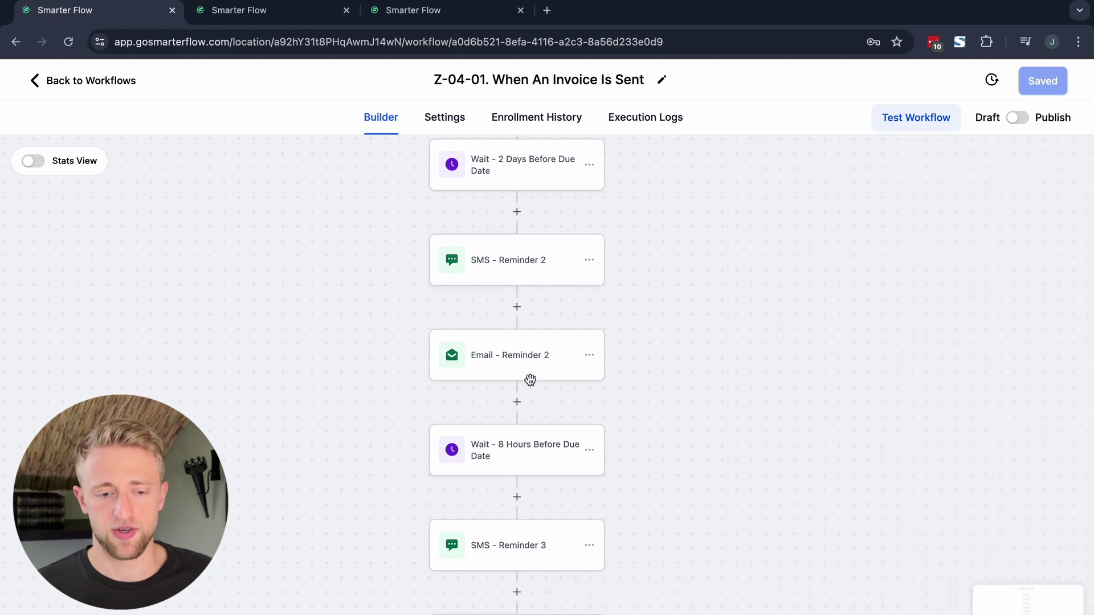
Read the SECOND REMINDER email message and its invoice link, then scroll back up
click(524, 375)
scroll(816, 433, down, 1)
scroll(816, 434, down, 2)
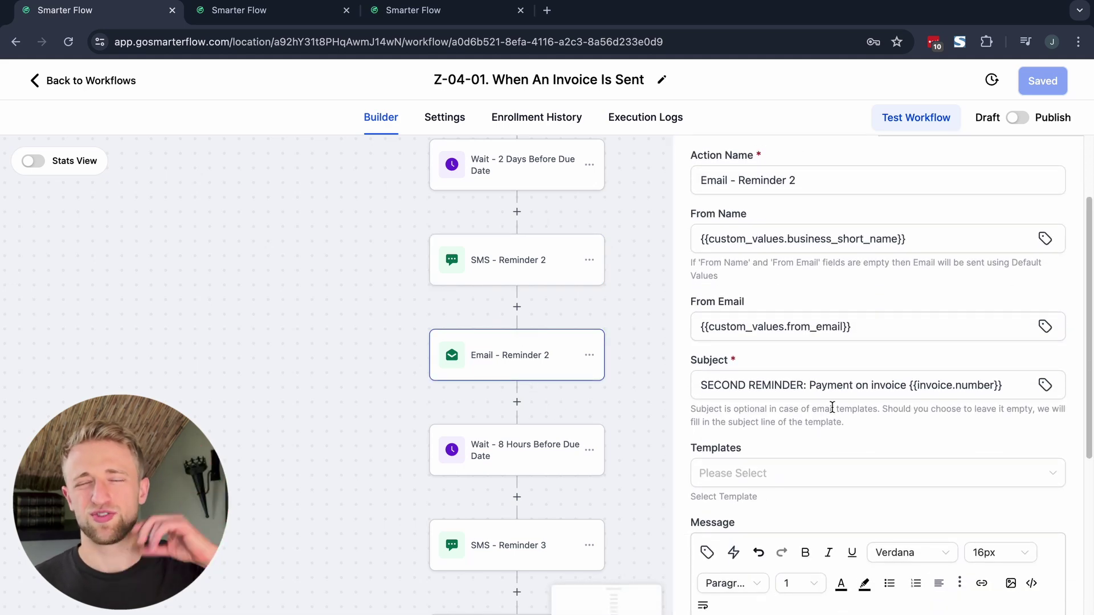
scroll(832, 407, down, 3)
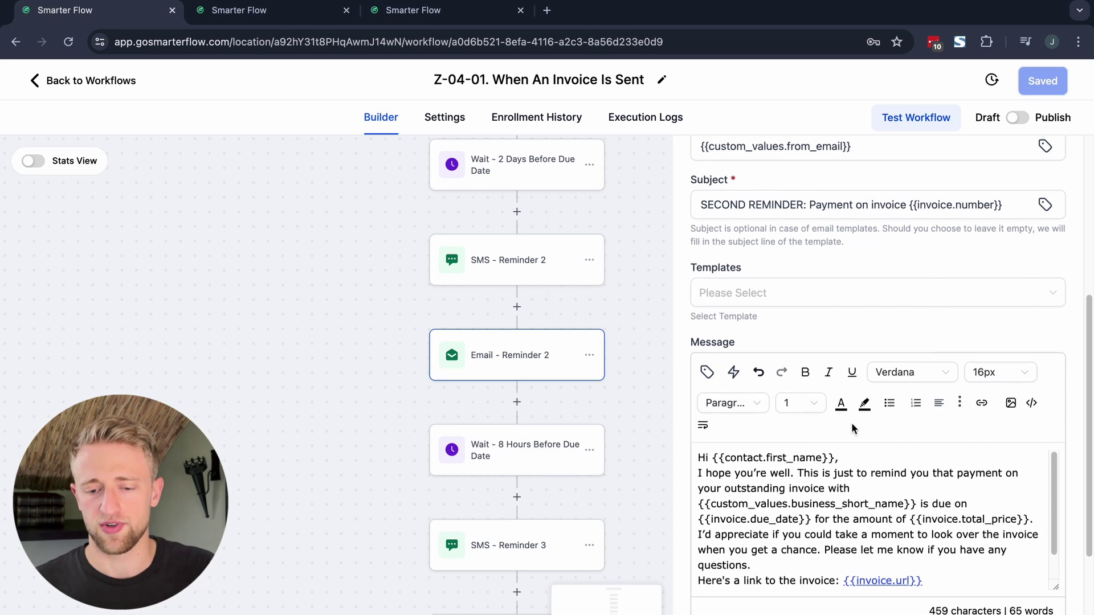
click(949, 580)
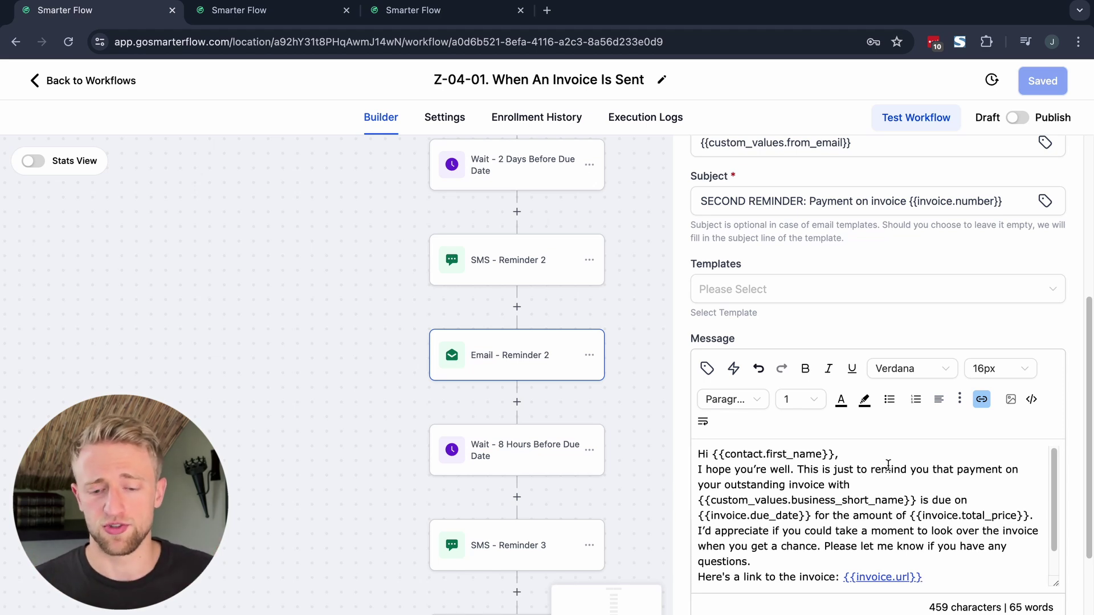
scroll(876, 466, down, 1)
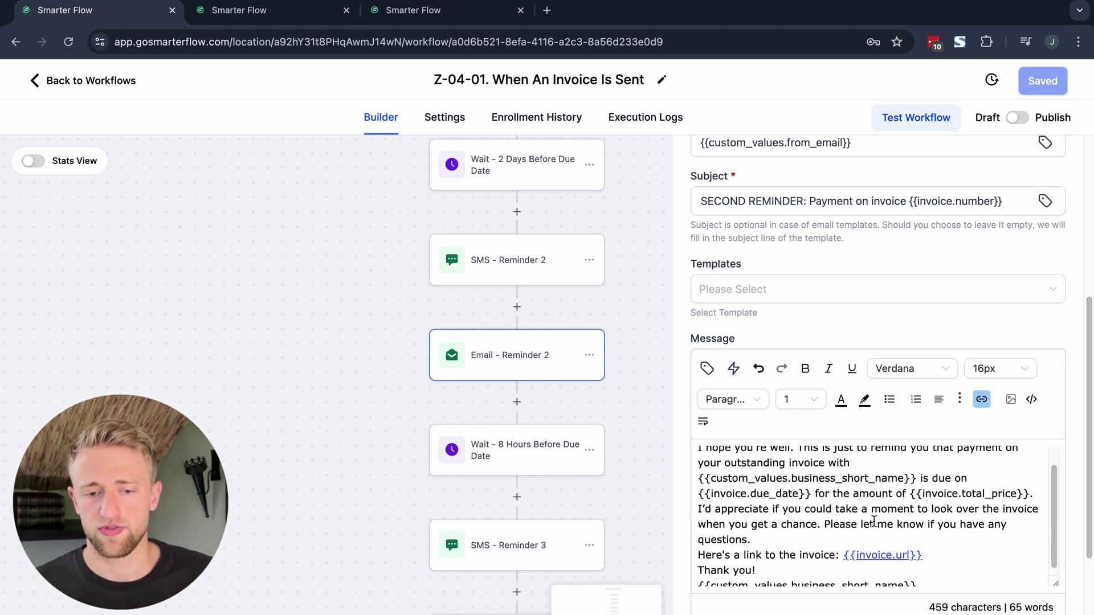
scroll(863, 517, down, 1)
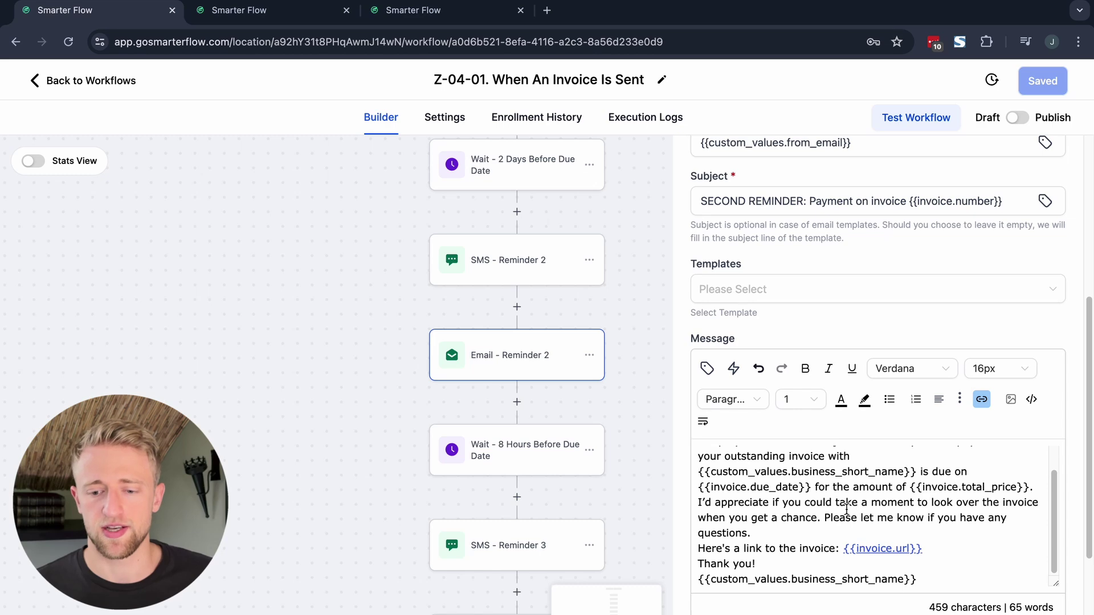
scroll(846, 509, down, 2)
scroll(844, 501, up, 5)
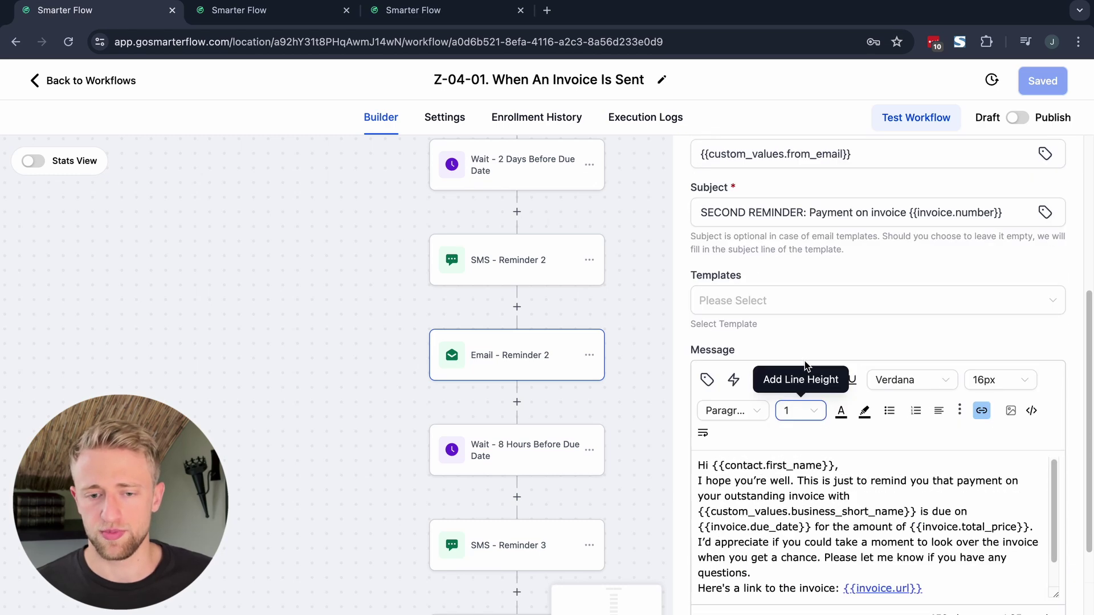
scroll(820, 381, up, 4)
drag(634, 420, 569, 353)
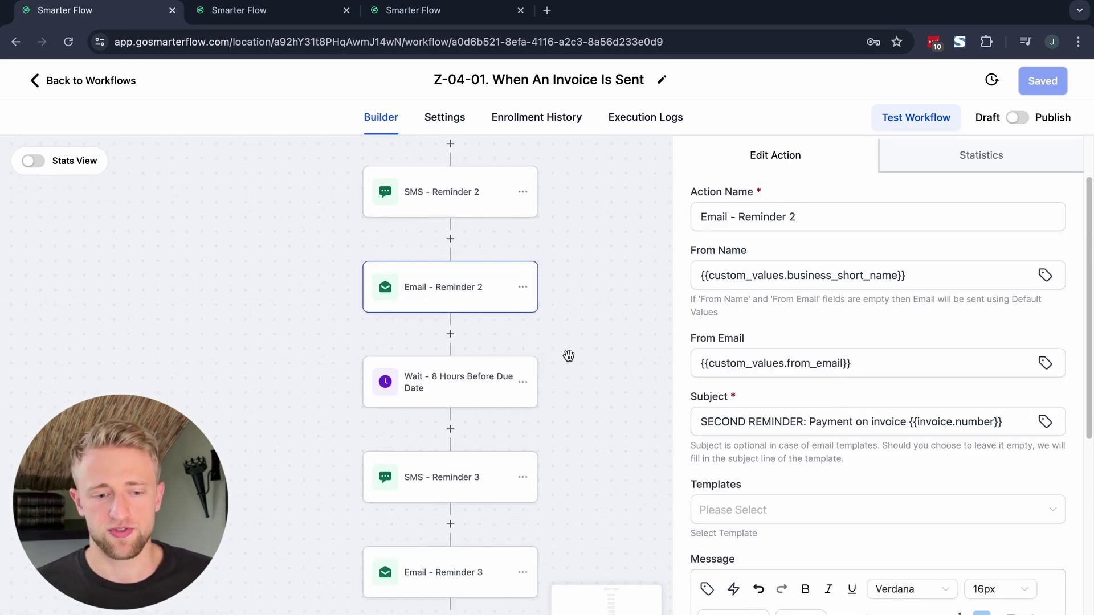
View the Wait - 8 Hours Before Due Date settings and read the SMS - Reminder 3 message
click(454, 383)
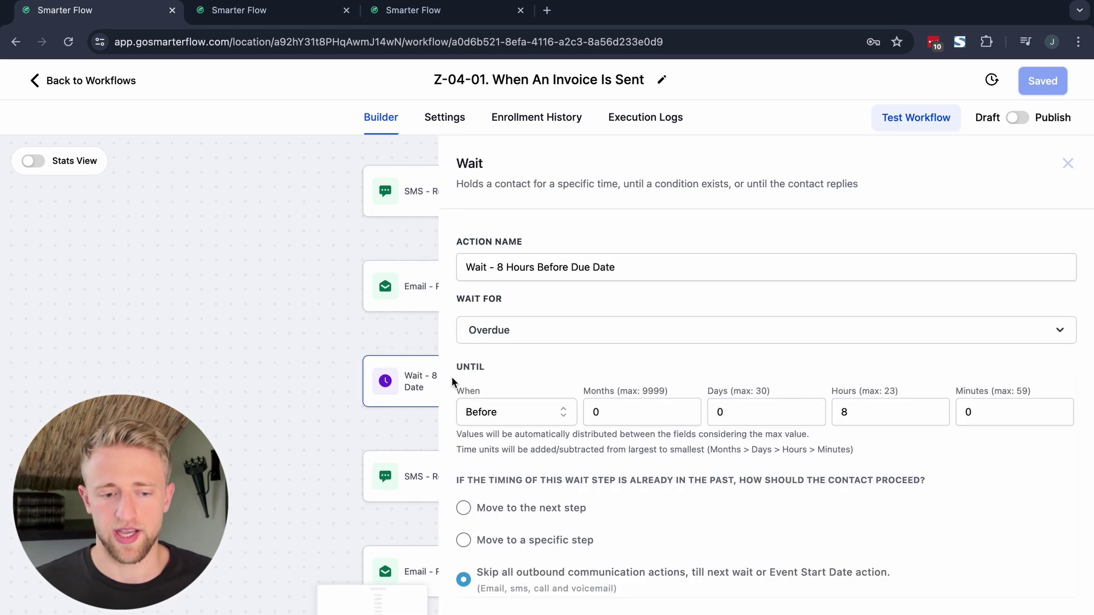
drag(292, 378, 215, 322)
click(367, 418)
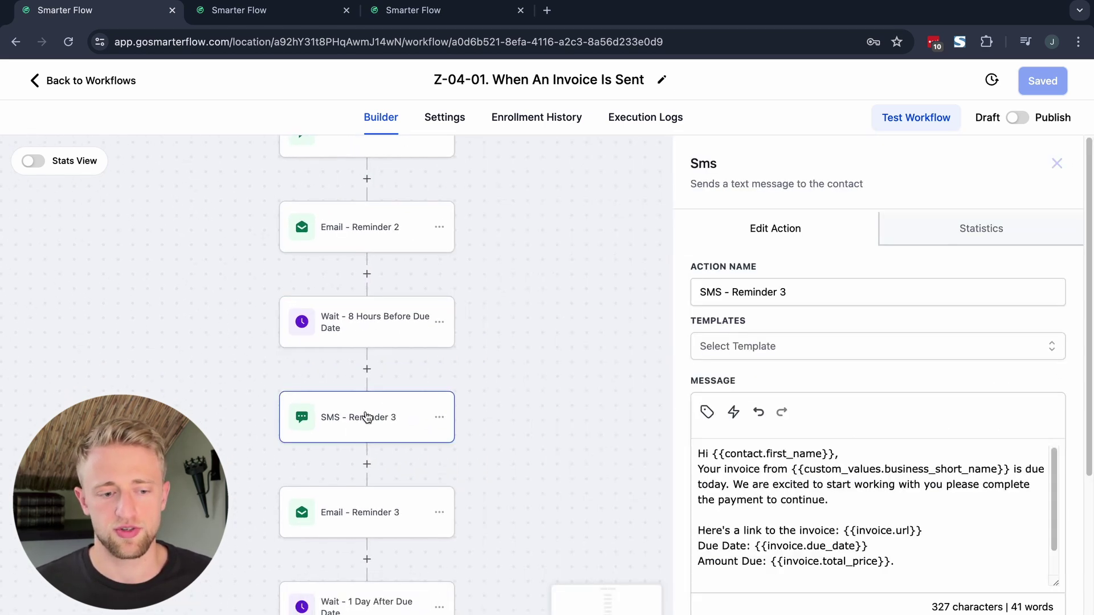
scroll(219, 425, down, 5)
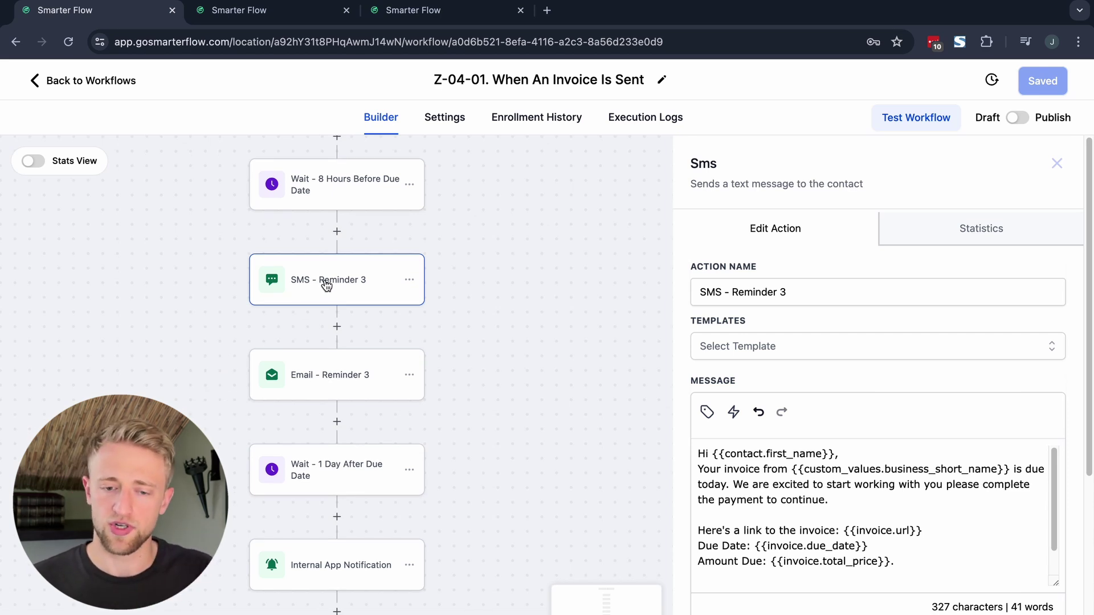
scroll(847, 434, down, 4)
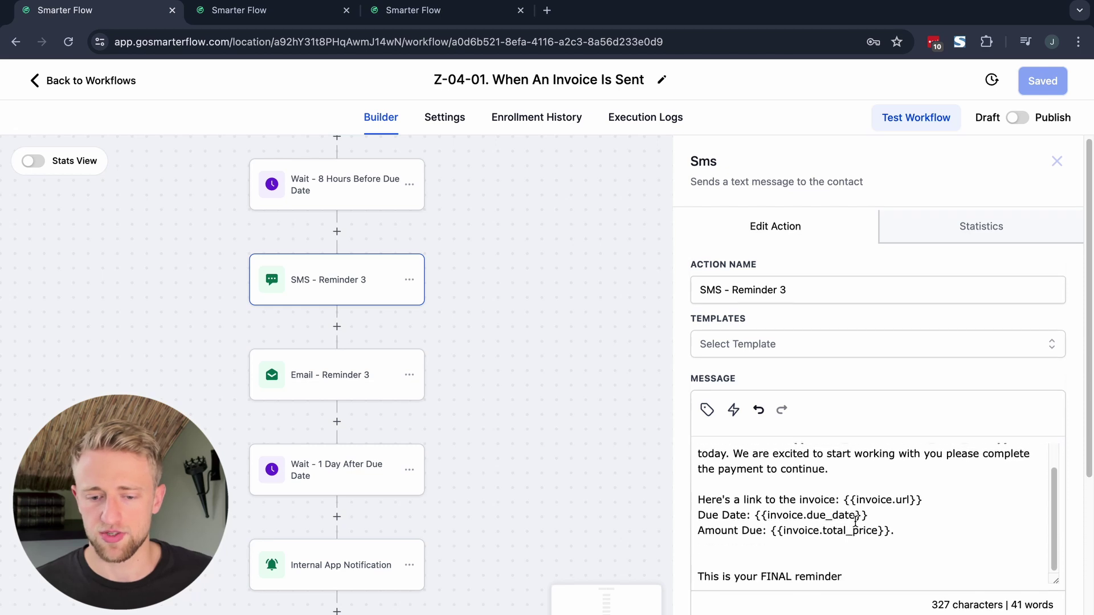
scroll(831, 452, up, 2)
scroll(830, 452, up, 1)
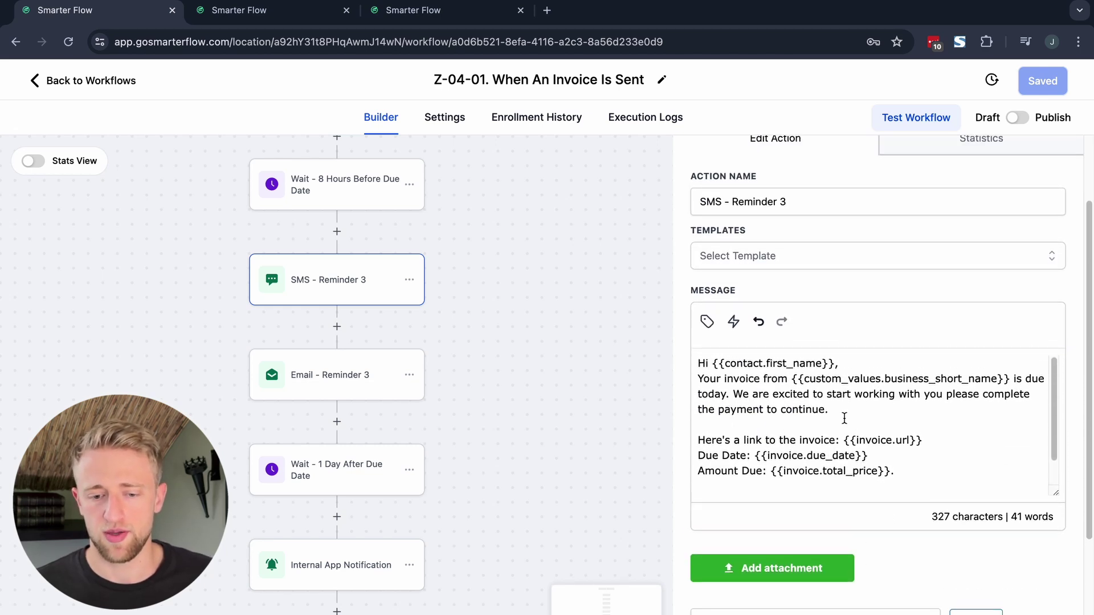
scroll(844, 416, down, 2)
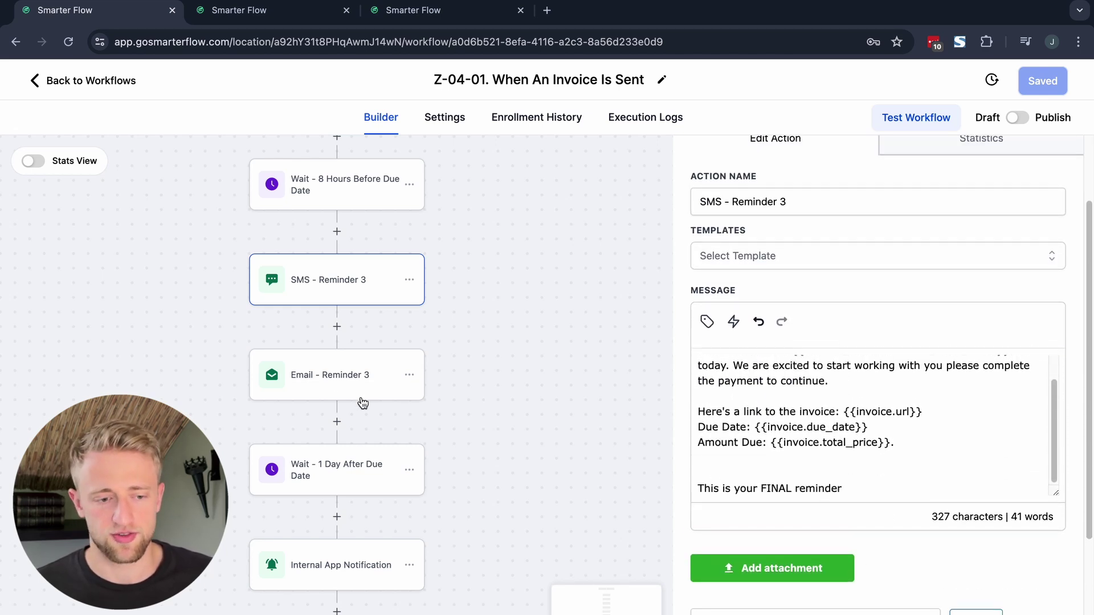
Read the Email - Reminder 3 FINAL REMINDER subject and payment message
click(306, 383)
scroll(792, 422, down, 3)
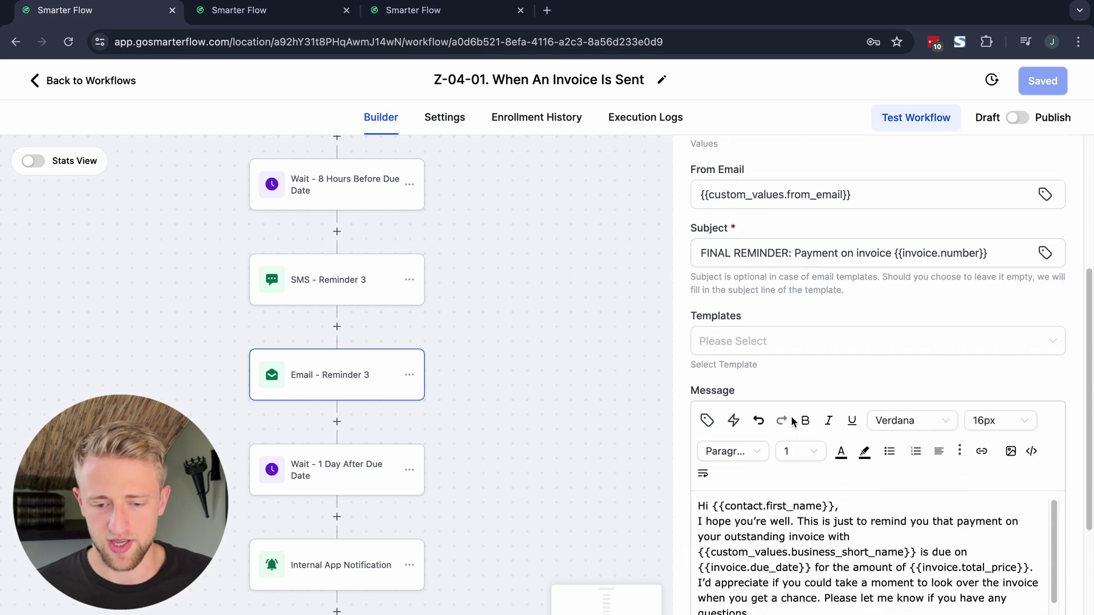
scroll(793, 421, down, 3)
scroll(893, 409, down, 1)
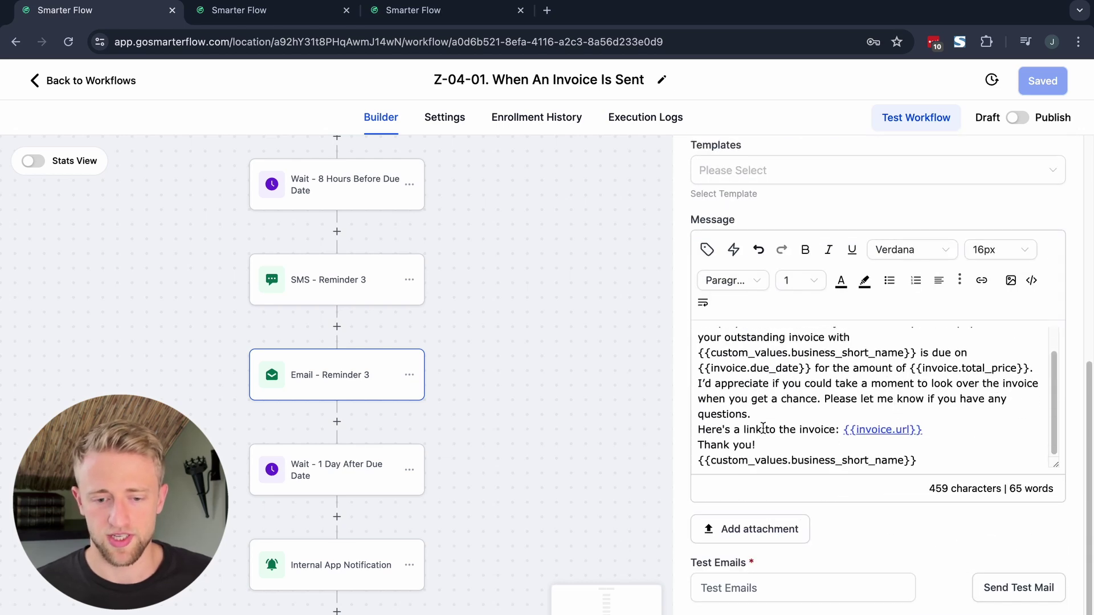
scroll(763, 428, up, 3)
drag(542, 469, 587, 388)
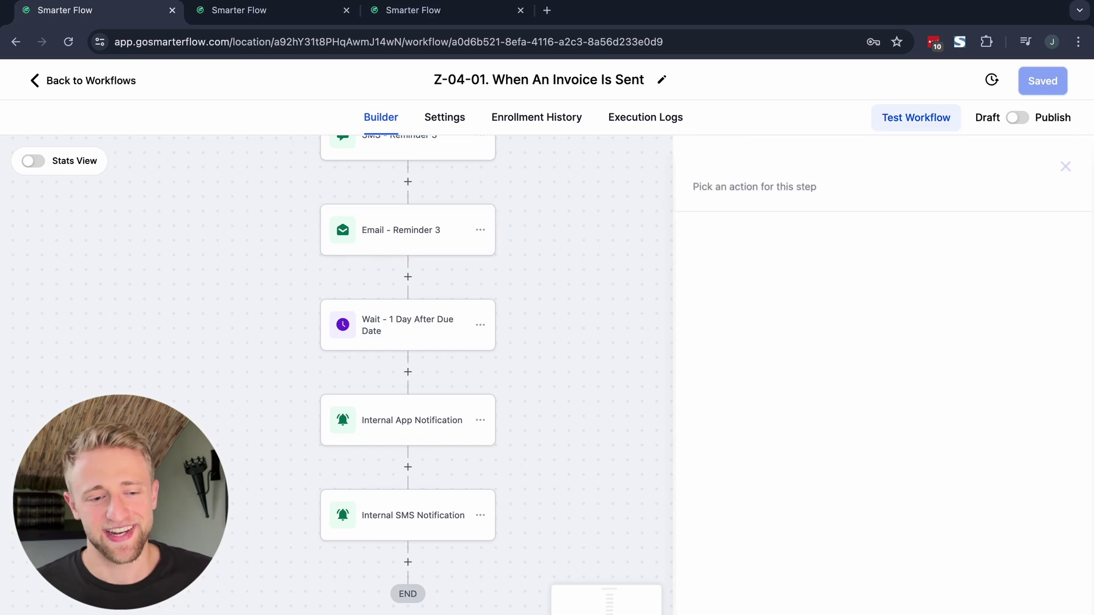
Close the action picker and review the 1 Day After Due Date wait step
click(608, 418)
drag(632, 344, 654, 433)
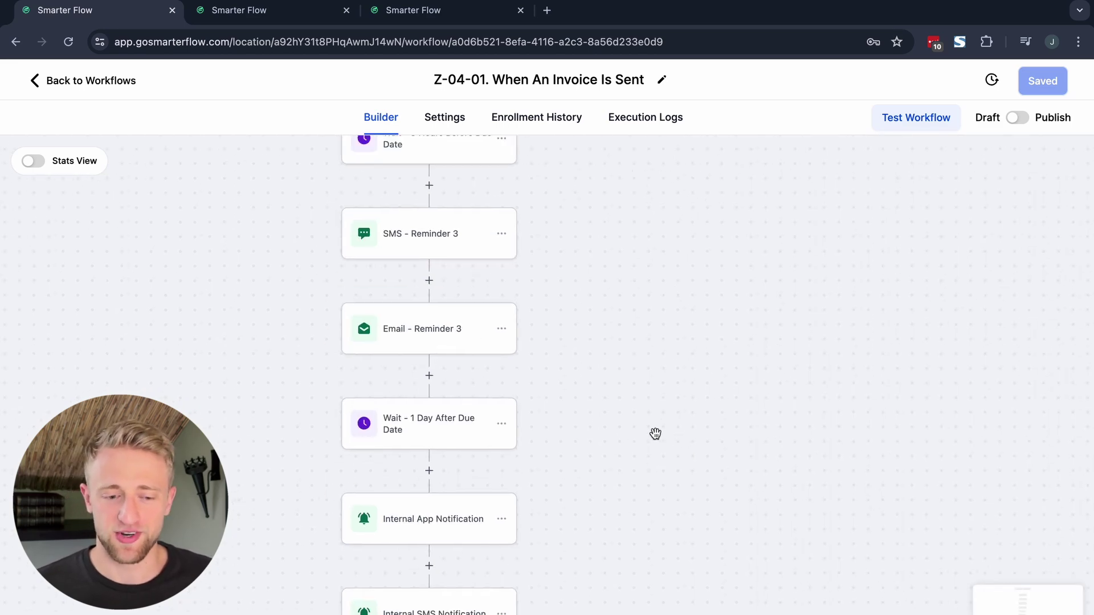
click(431, 426)
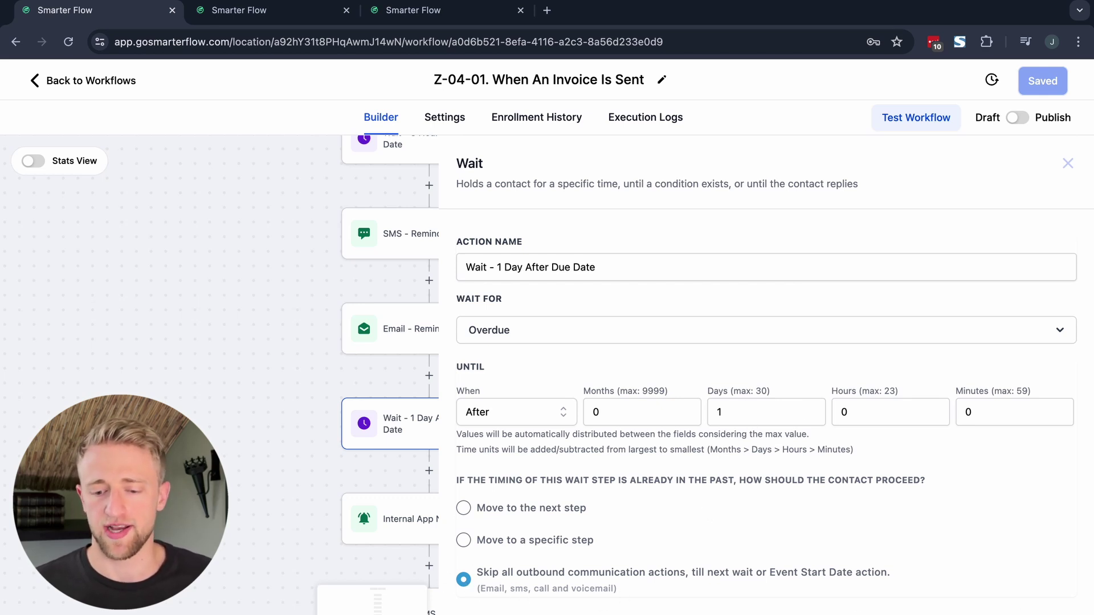
key(Escape)
scroll(596, 374, down, 5)
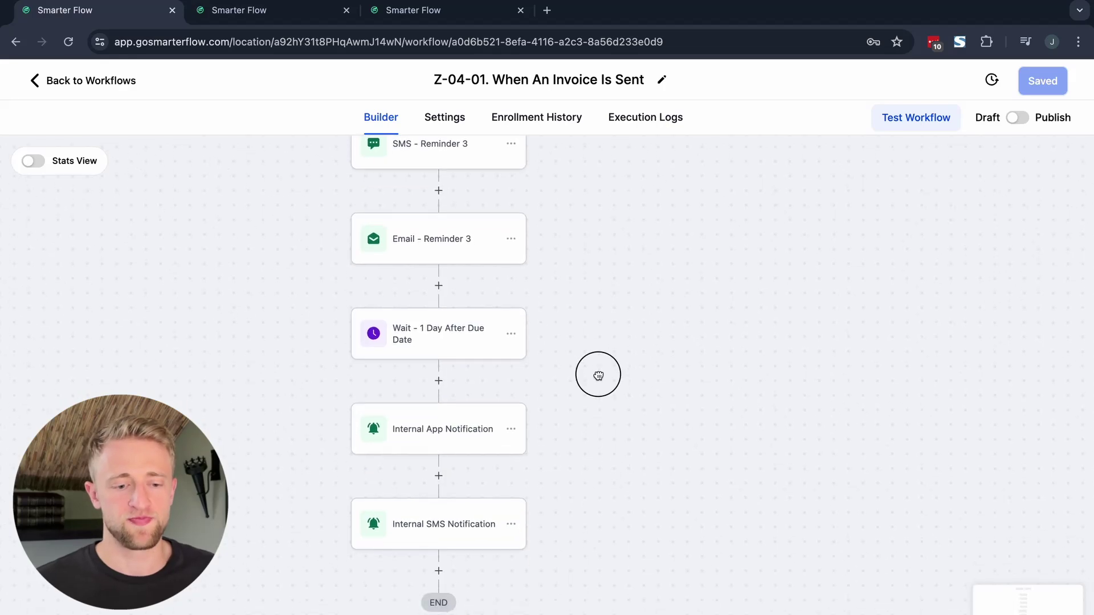
Review the Internal App Notification's contact-name title and Please Follow Up message
click(450, 380)
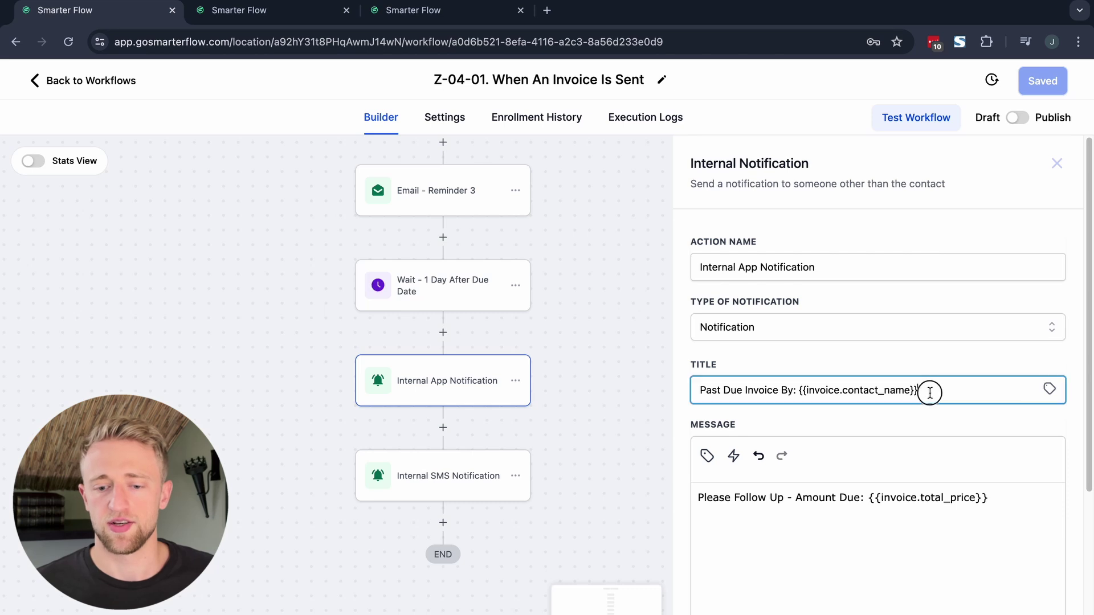
drag(928, 391, 781, 391)
click(757, 513)
drag(700, 497, 1005, 507)
click(819, 528)
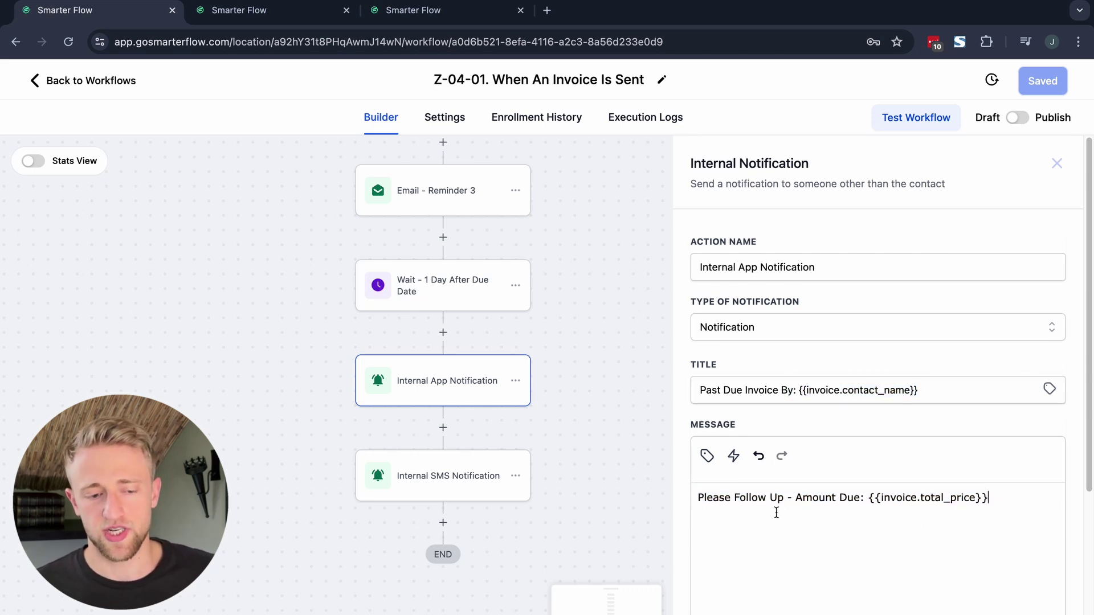
Review the Internal SMS Notification settings, then close them back to the canvas
click(440, 484)
scroll(806, 471, down, 5)
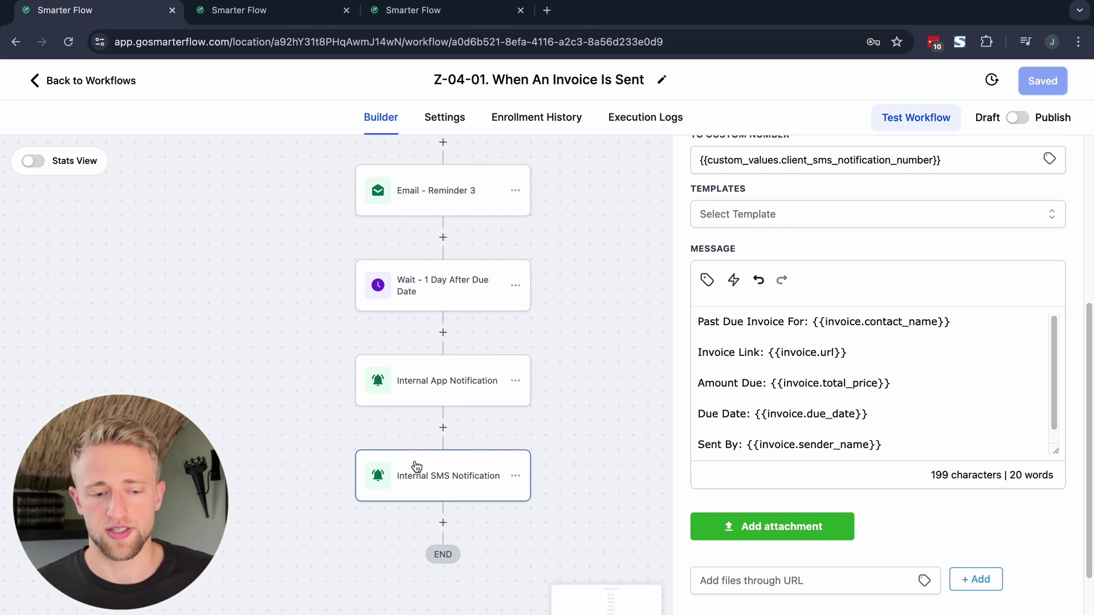
scroll(823, 384, down, 1)
scroll(822, 383, down, 2)
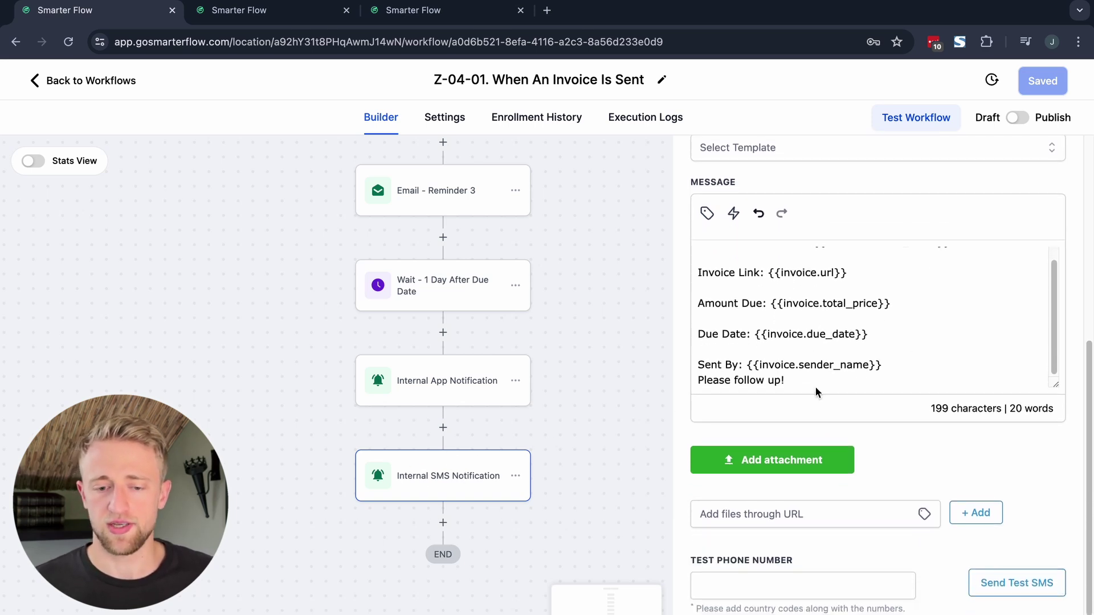
scroll(806, 353, up, 5)
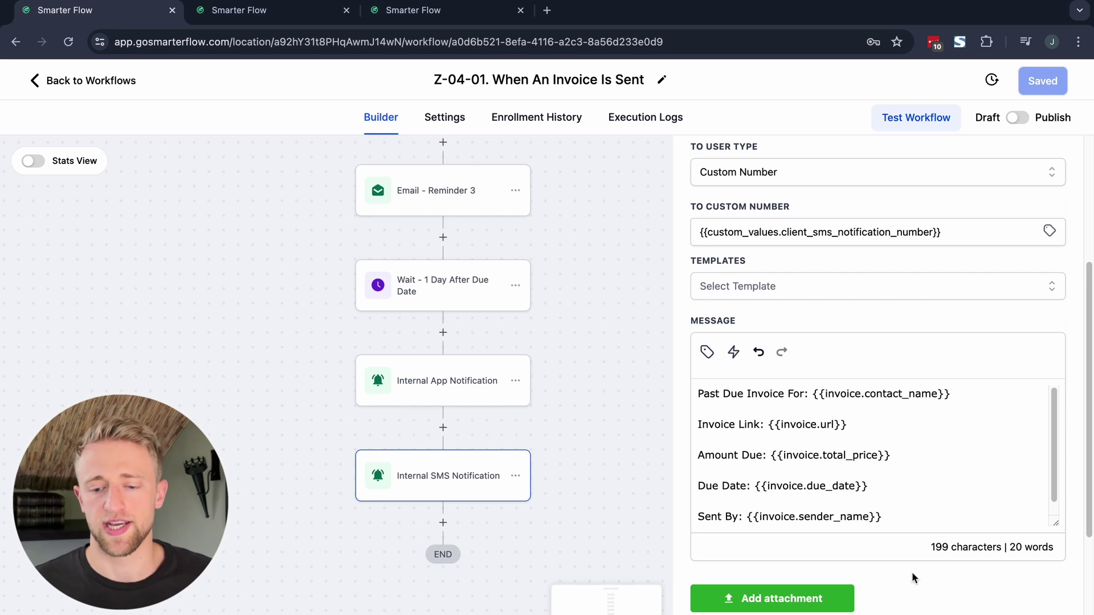
click(642, 342)
scroll(640, 356, up, 3)
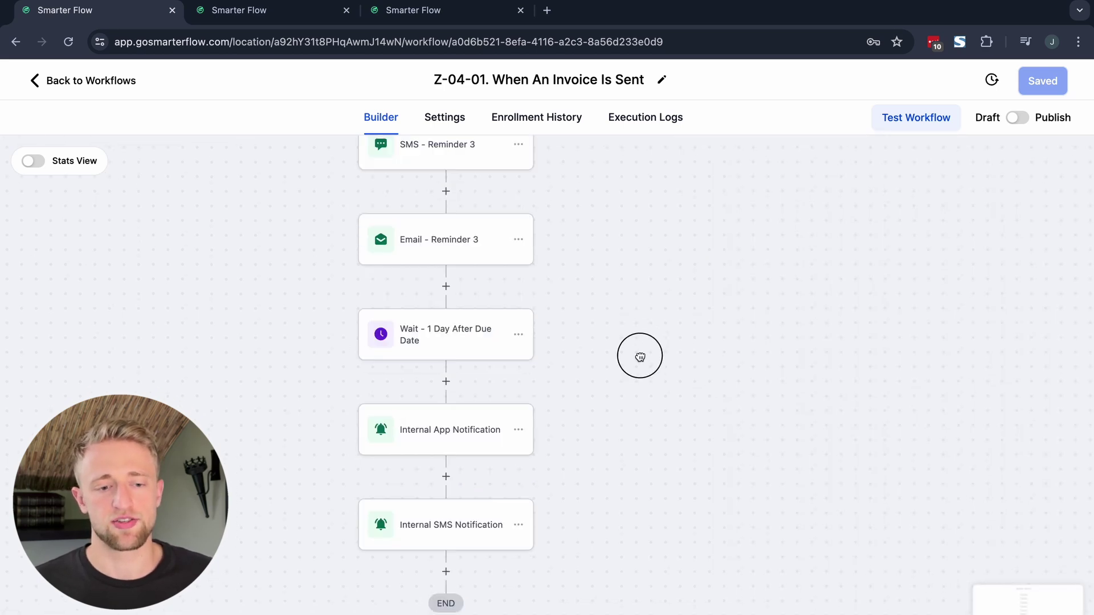
scroll(643, 366, up, 5)
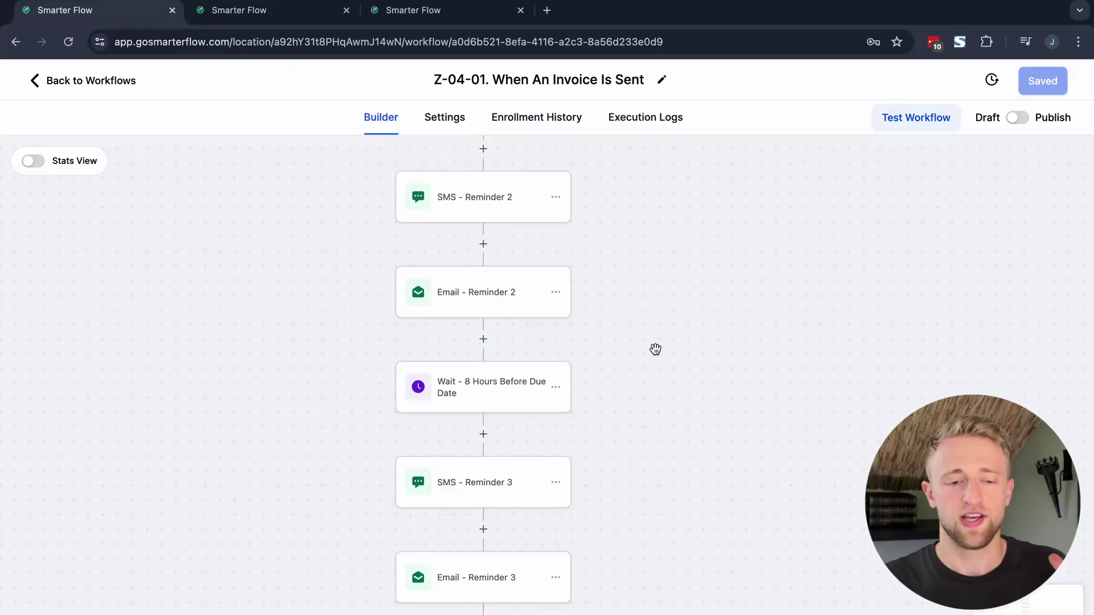
click(445, 118)
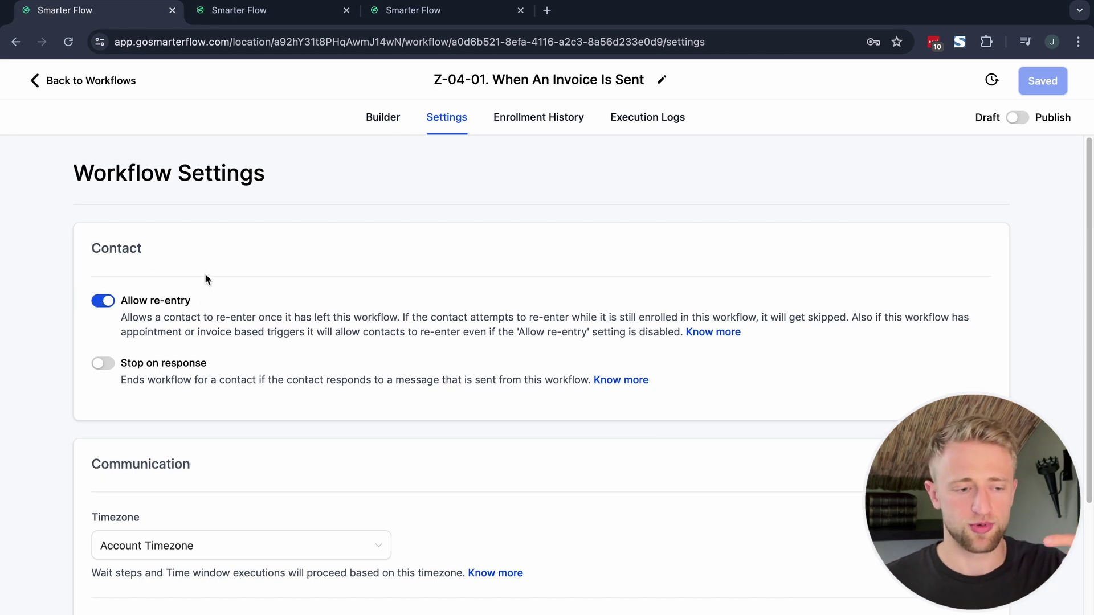
click(383, 118)
scroll(689, 293, down, 5)
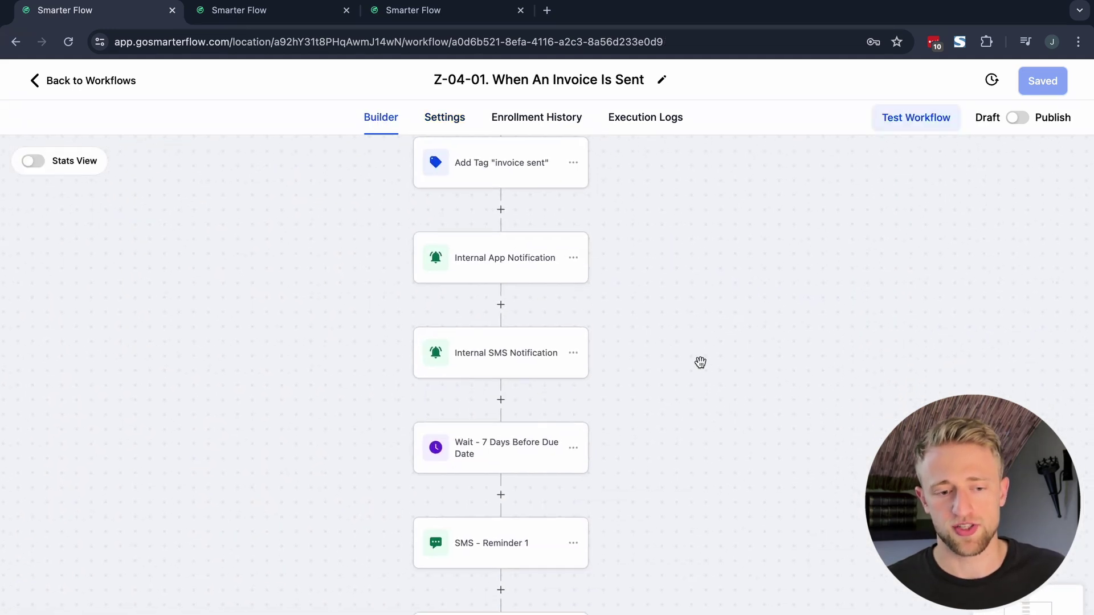
scroll(700, 363, down, 8)
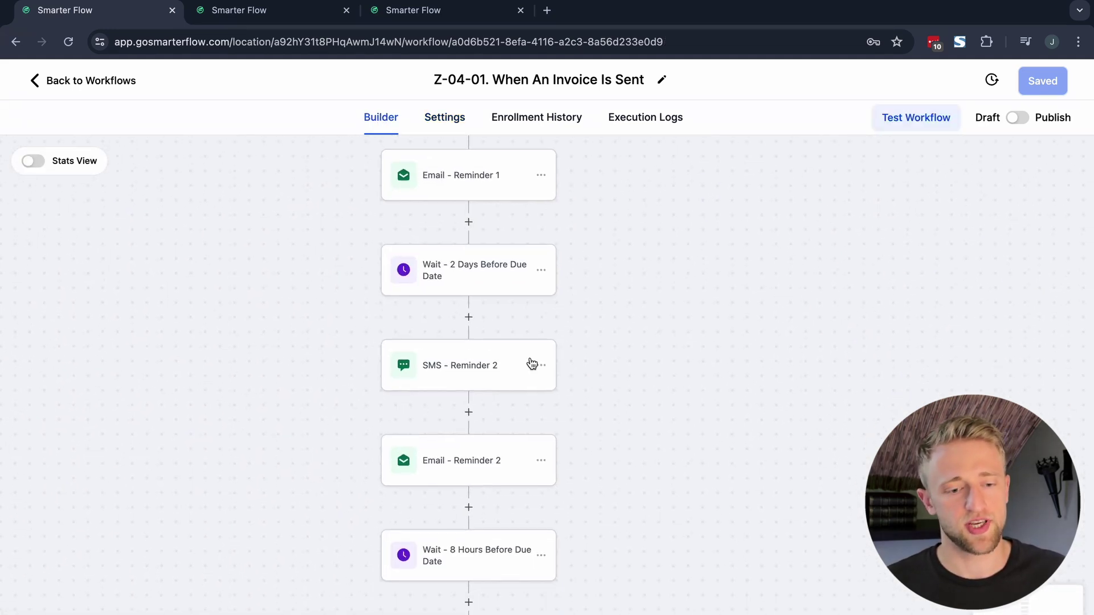
scroll(627, 427, down, 5)
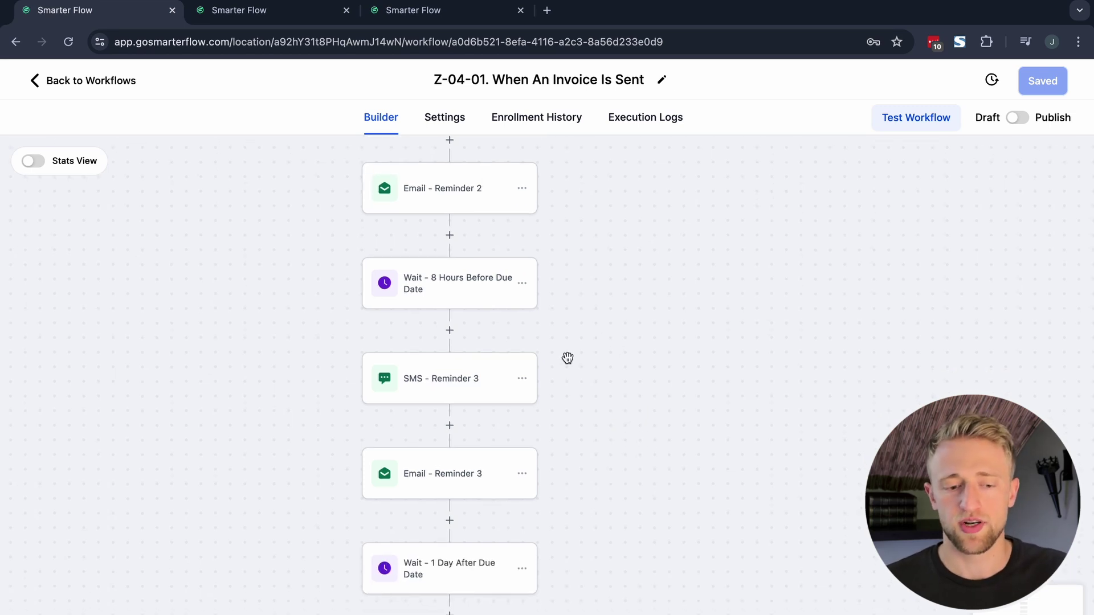
Open Z-04-02. When An Invoice Is Paid and inspect its Invoice Paid trigger
click(88, 89)
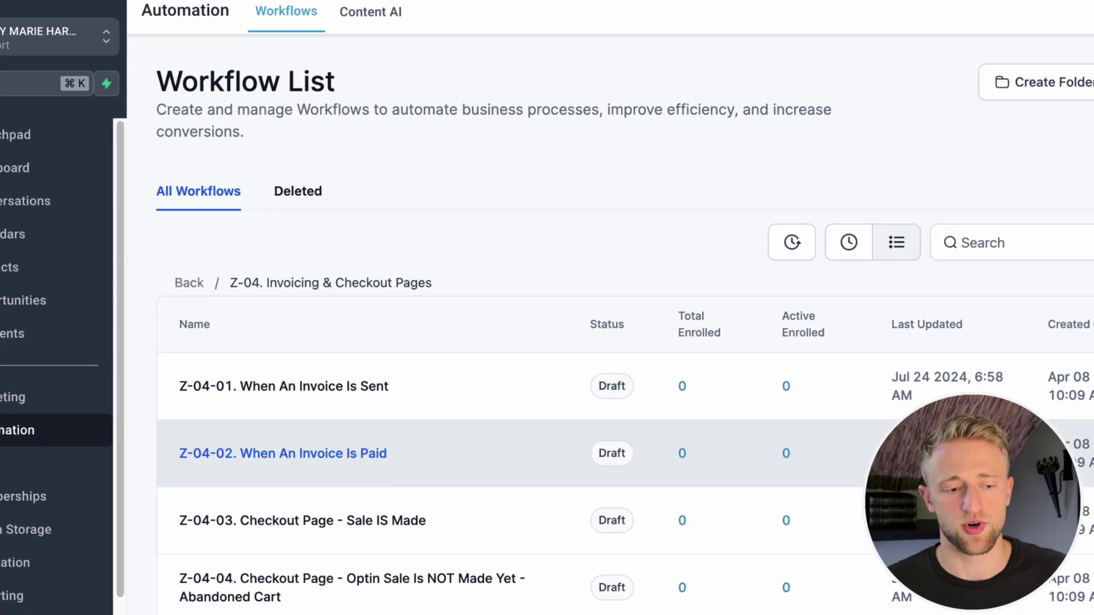
click(285, 454)
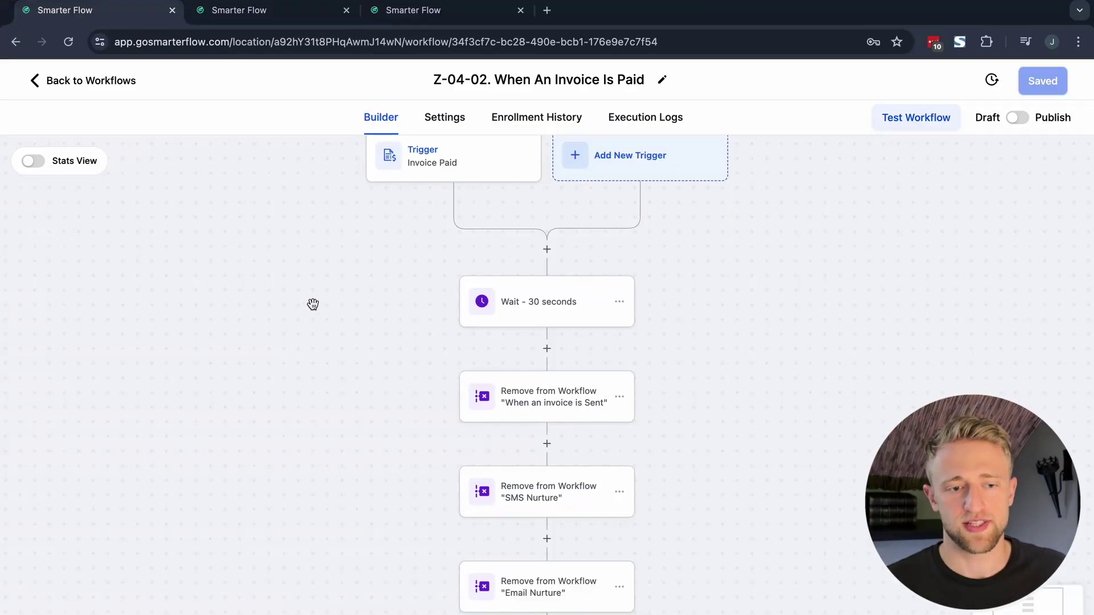
drag(337, 279, 320, 364)
click(413, 257)
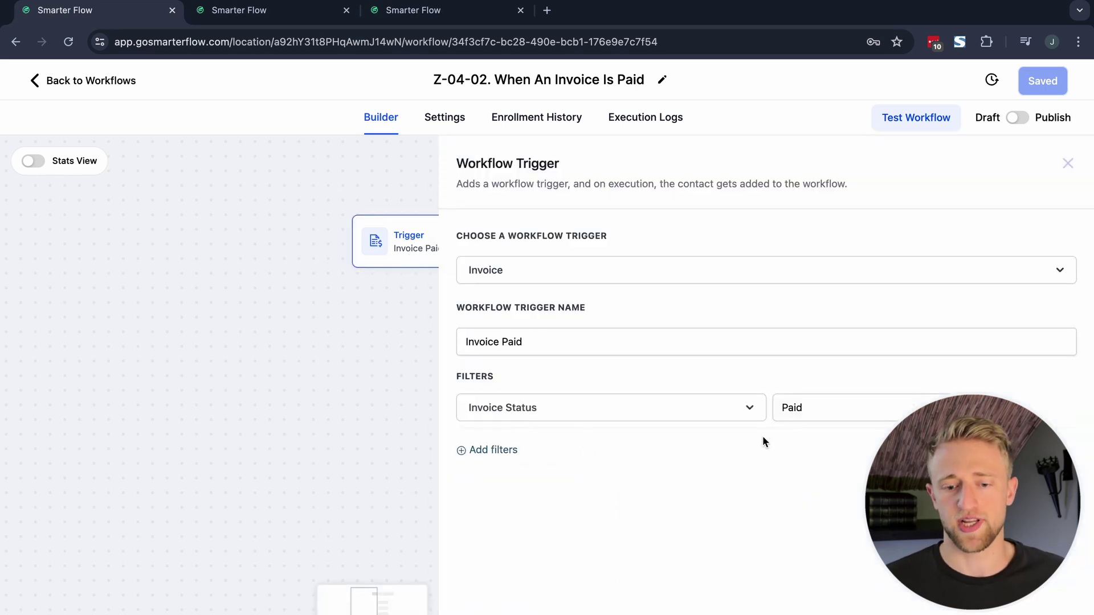
key(Escape)
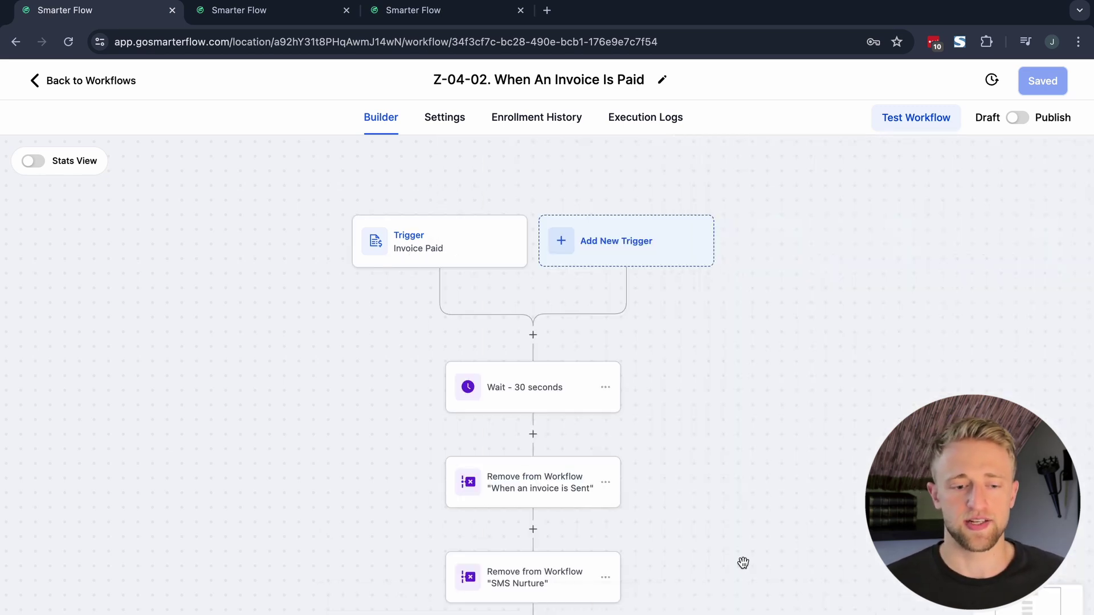
drag(707, 461, 703, 391)
scroll(627, 342, down, 2)
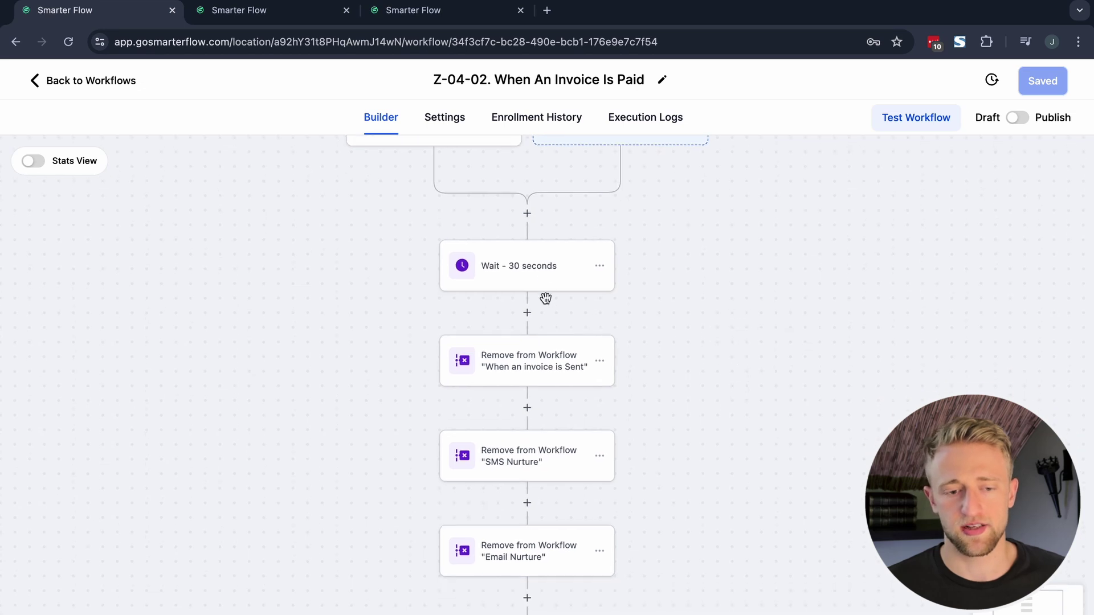
scroll(598, 308, down, 1)
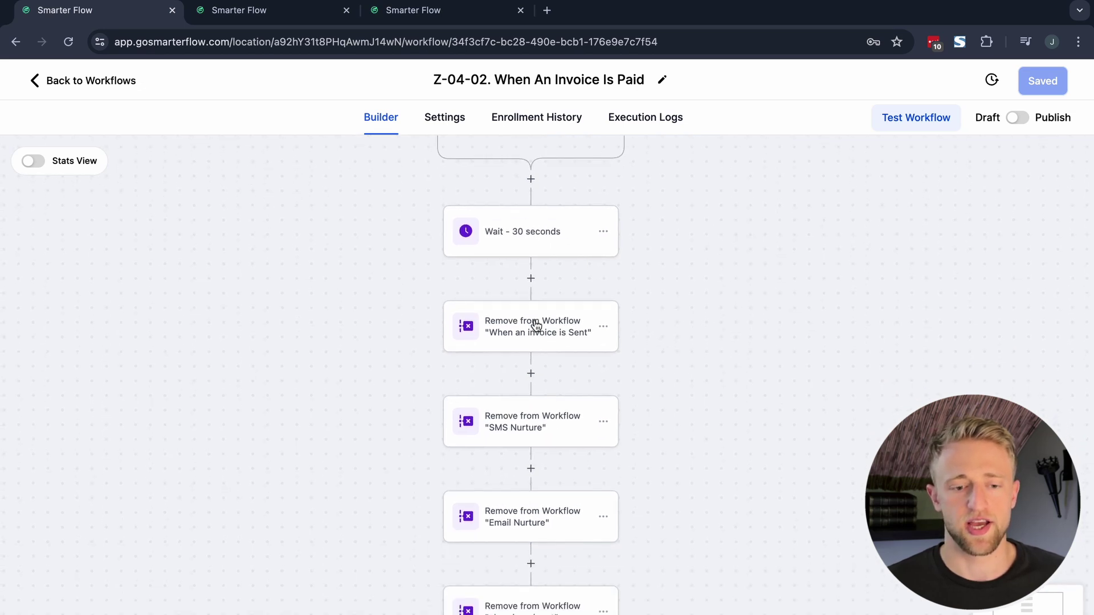
Review the removal steps for When an Invoice is Sent, SMS Nurture, Email Nurture and abandoned cart
click(521, 338)
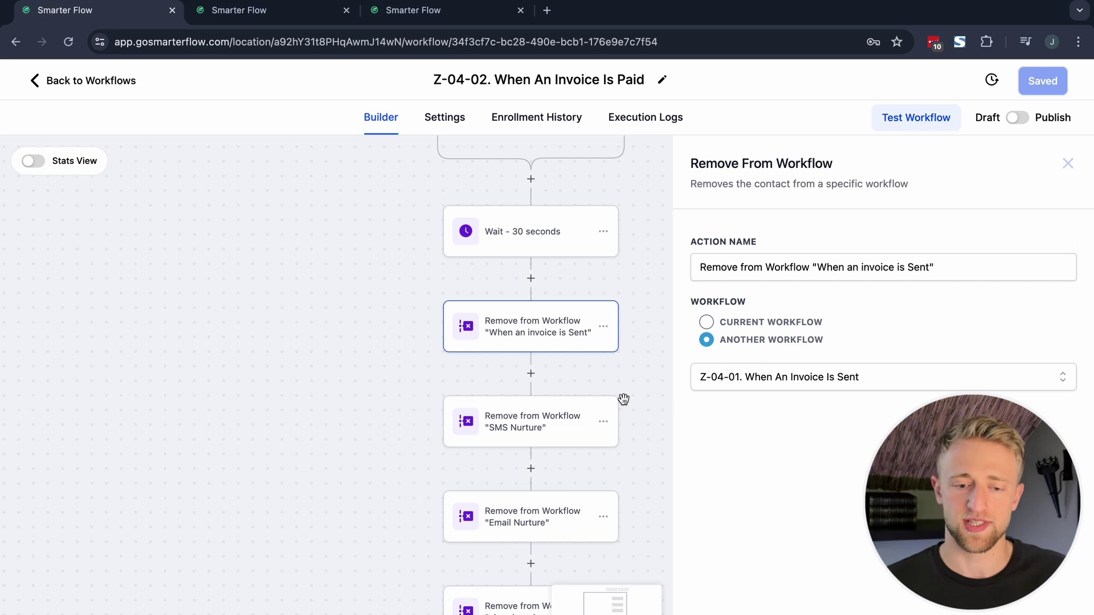
drag(624, 400, 607, 371)
click(509, 393)
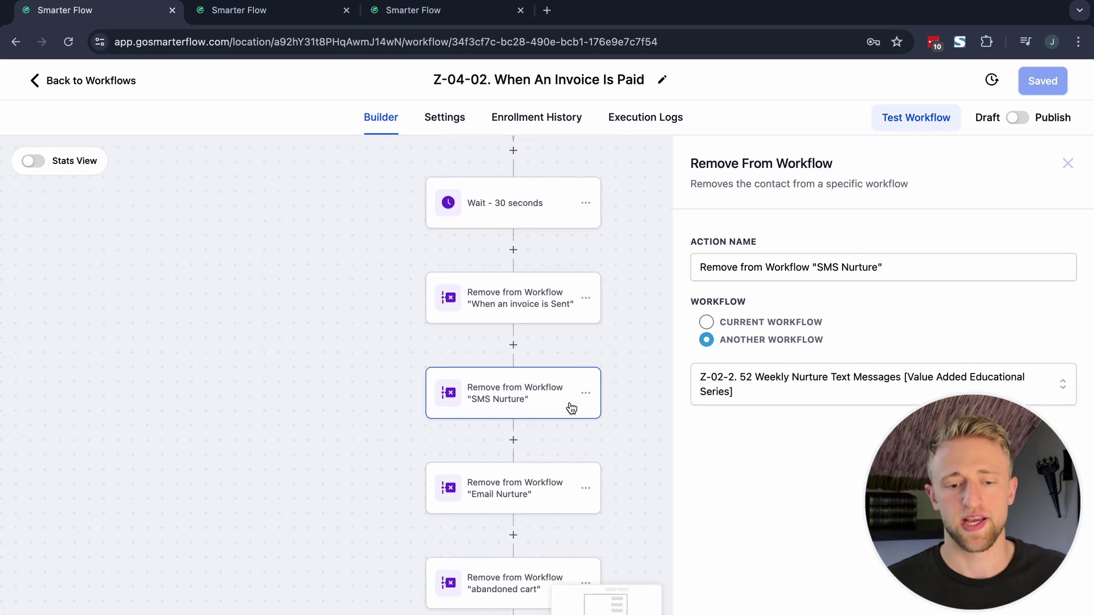
drag(626, 448, 520, 390)
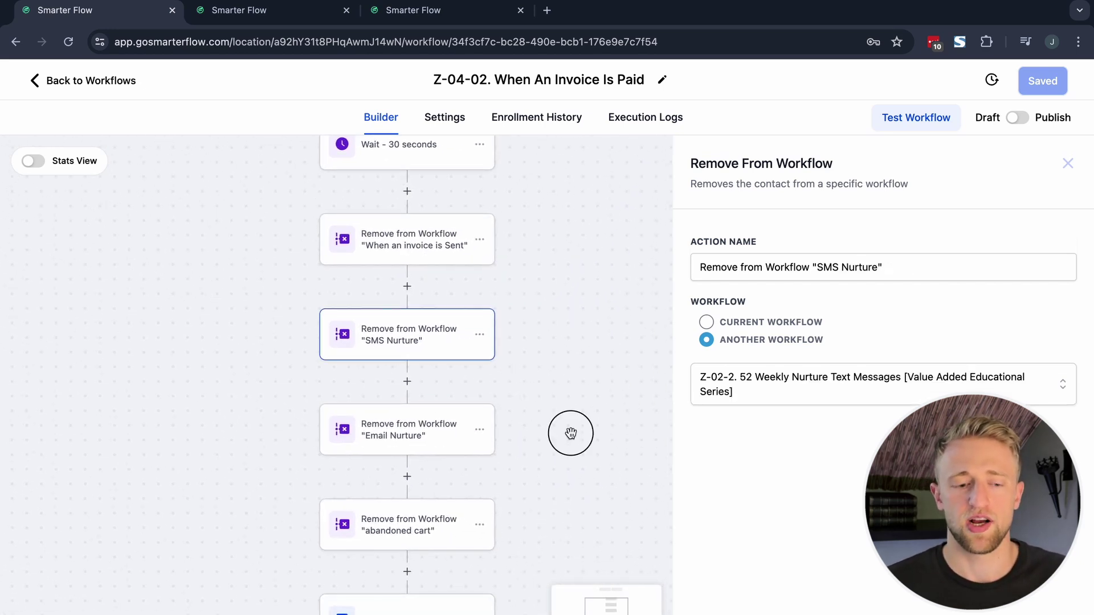
drag(569, 432, 569, 410)
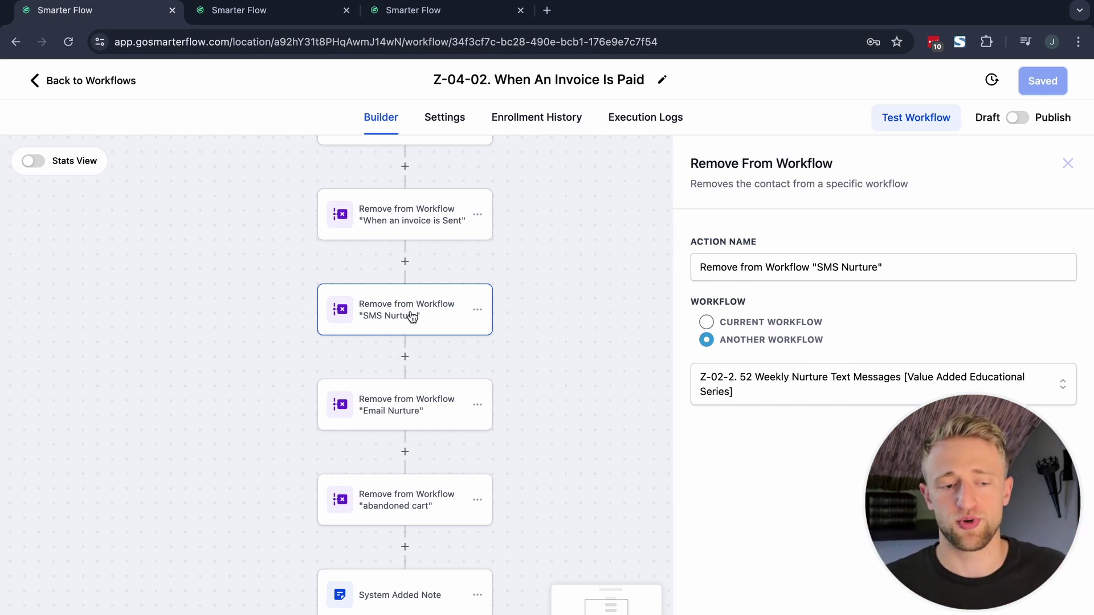
click(397, 403)
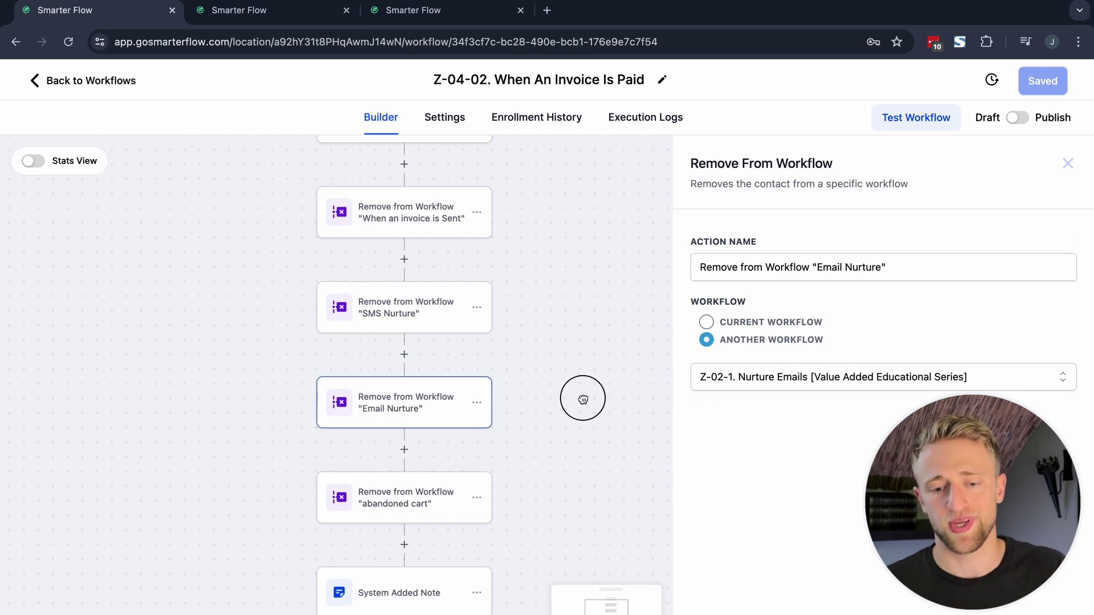
drag(578, 395, 567, 363)
click(434, 364)
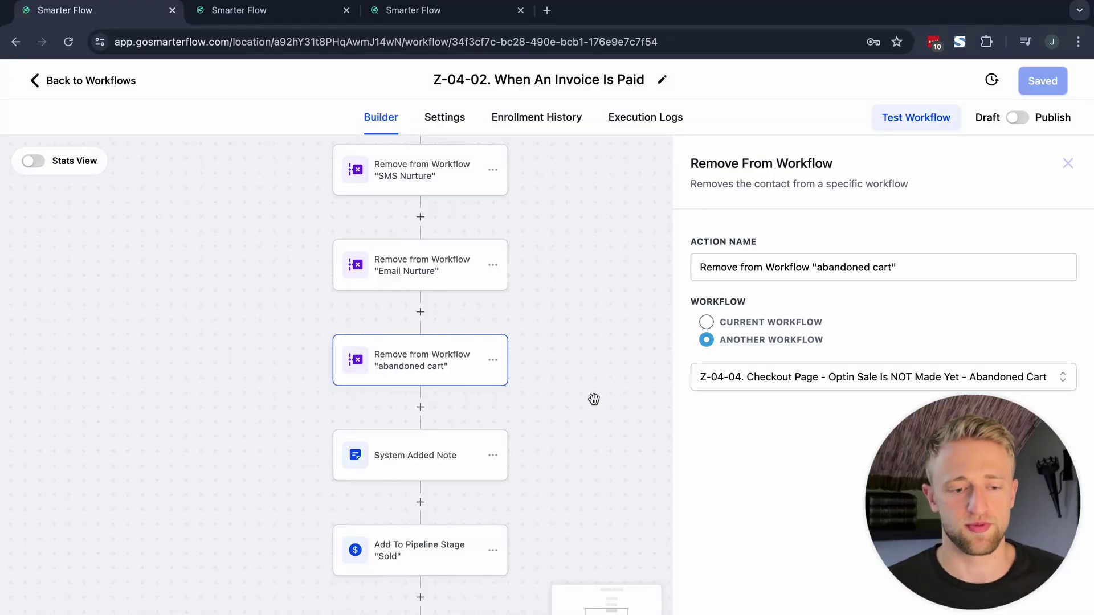
Open the System Added Note and read its 'An Invoice Is Paid From' note text
scroll(594, 399, down, 3)
scroll(605, 386, down, 2)
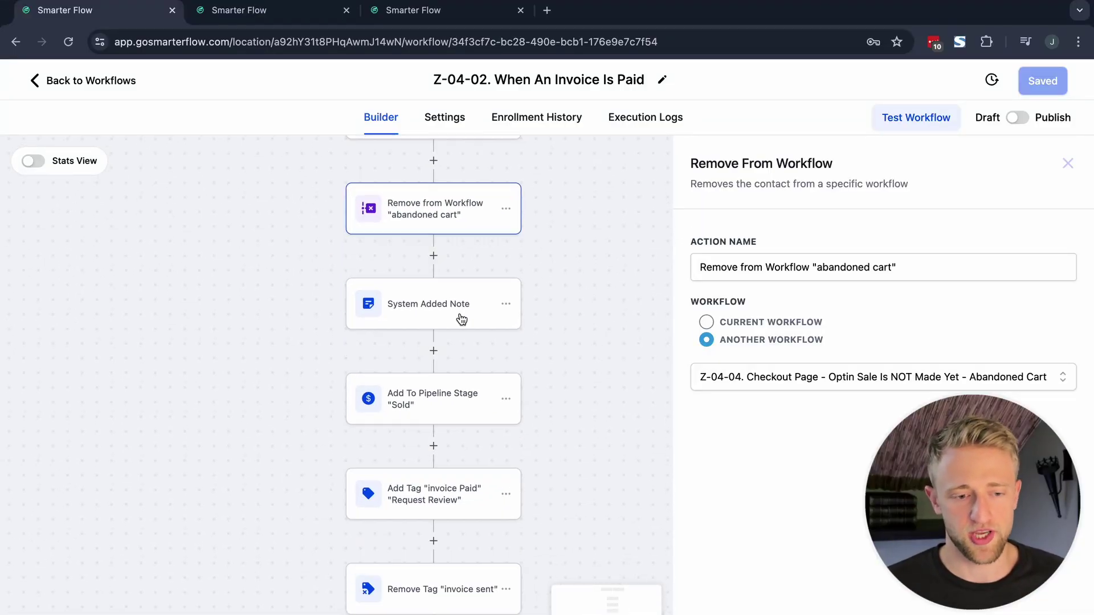
click(433, 302)
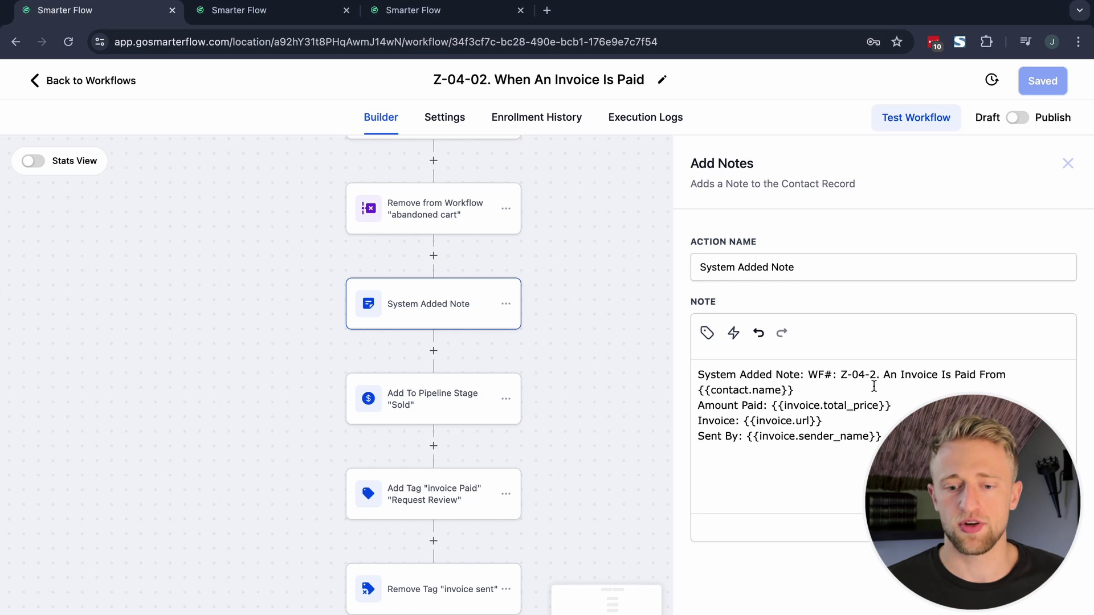
drag(886, 374, 1009, 374)
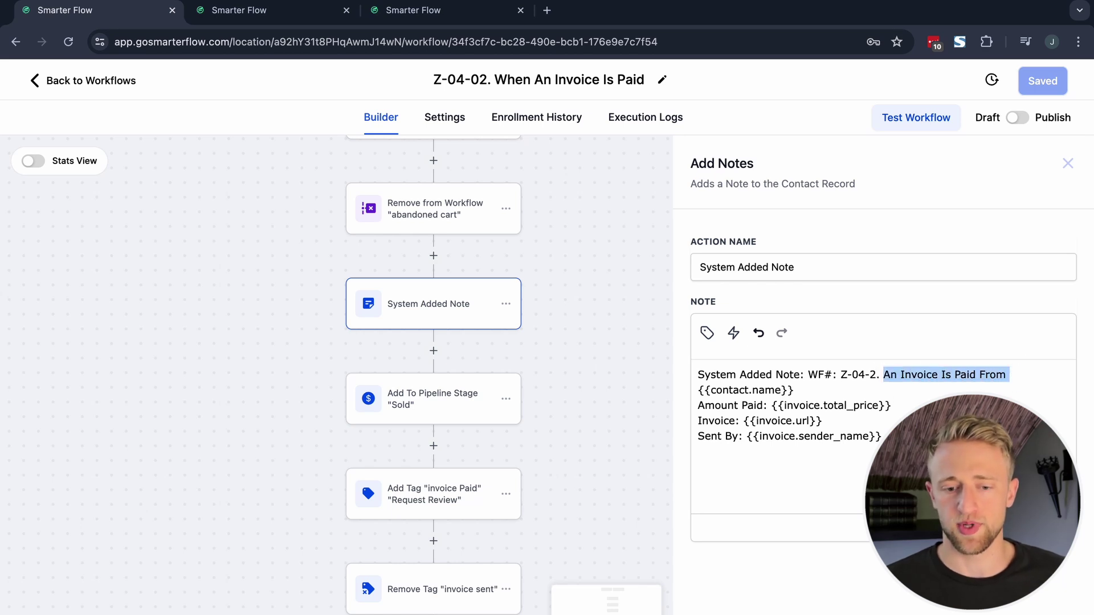
click(826, 395)
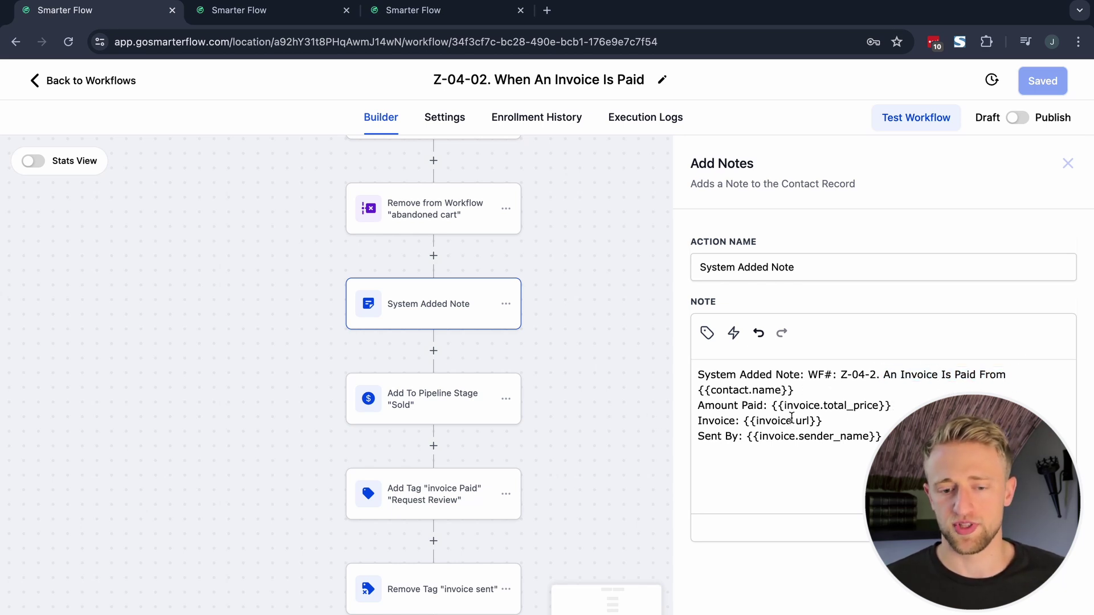
Review the Sold pipeline stage's opportunity fields, then the invoice paid and request review tag step
scroll(547, 365, down, 1)
click(443, 364)
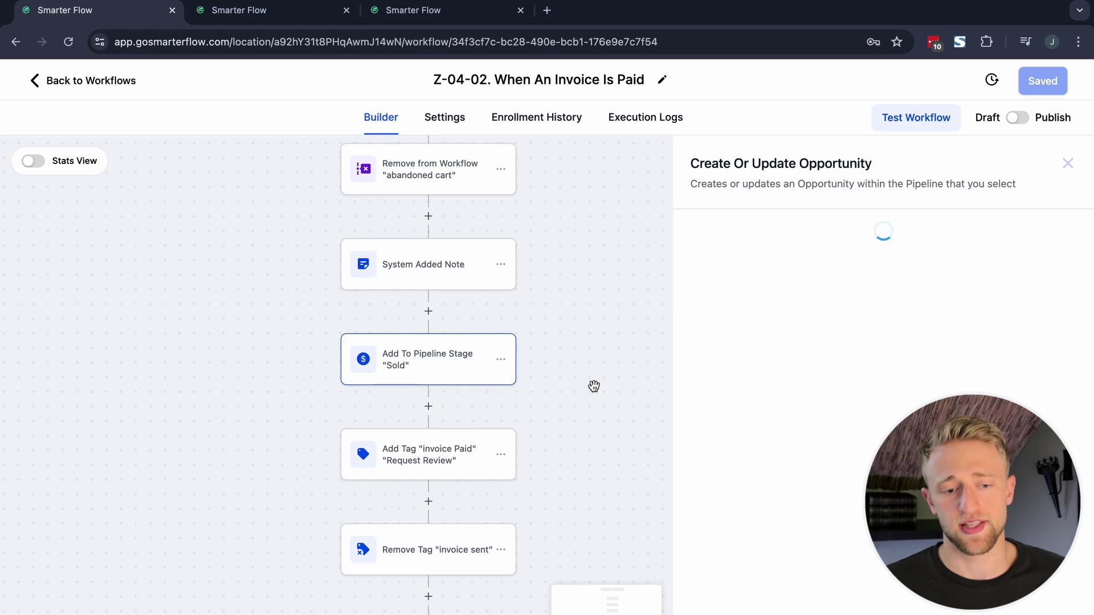
scroll(587, 359, down, 2)
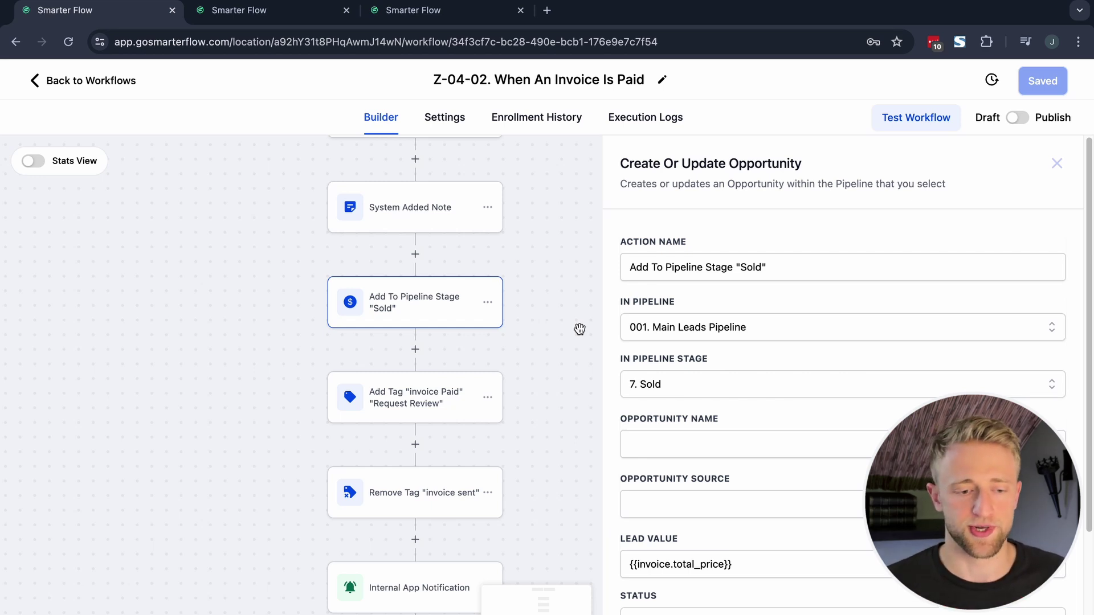
scroll(569, 310, down, 3)
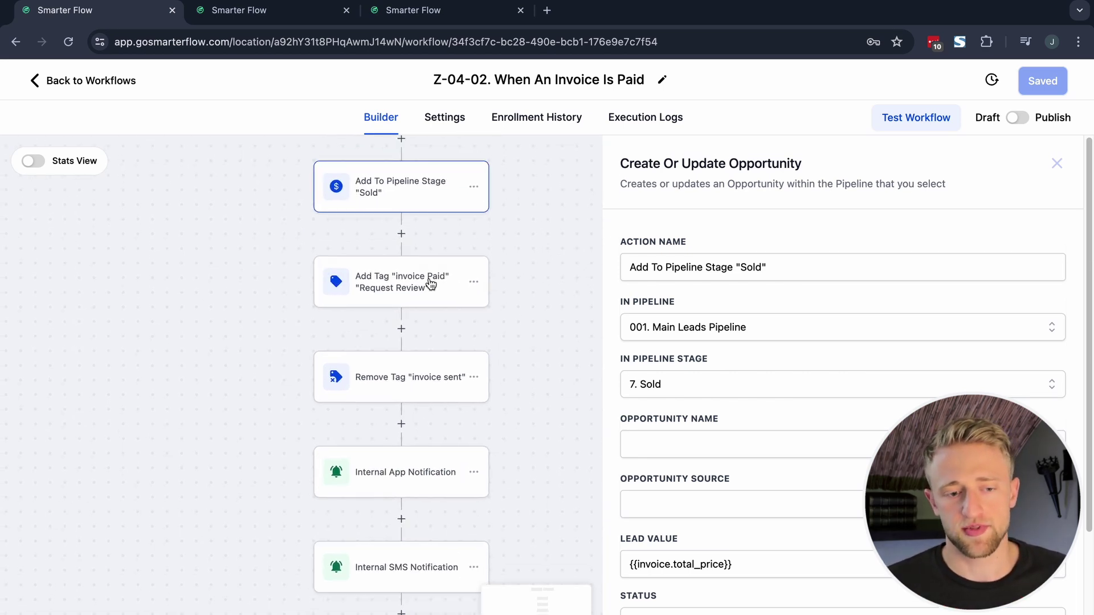
click(407, 289)
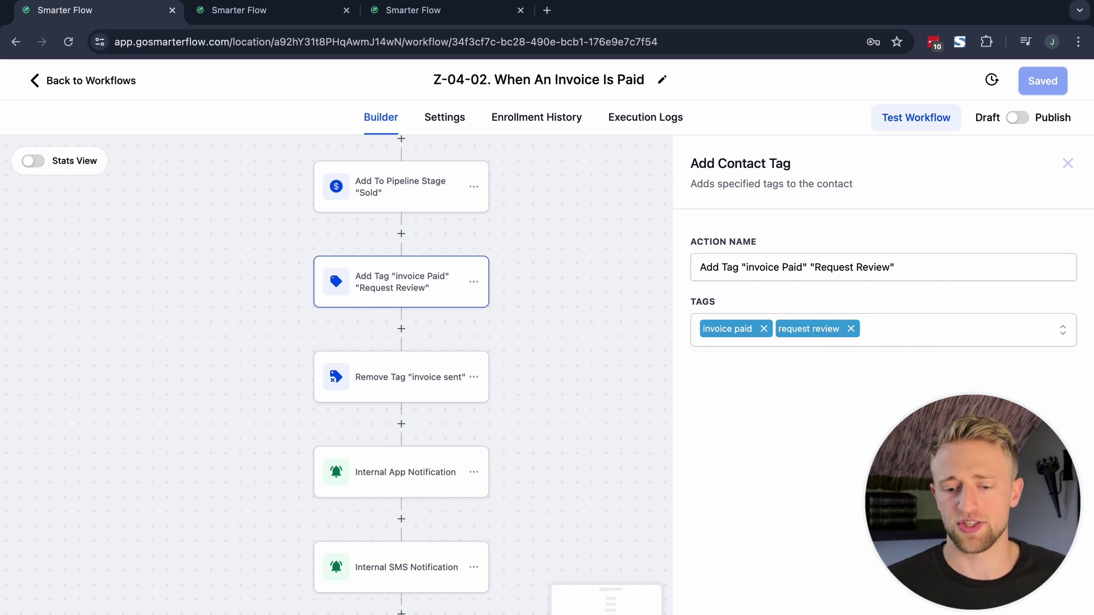
Close the Add Contact Tag panel and inspect the Remove Tag step removing invoice sent
click(621, 458)
drag(621, 458, 675, 398)
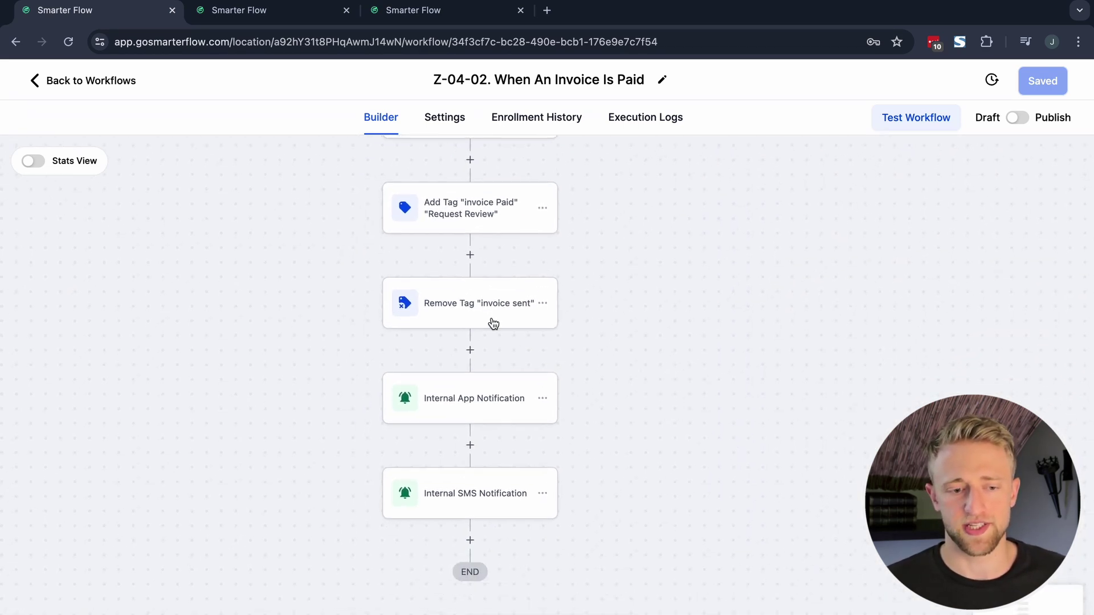
click(472, 311)
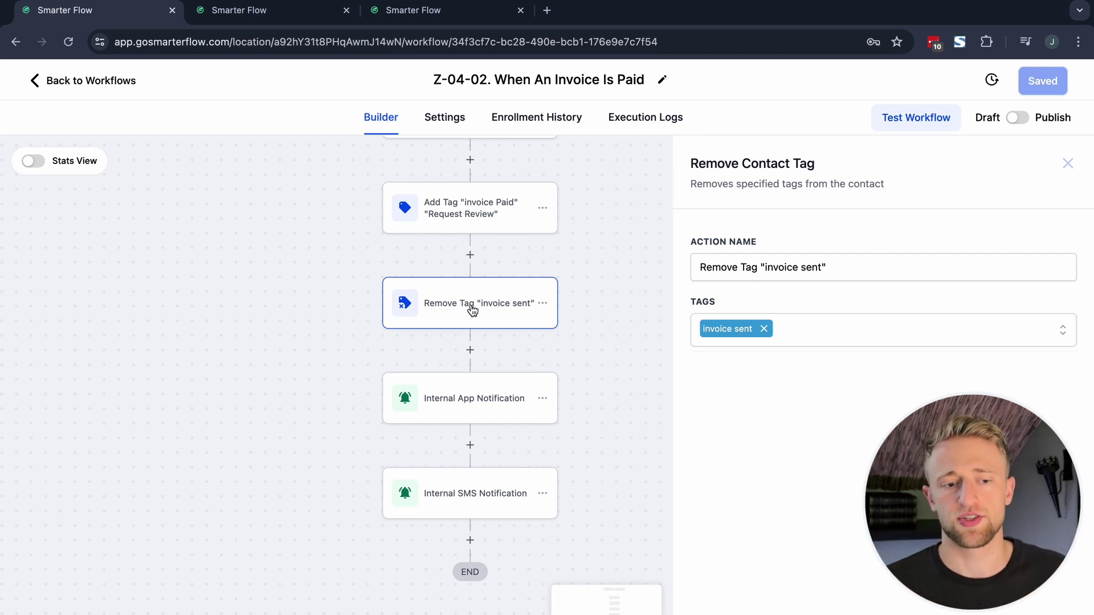
drag(570, 202, 608, 392)
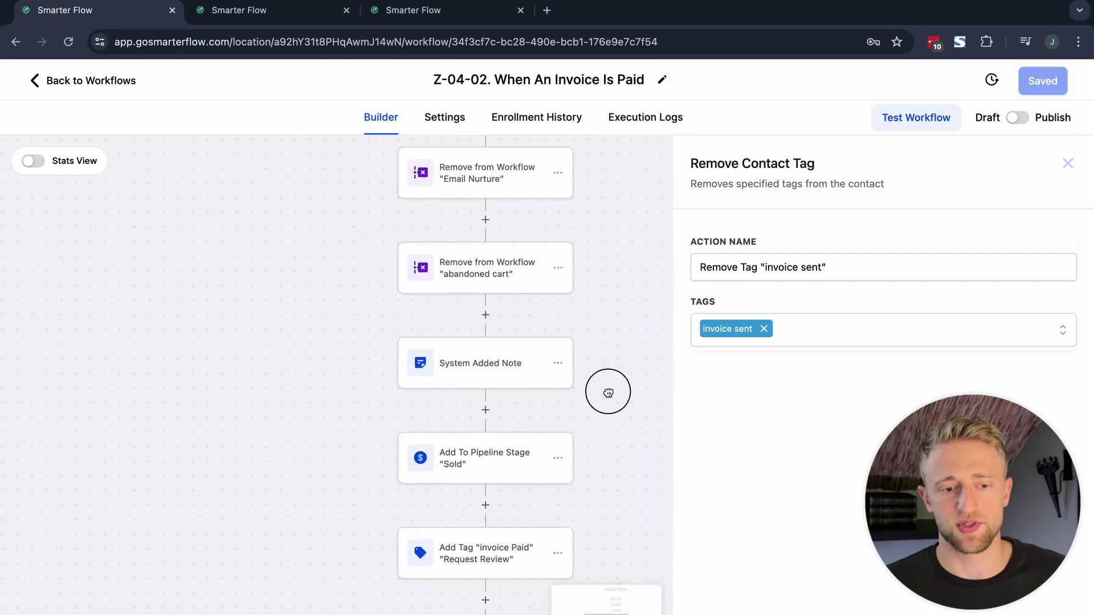
scroll(625, 381, down, 6)
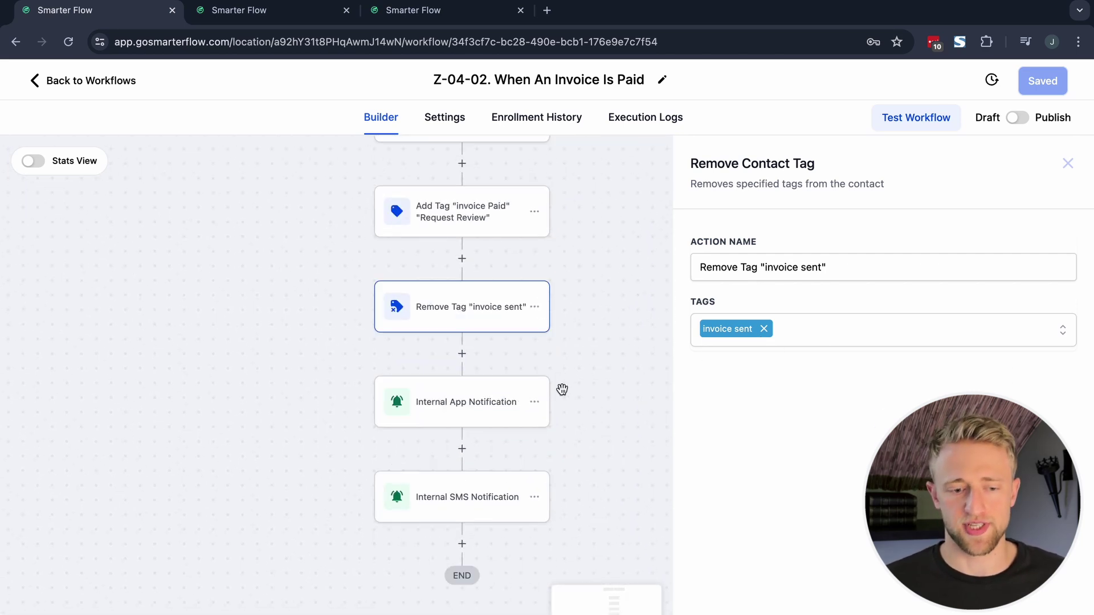
Open the notification steps and check the app notification's Actions menu delete options
click(460, 405)
drag(616, 434, 581, 335)
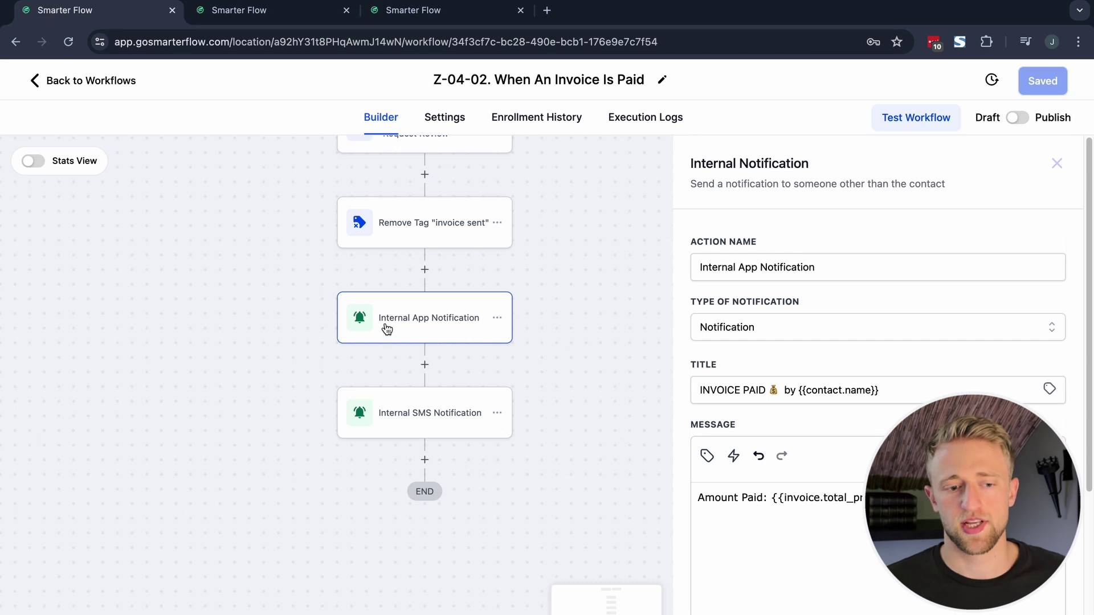
click(431, 413)
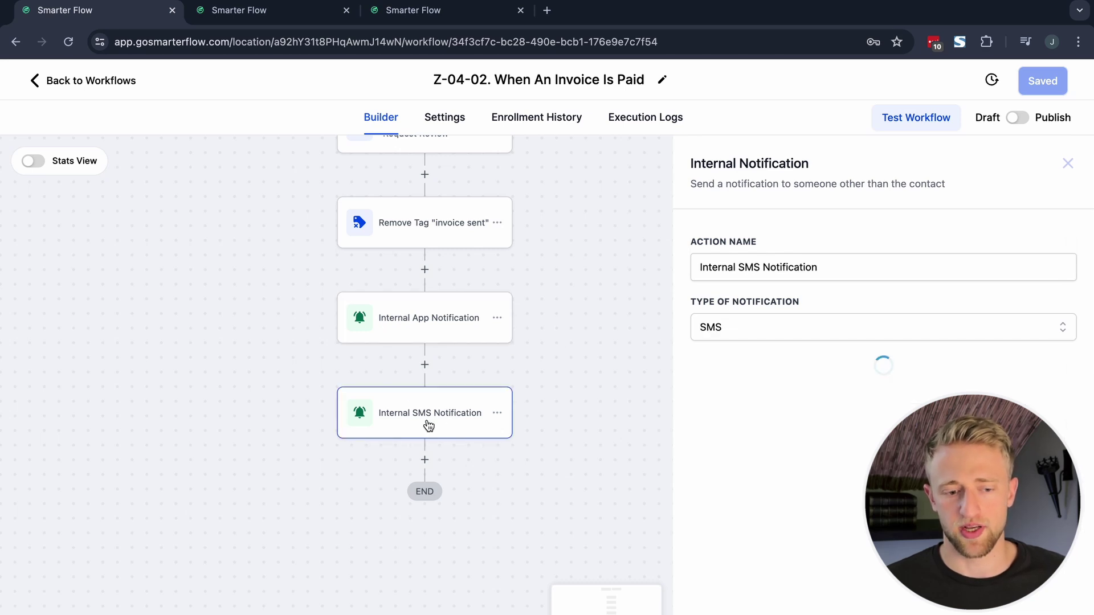
click(498, 318)
click(574, 428)
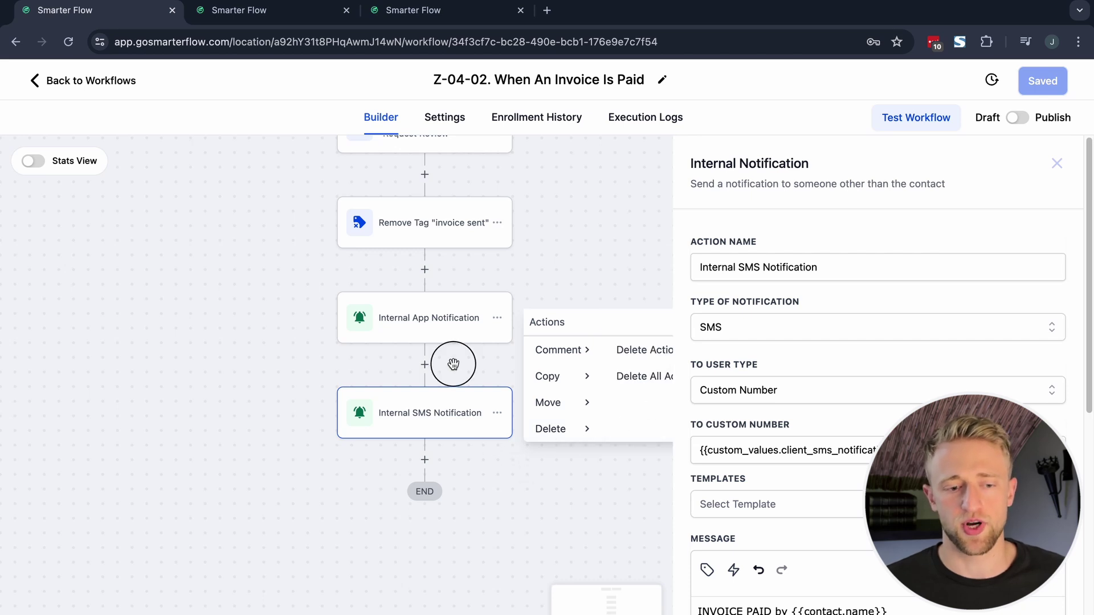
click(443, 327)
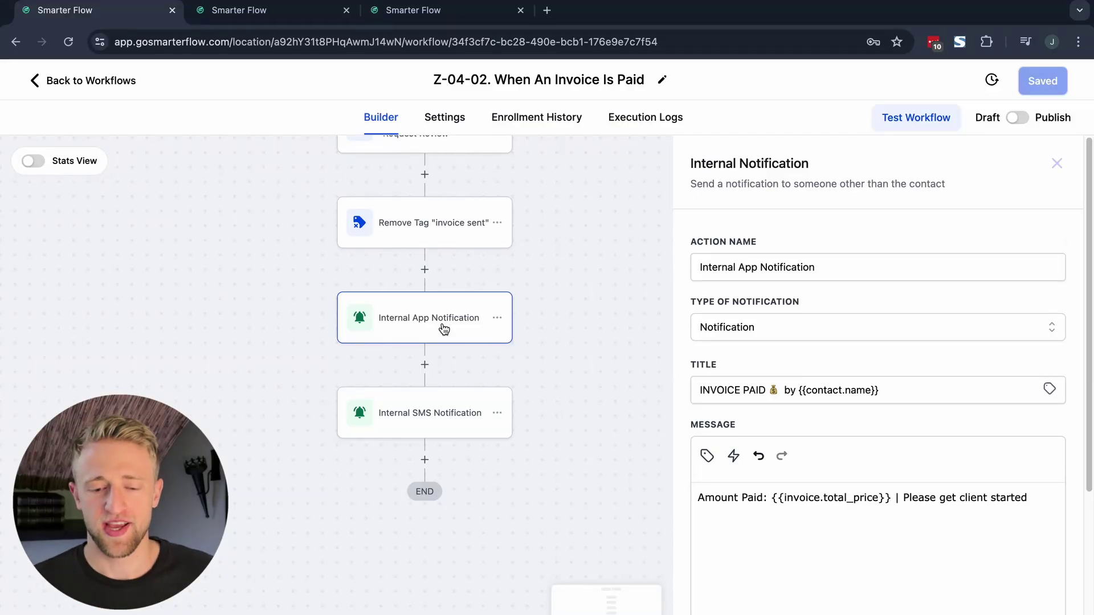
Review the app notification's amount-paid message and money-bag title, then the SMS notification
drag(730, 498, 913, 515)
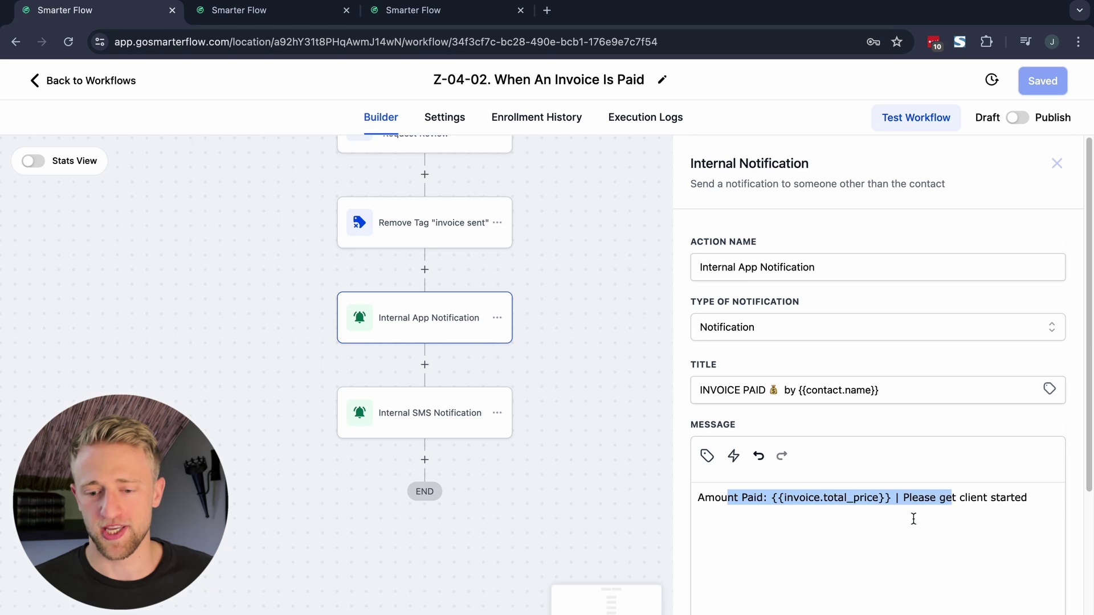
key(super+Right)
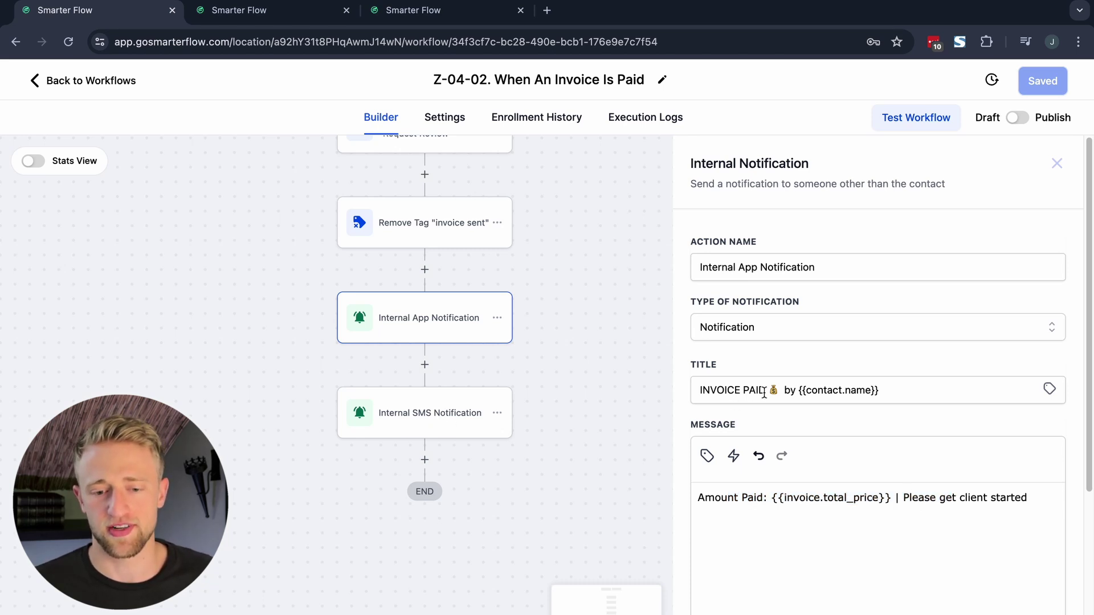
drag(767, 391, 785, 391)
click(434, 420)
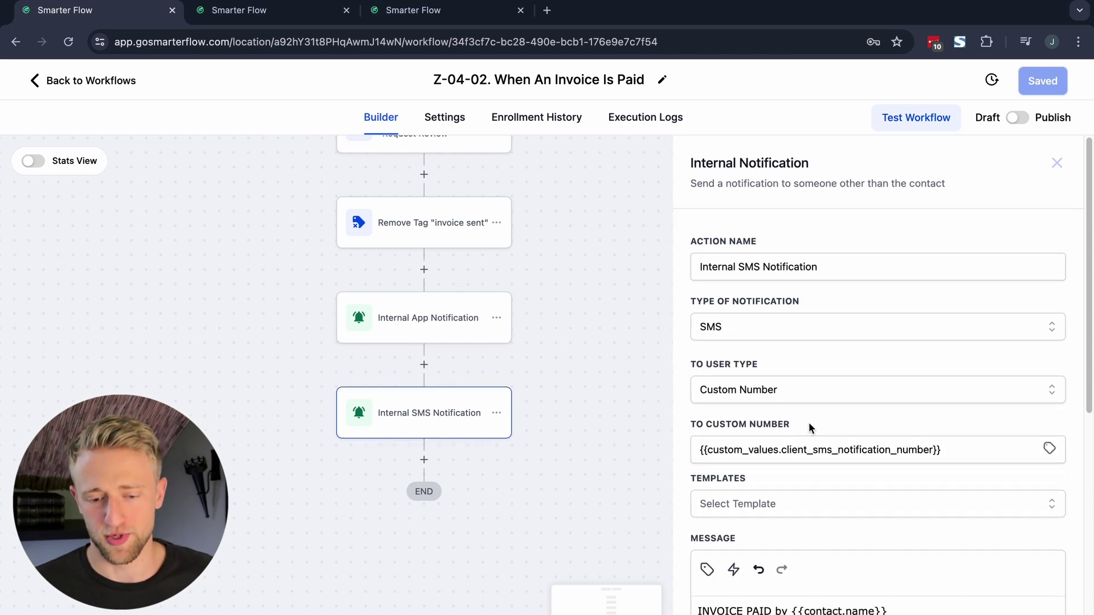
scroll(810, 429, down, 5)
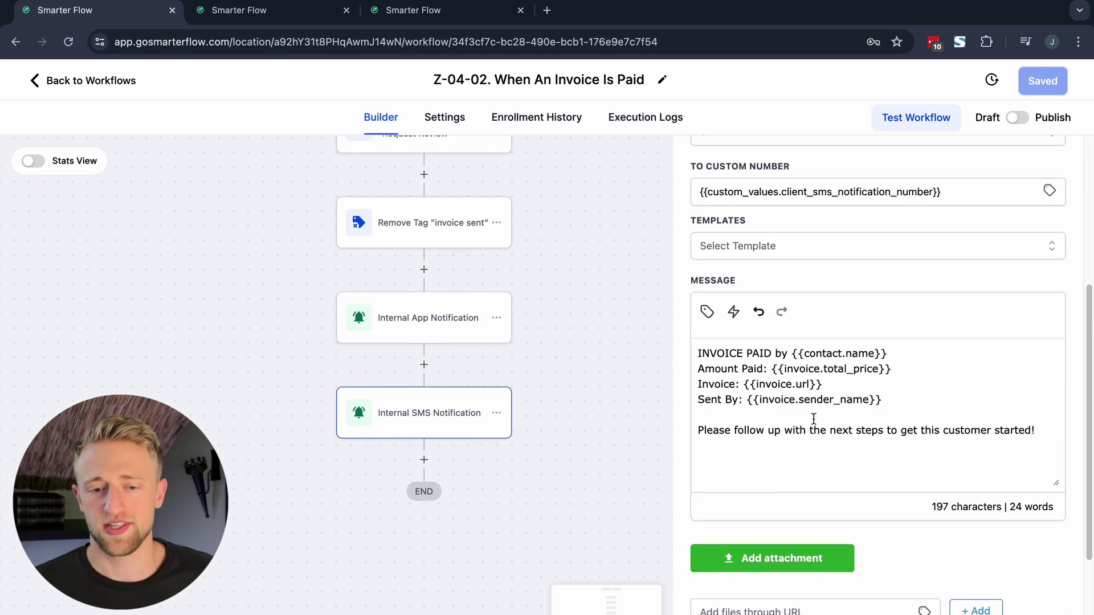
scroll(814, 419, up, 3)
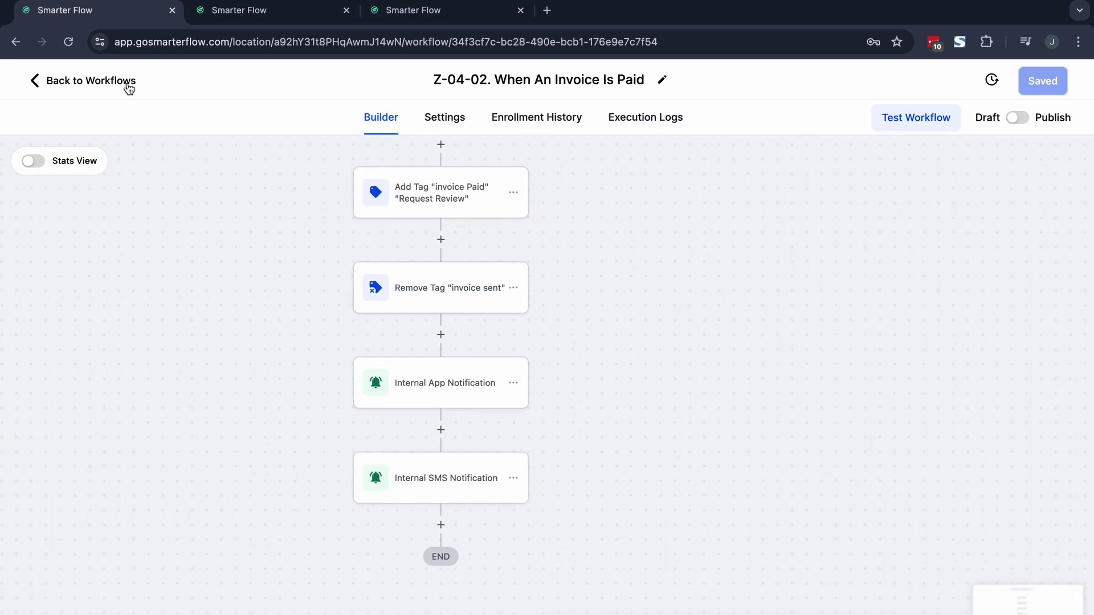
Return to the workflow list and open Z-04-03. Checkout Page - Sale IS Made
click(121, 84)
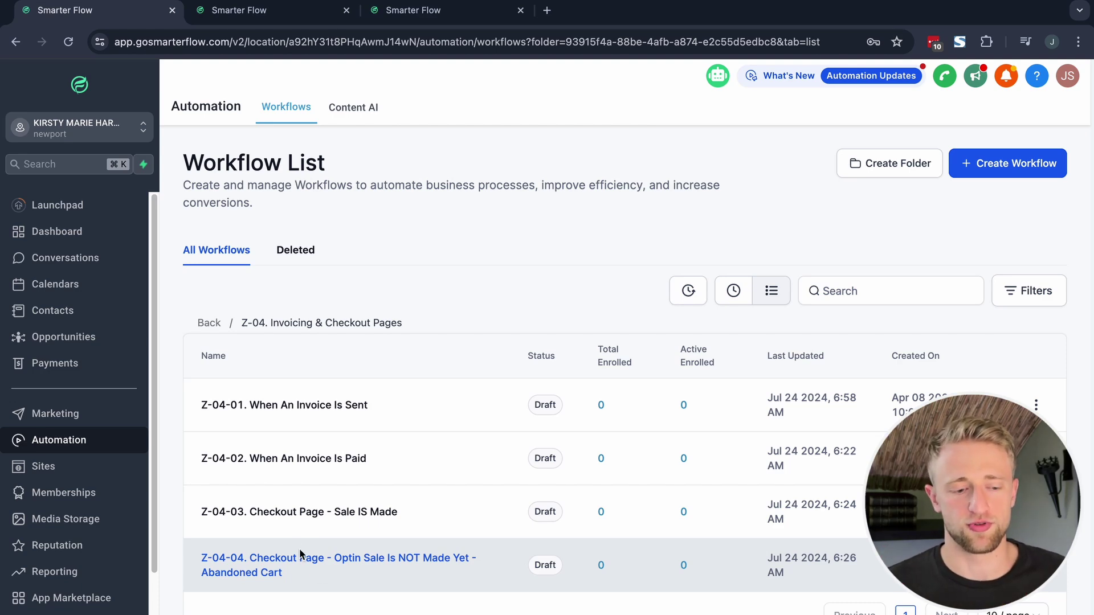
click(282, 512)
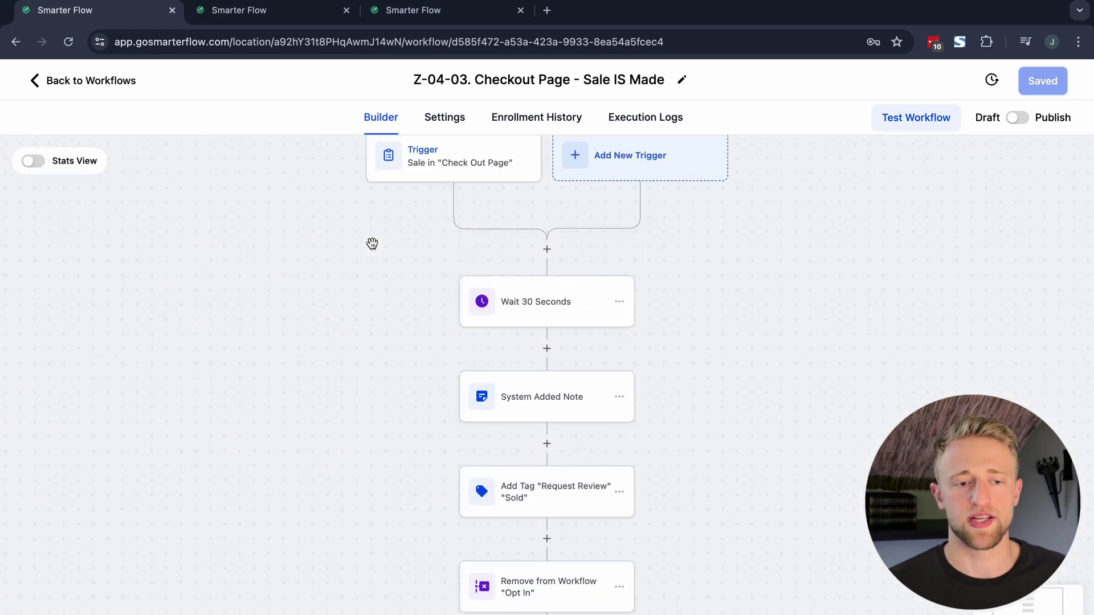
drag(372, 244, 366, 342)
Check the trigger's Sale submission type and Checkout Page filter, then switch to the contact record tab
click(420, 269)
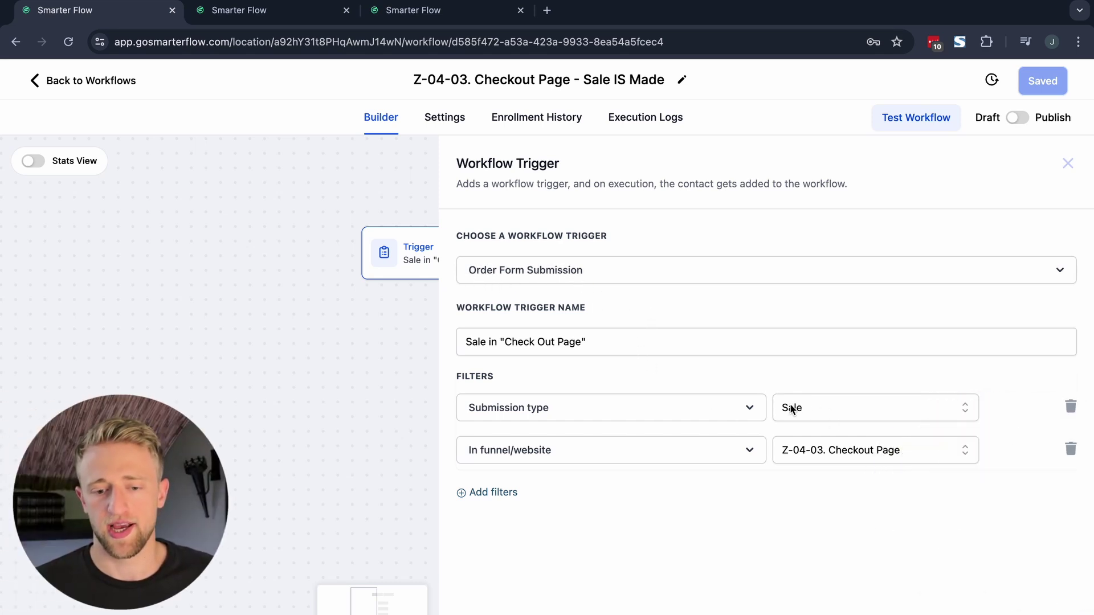
click(855, 405)
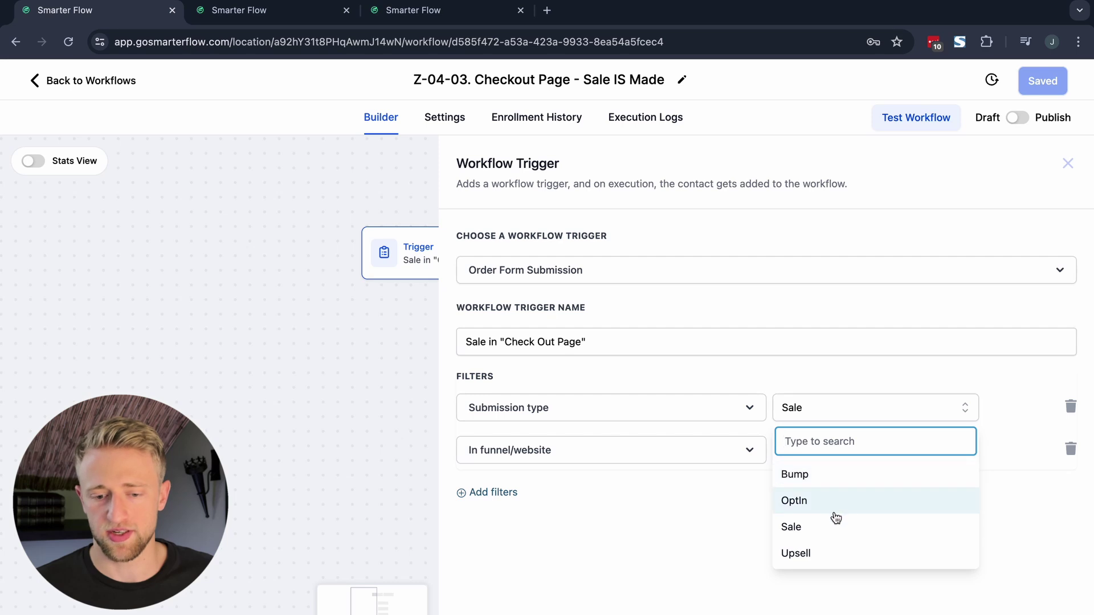
click(722, 502)
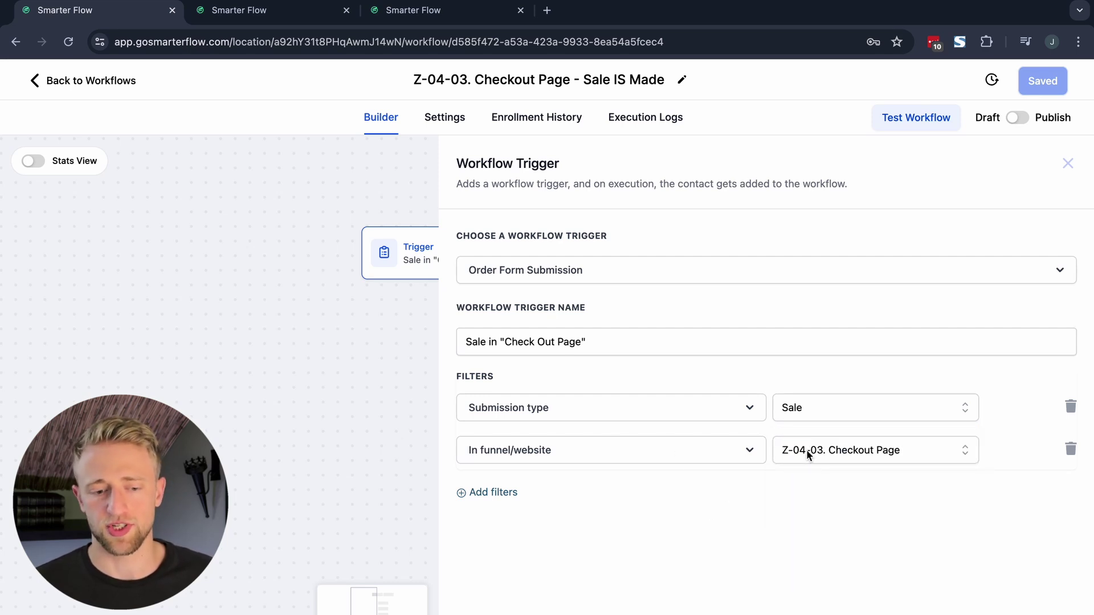
click(403, 12)
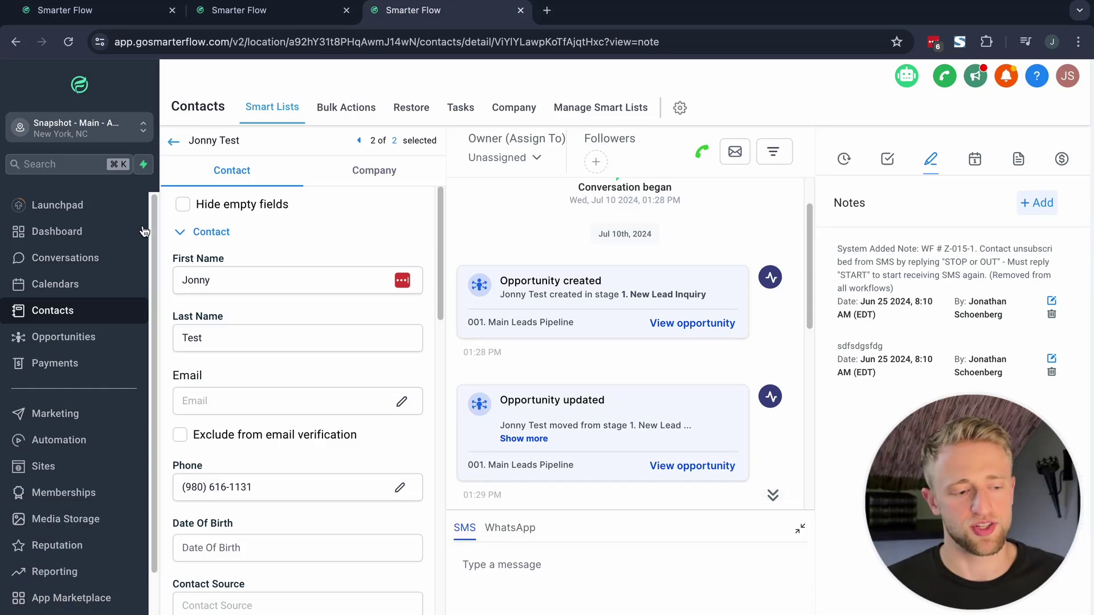
Find the Z-04-03. Checkout Page funnel in the Checkout Page folder and preview it
click(62, 365)
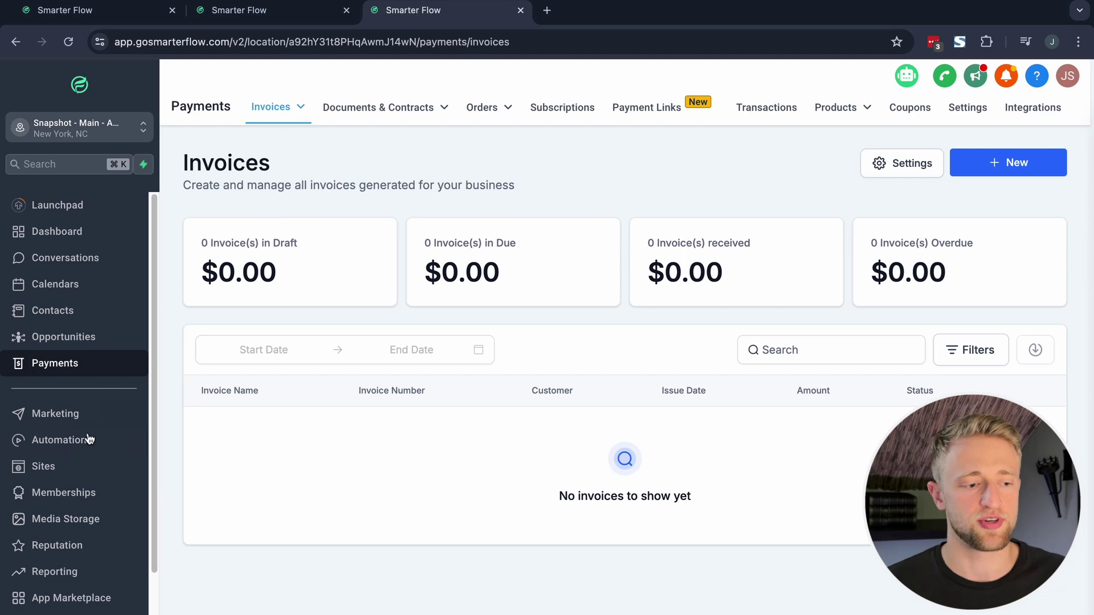
click(43, 467)
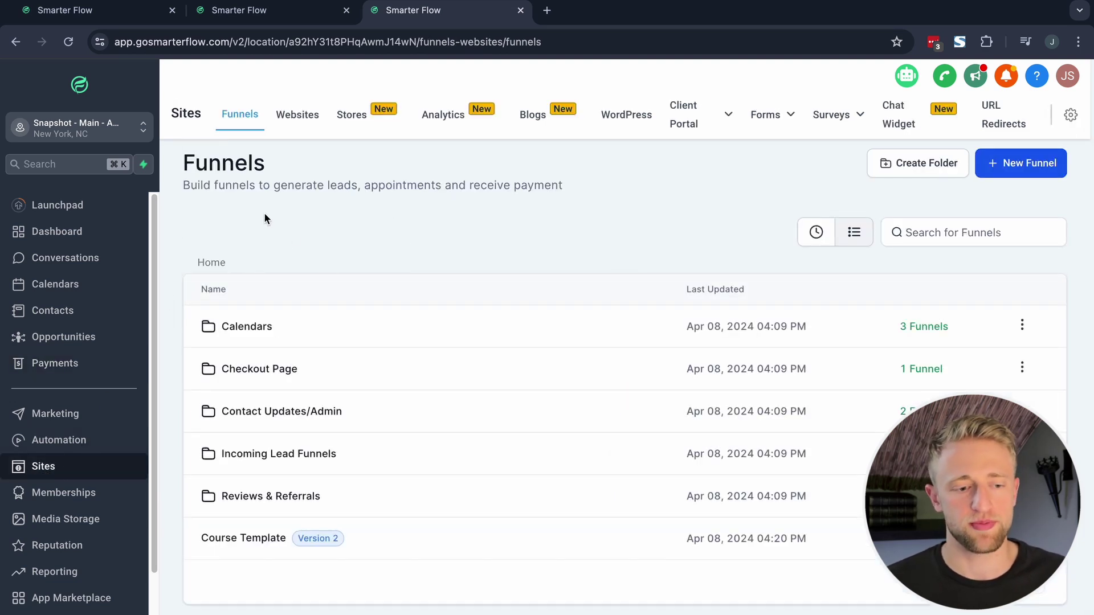
click(260, 371)
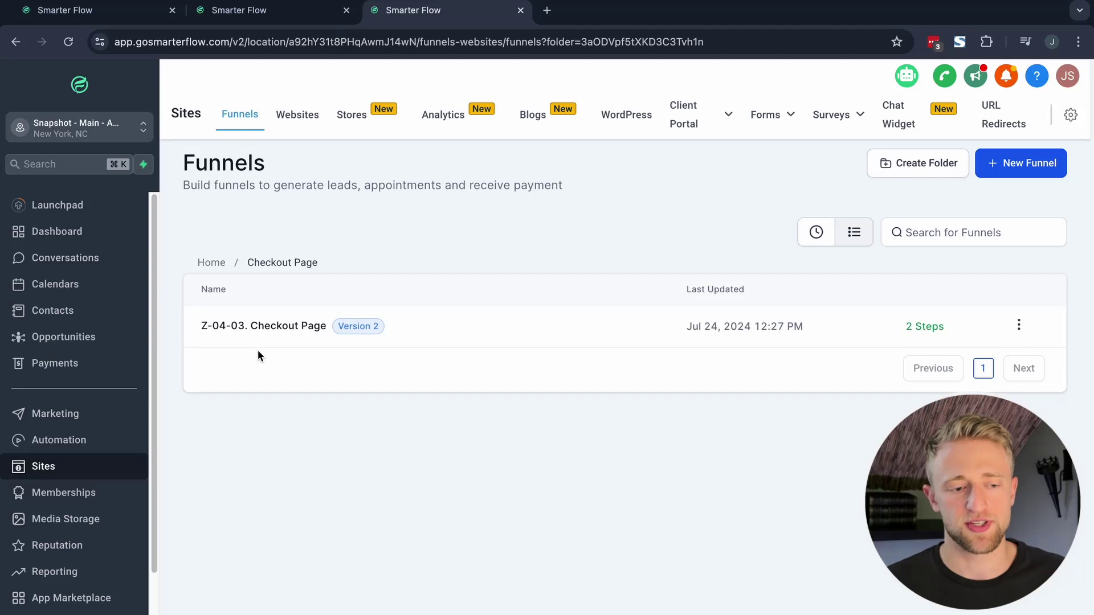
click(263, 327)
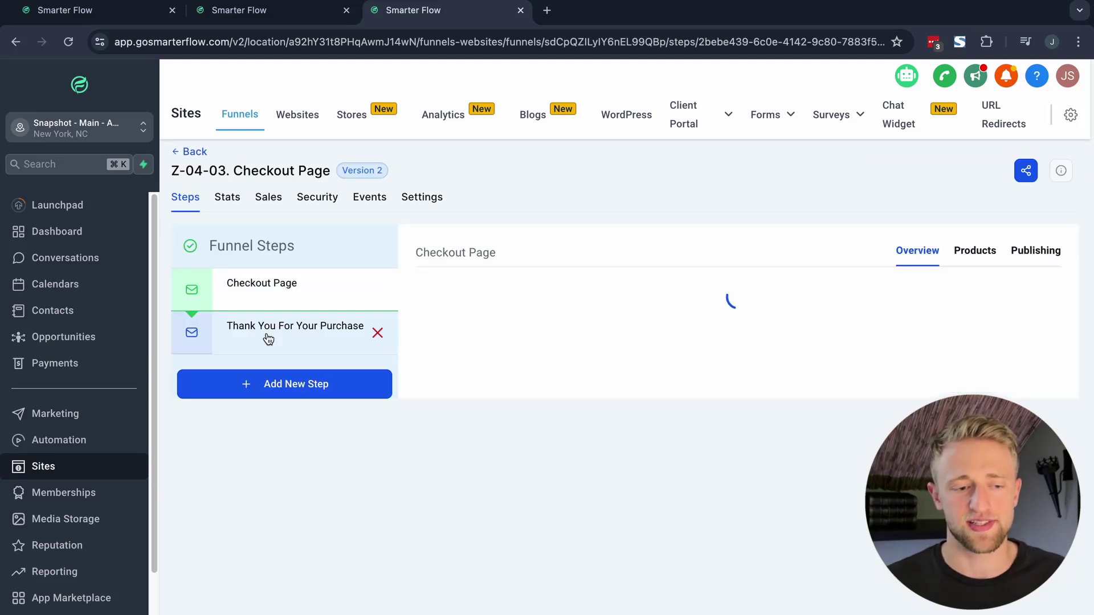
click(555, 540)
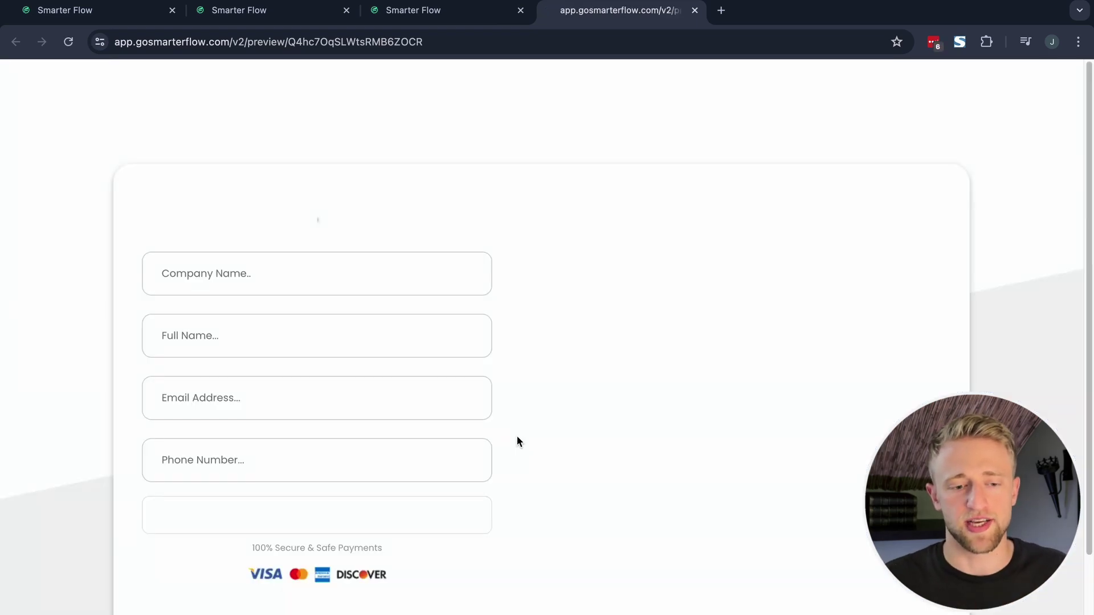
Try the preview's Company Name and Email fields, scroll the form, then return to the workflow tab
click(301, 269)
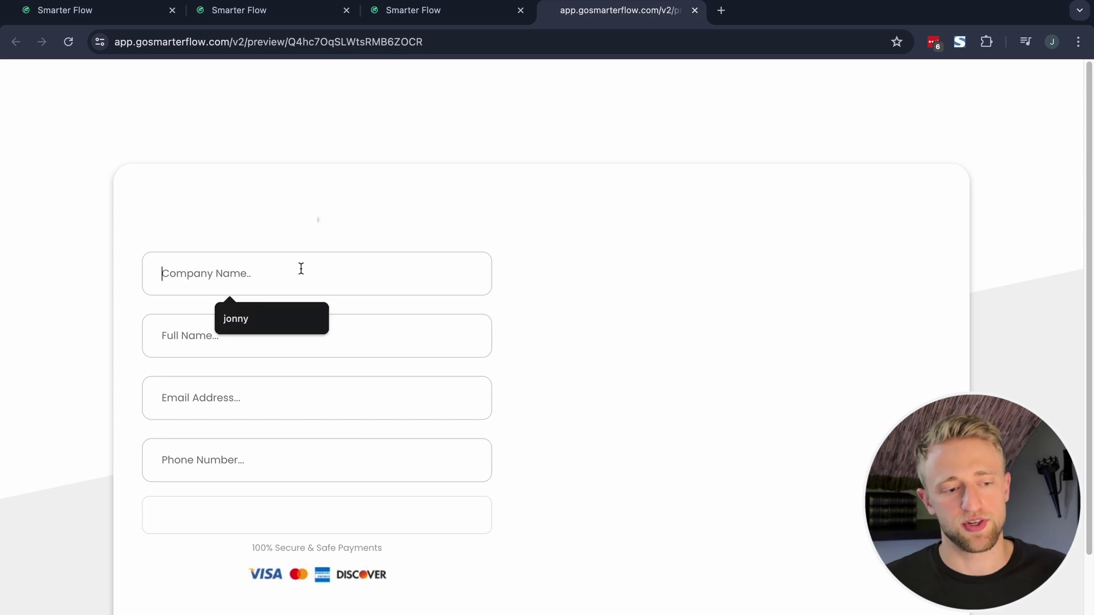
click(431, 402)
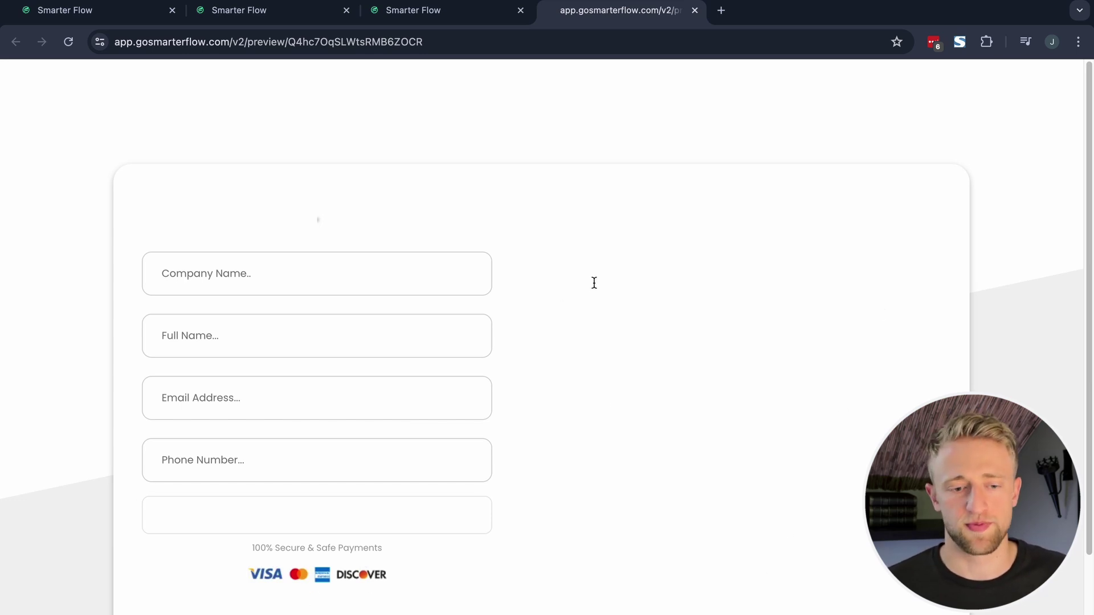
scroll(637, 415, down, 5)
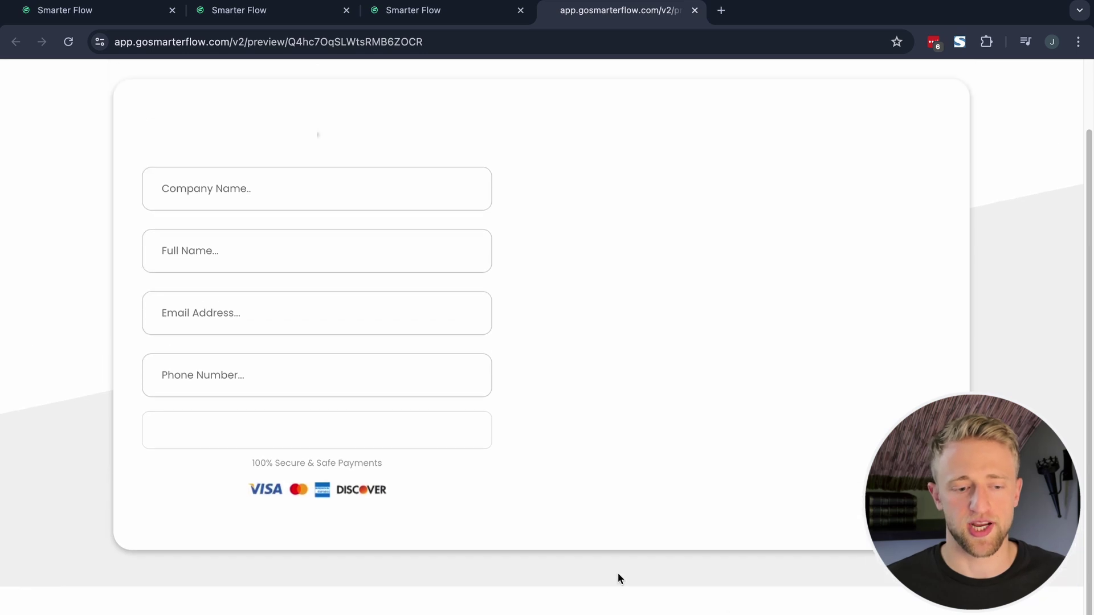
scroll(604, 513, down, 3)
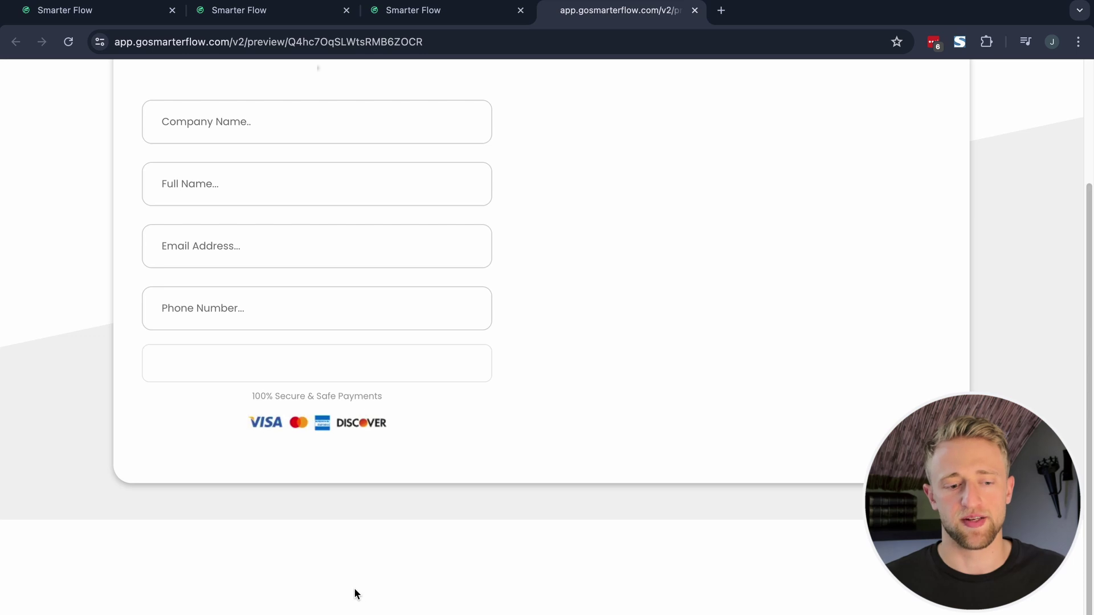
scroll(311, 596, up, 1)
scroll(308, 599, down, 1)
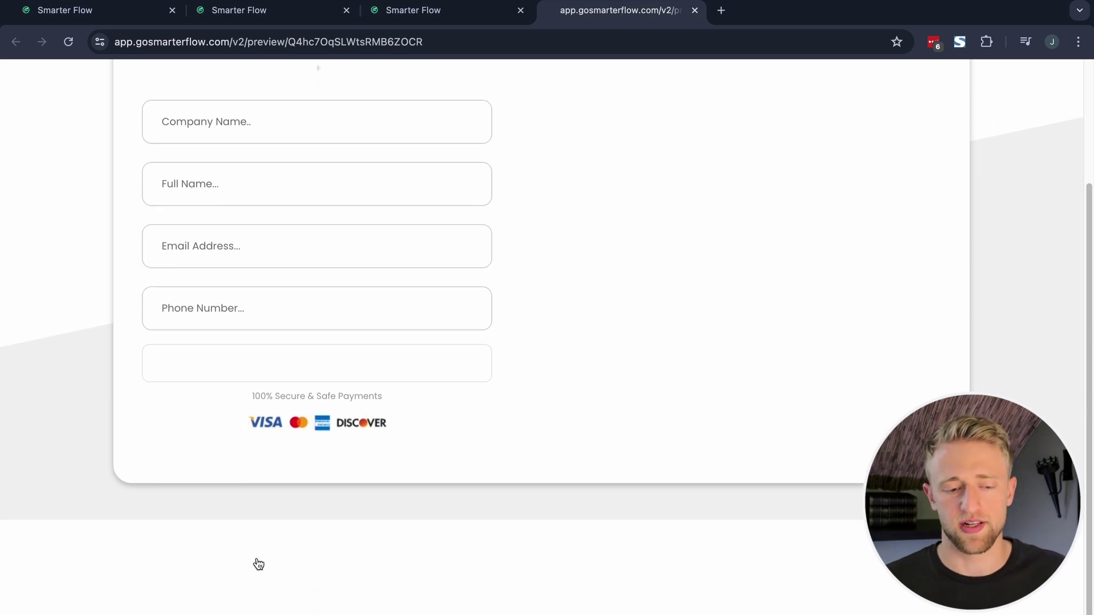
scroll(397, 593, up, 5)
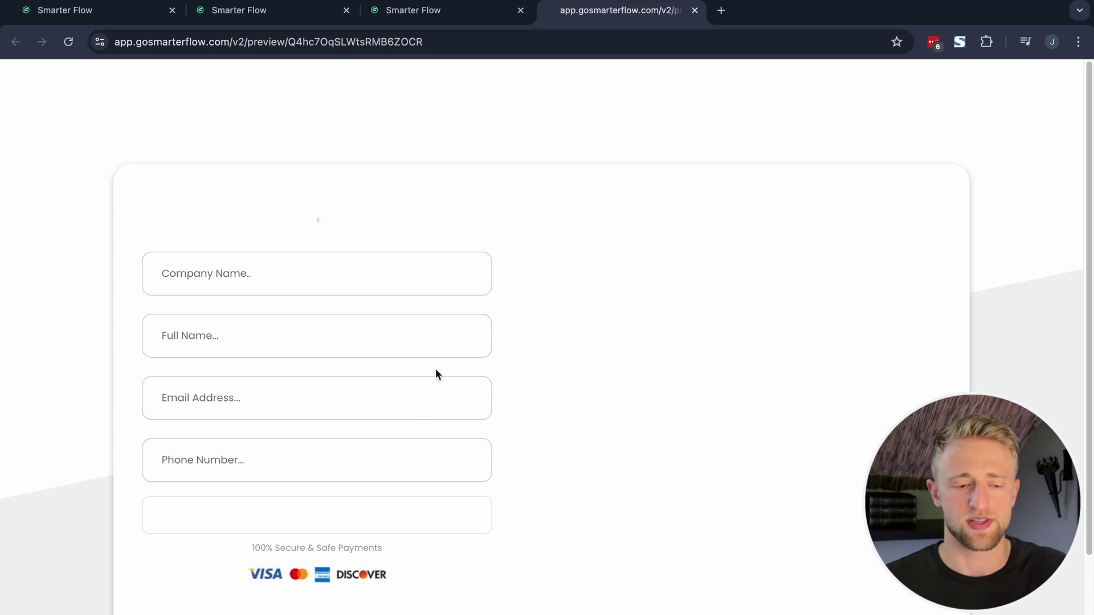
scroll(436, 373, down, 1)
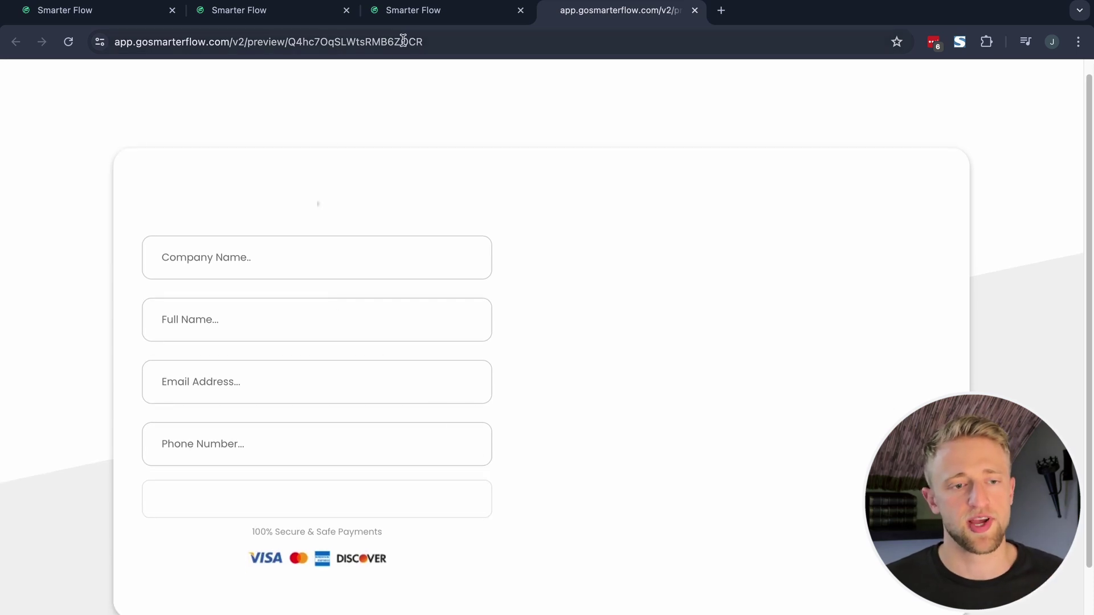
click(100, 15)
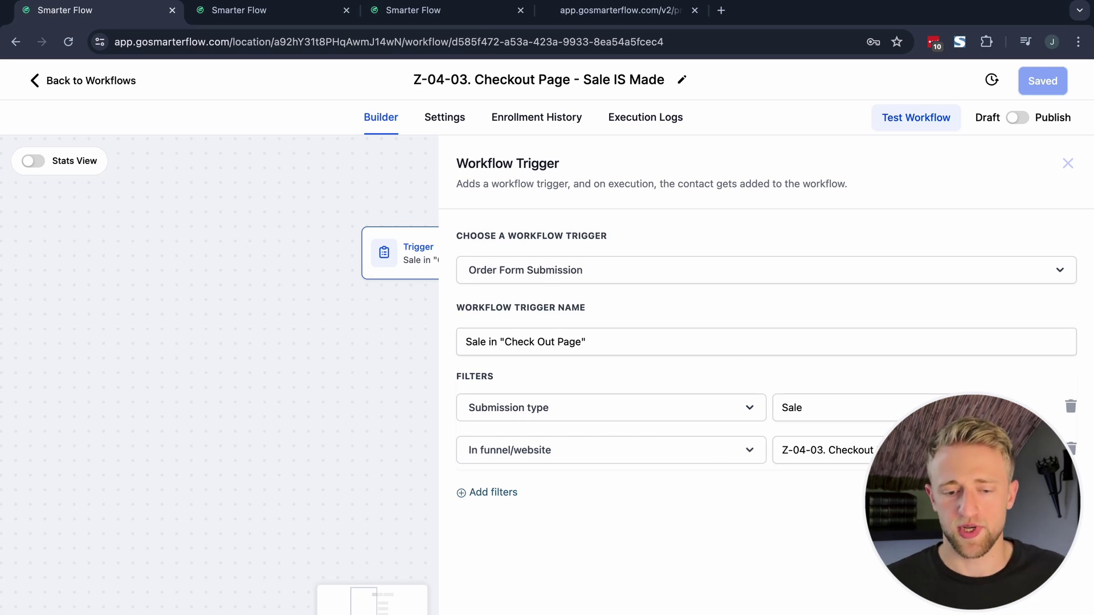
Close the trigger settings and review the System Added Note step's note text
key(Escape)
drag(431, 381, 396, 292)
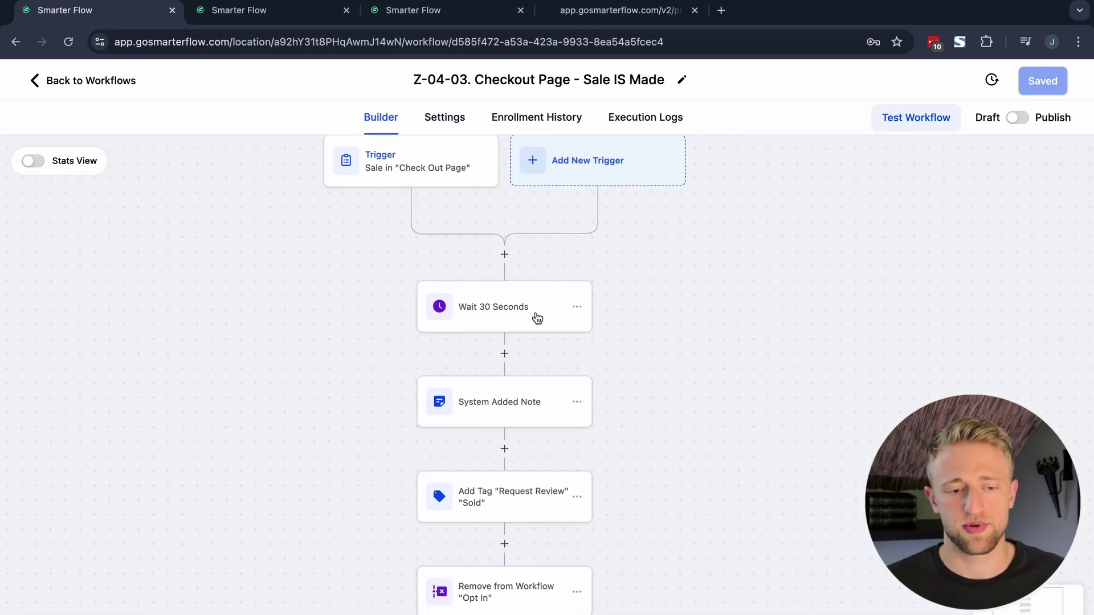
scroll(464, 317, down, 2)
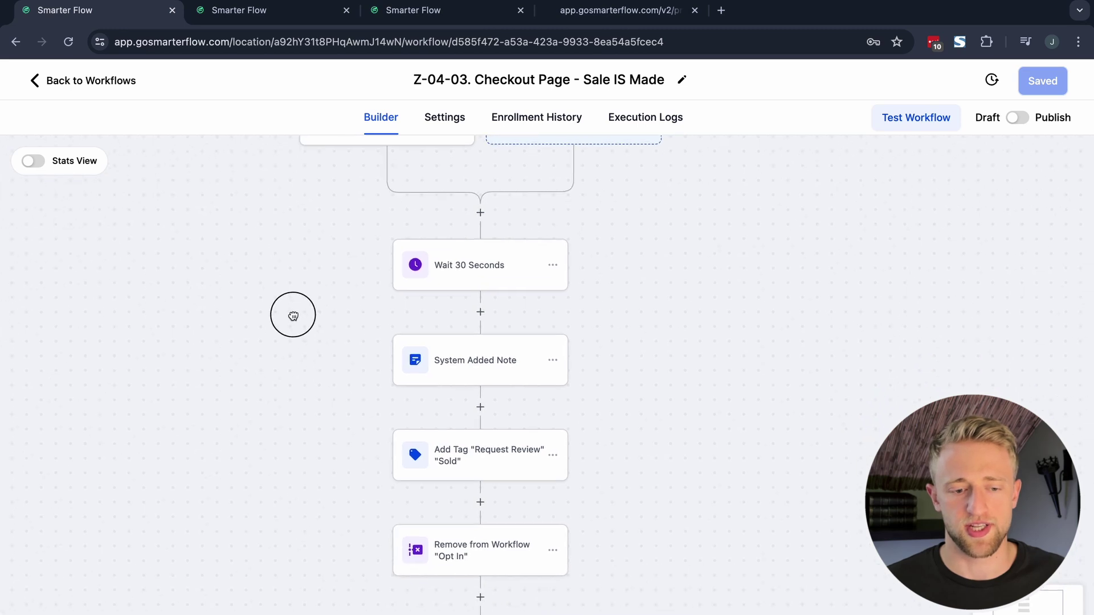
click(450, 361)
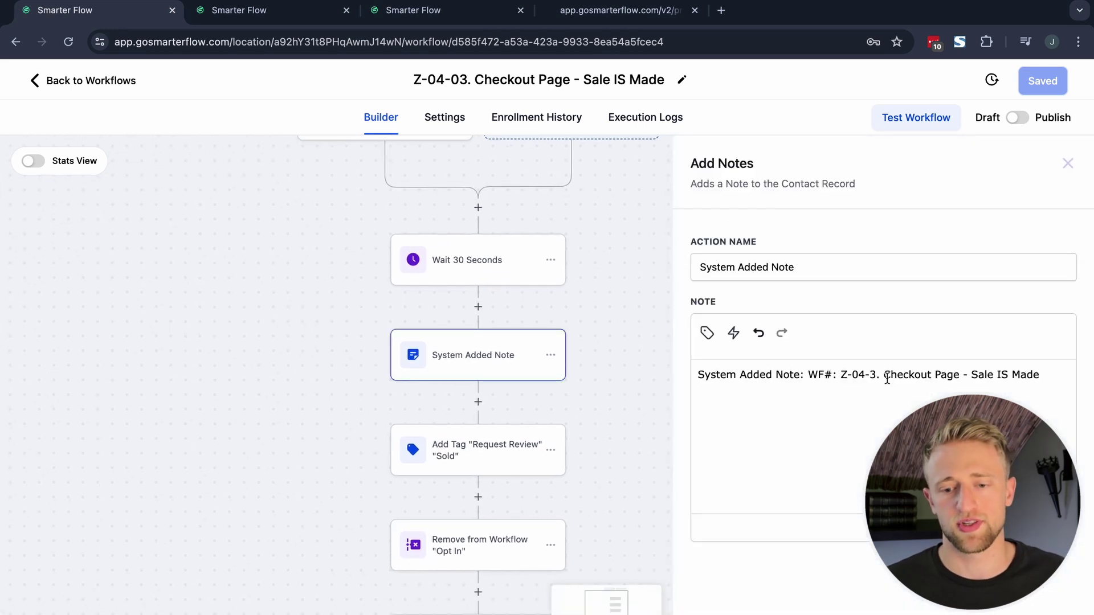
drag(886, 374, 1045, 391)
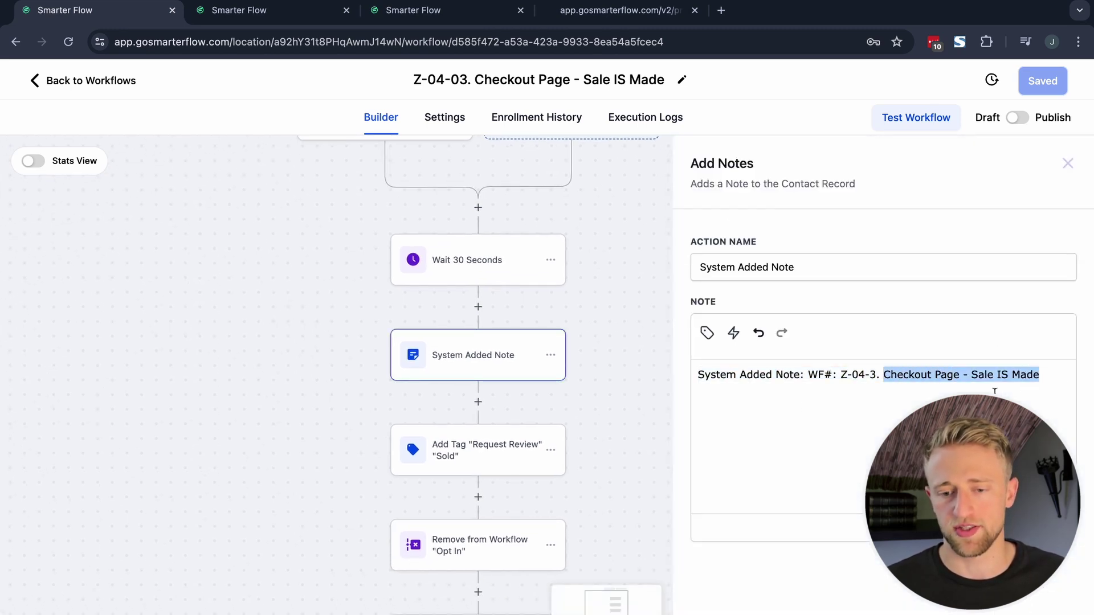
key(Right)
Review the Add Tag step's request review and sold tags, then the Opt In removal step
click(498, 445)
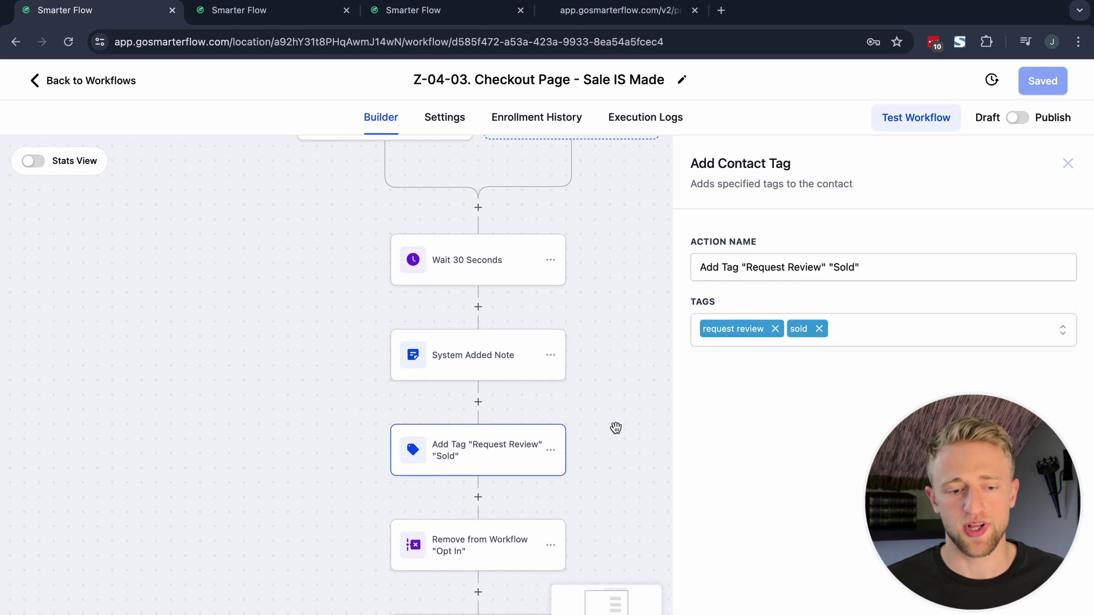
drag(615, 430, 563, 340)
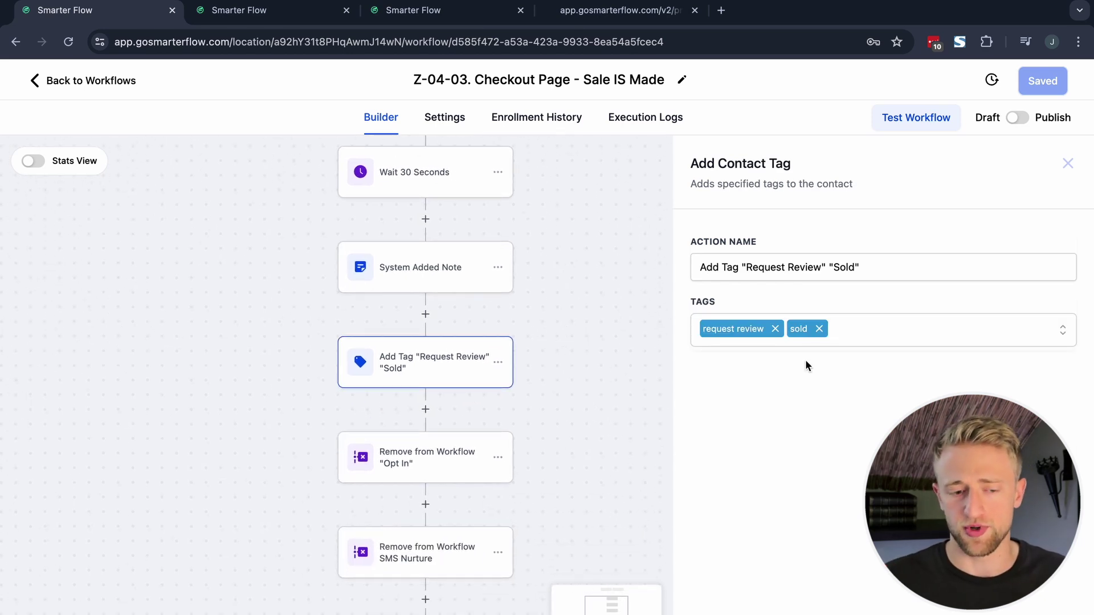
drag(634, 396, 595, 293)
click(394, 360)
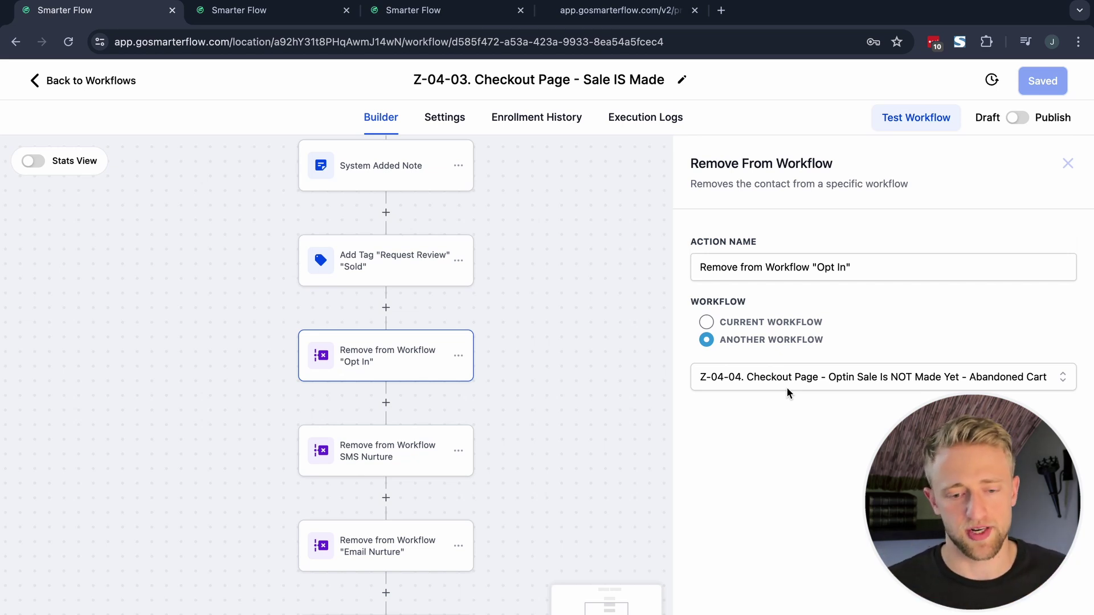
Review the SMS Nurture and Email Nurture removal steps, targeting Z-02-1. Nurture Emails
drag(541, 378, 569, 334)
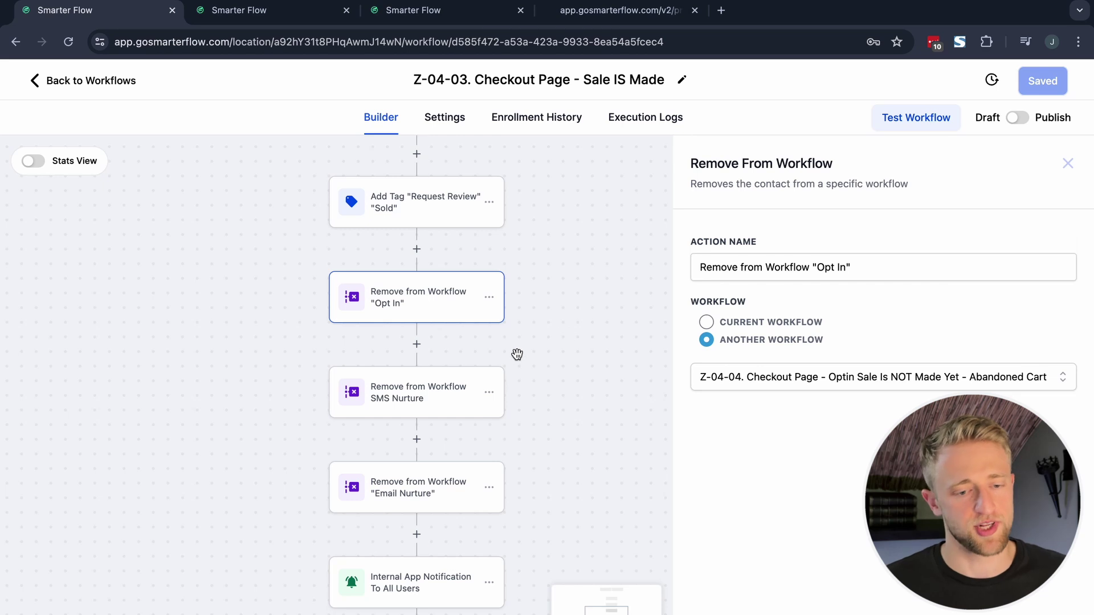
click(425, 389)
drag(579, 444, 570, 368)
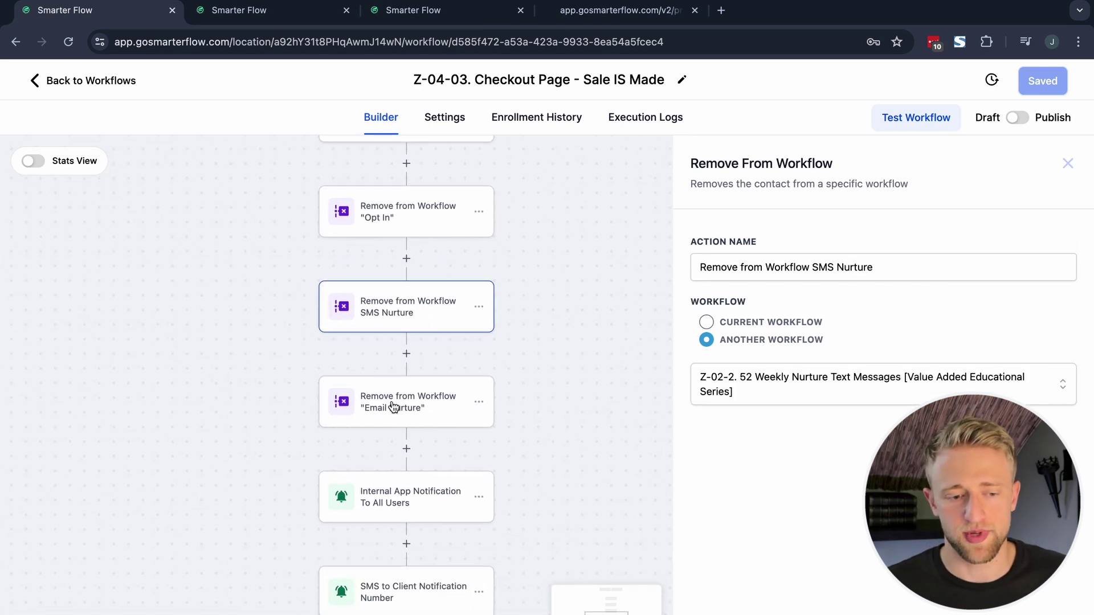
click(419, 409)
drag(574, 429, 572, 268)
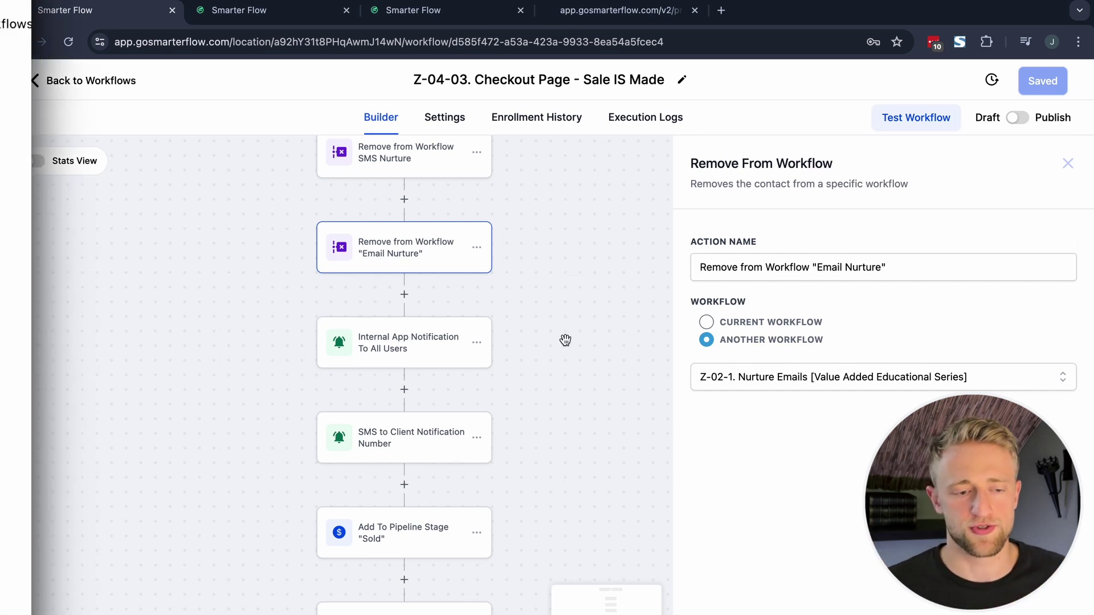
Review the Internal App Notification step's message text
click(433, 342)
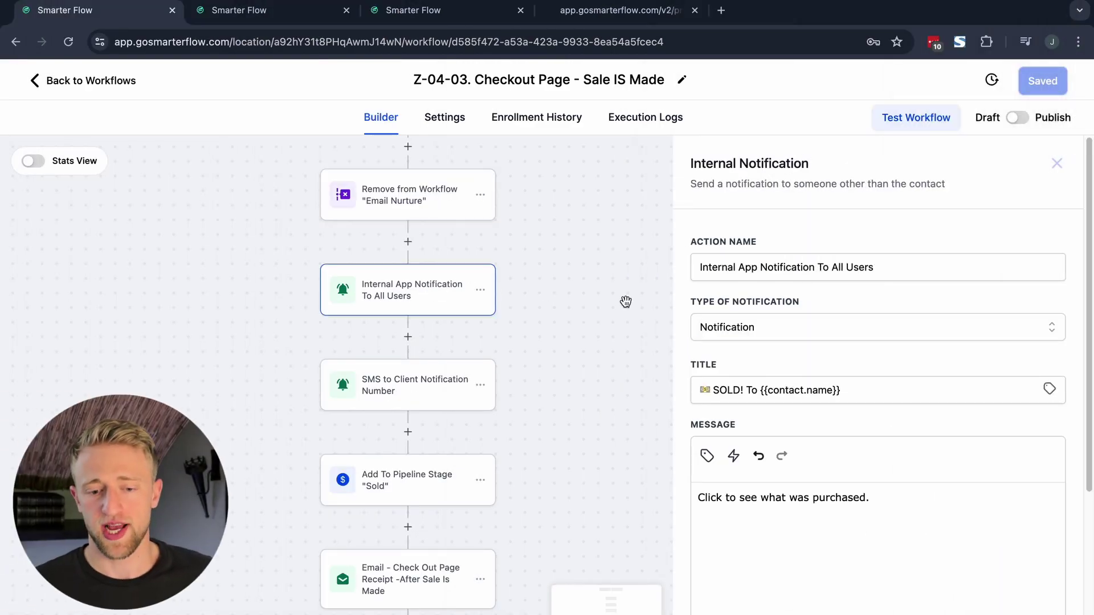
scroll(734, 395, down, 1)
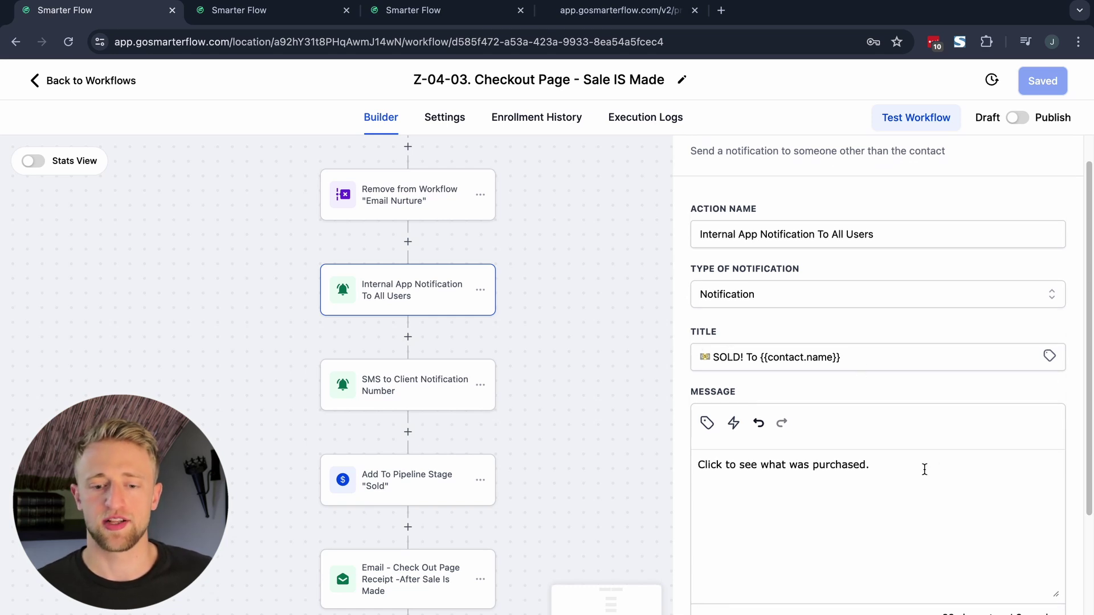
drag(924, 470, 703, 464)
click(901, 466)
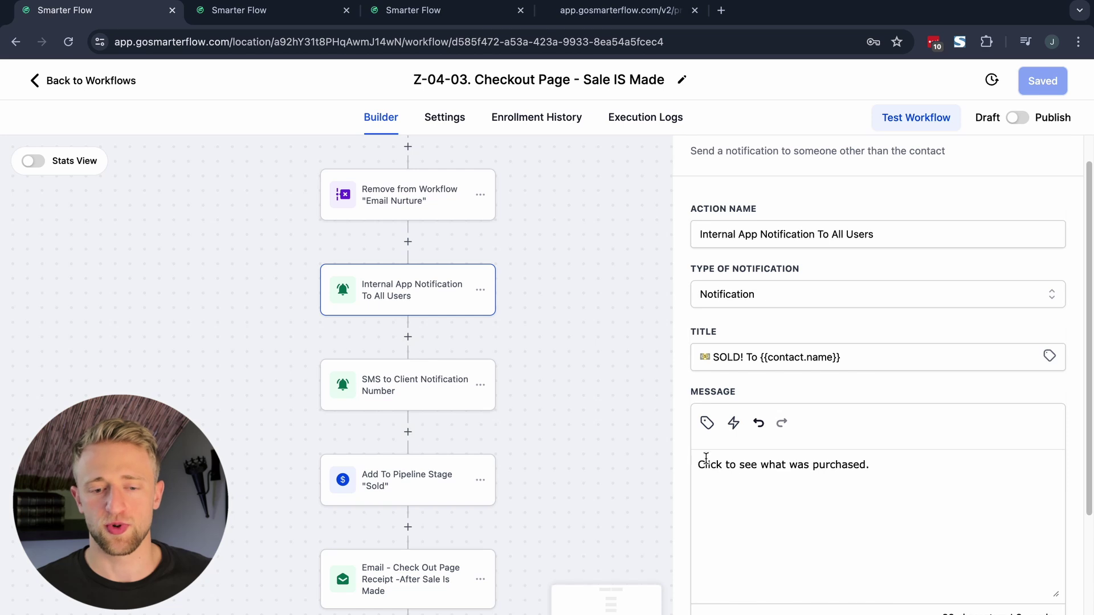
Review the SMS to Client Notification Number step and the Add To Pipeline Stage 'Sold' step
click(419, 400)
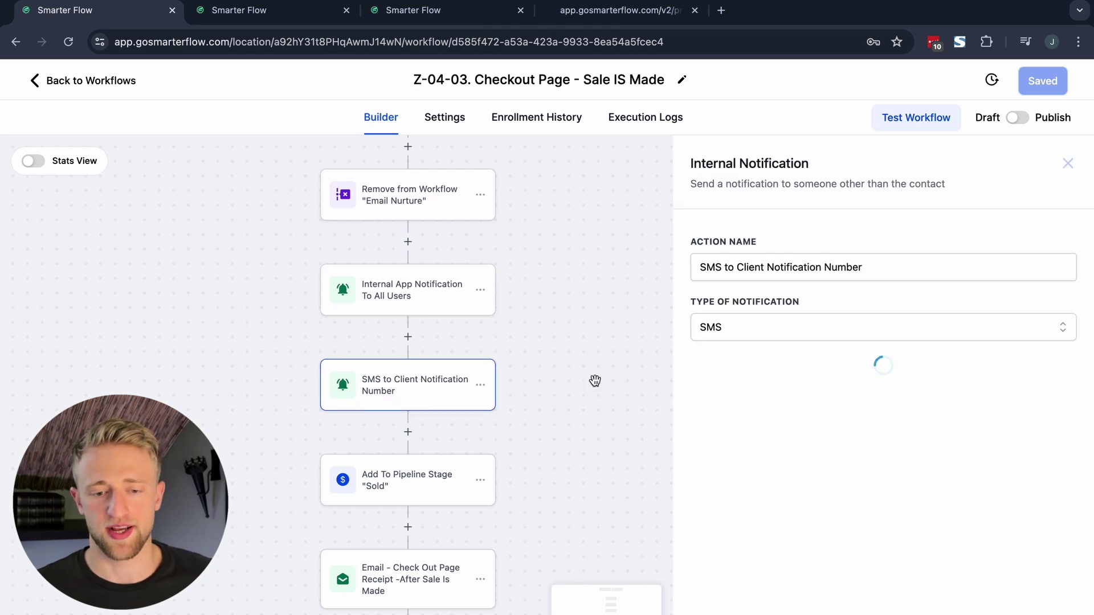
drag(571, 440, 562, 314)
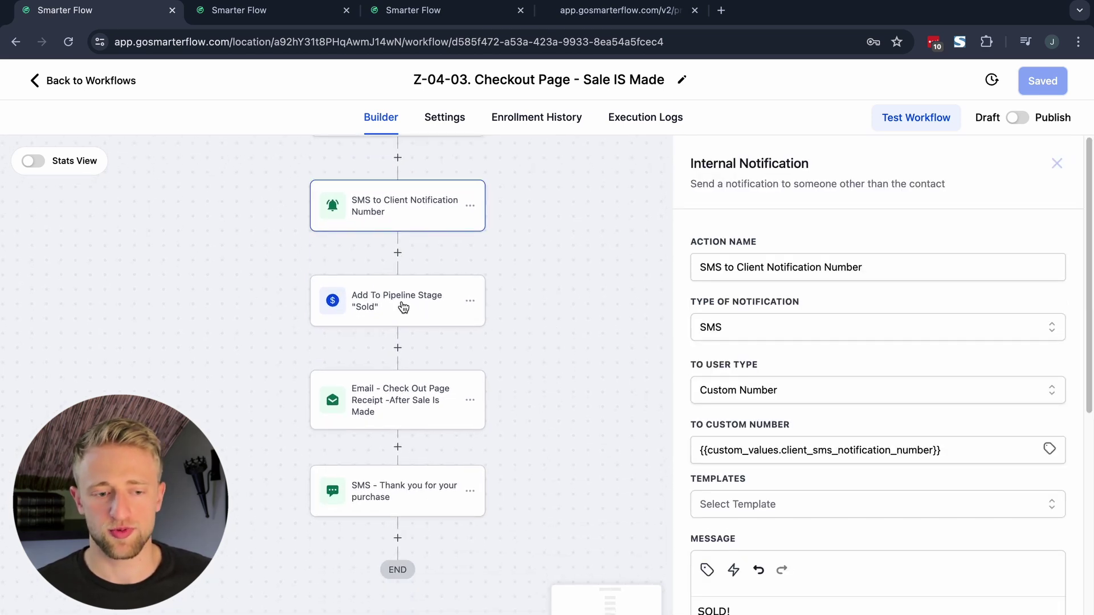
click(404, 307)
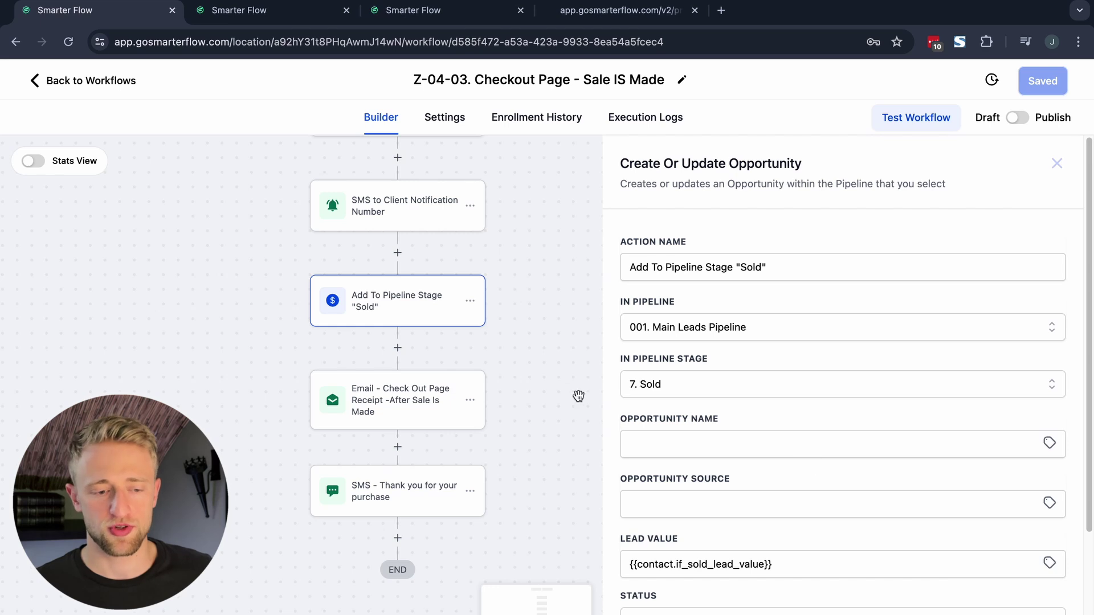
drag(536, 371, 508, 303)
Show the receipt email's Z-04-3. Check Out Page Receipt - After Sale Is Made template preview
click(385, 339)
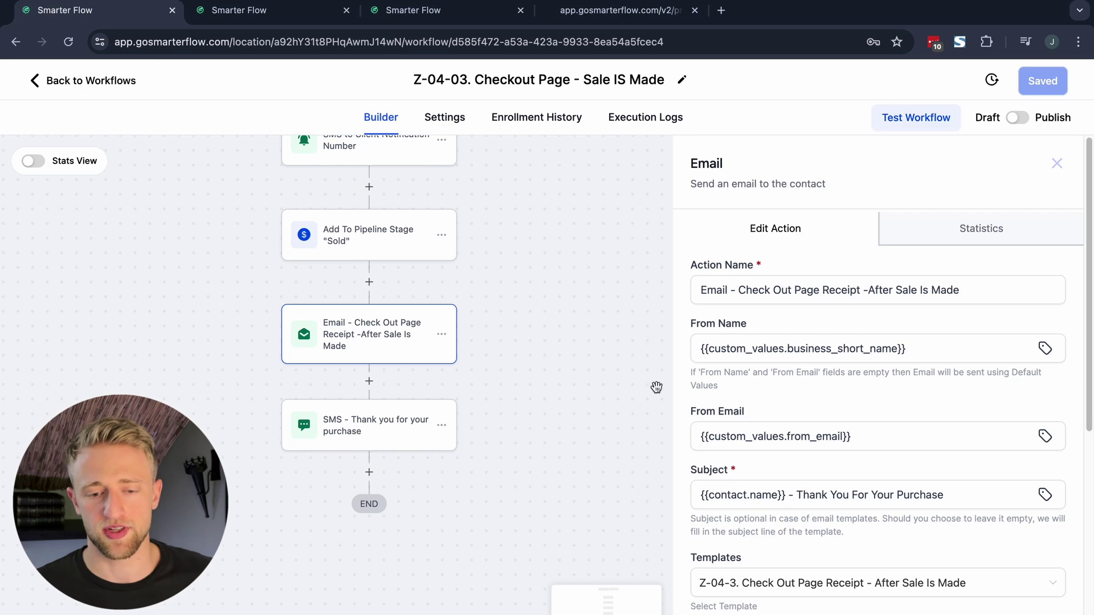
scroll(812, 400, down, 2)
scroll(812, 398, down, 3)
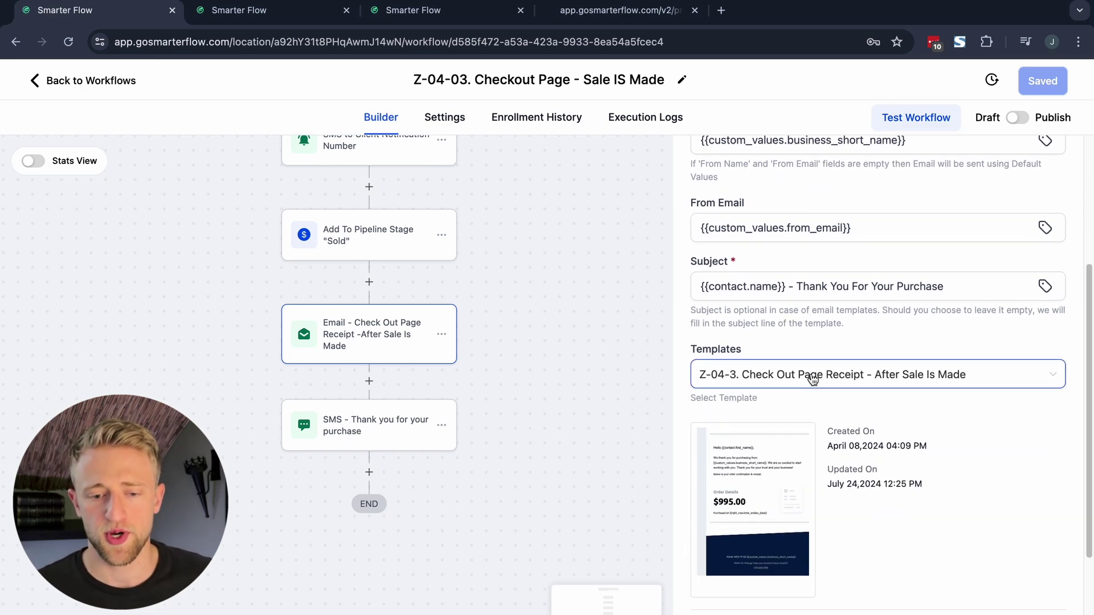
scroll(813, 379, up, 2)
scroll(812, 379, up, 2)
scroll(813, 393, down, 5)
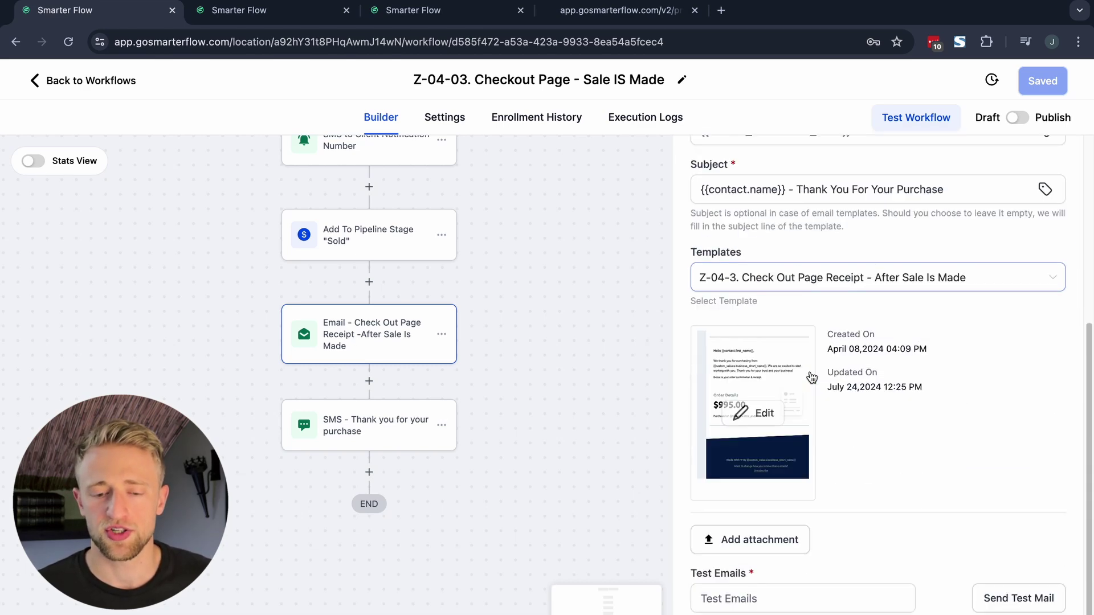
mouse_move(813, 398)
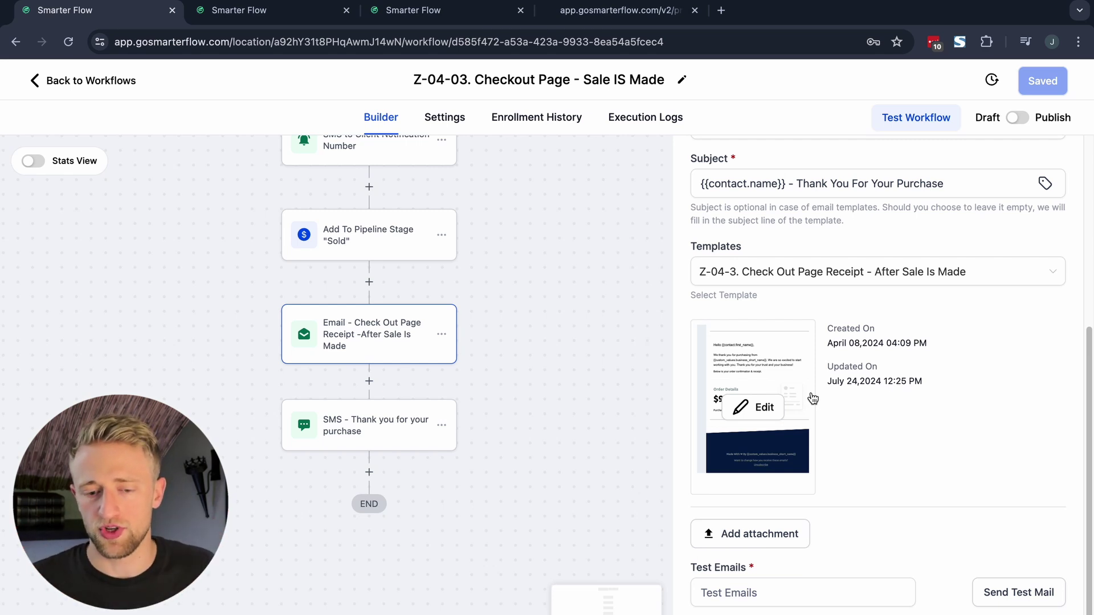
Browse the receipt template's greeting, $995.00 Order Details and business-name footer in the email editor
click(756, 405)
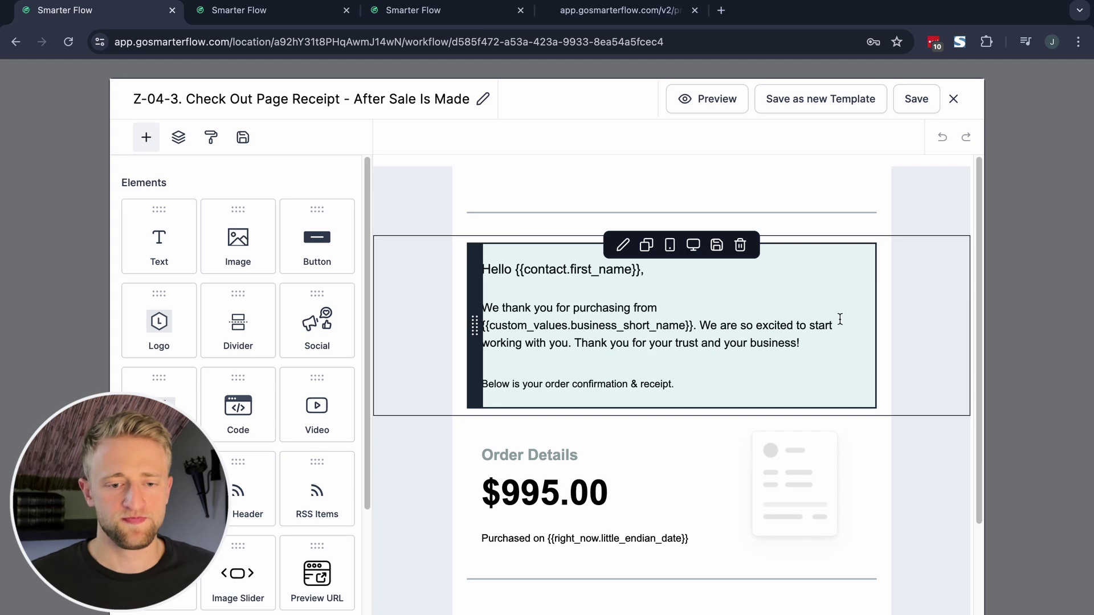
scroll(938, 325, down, 3)
scroll(929, 351, down, 2)
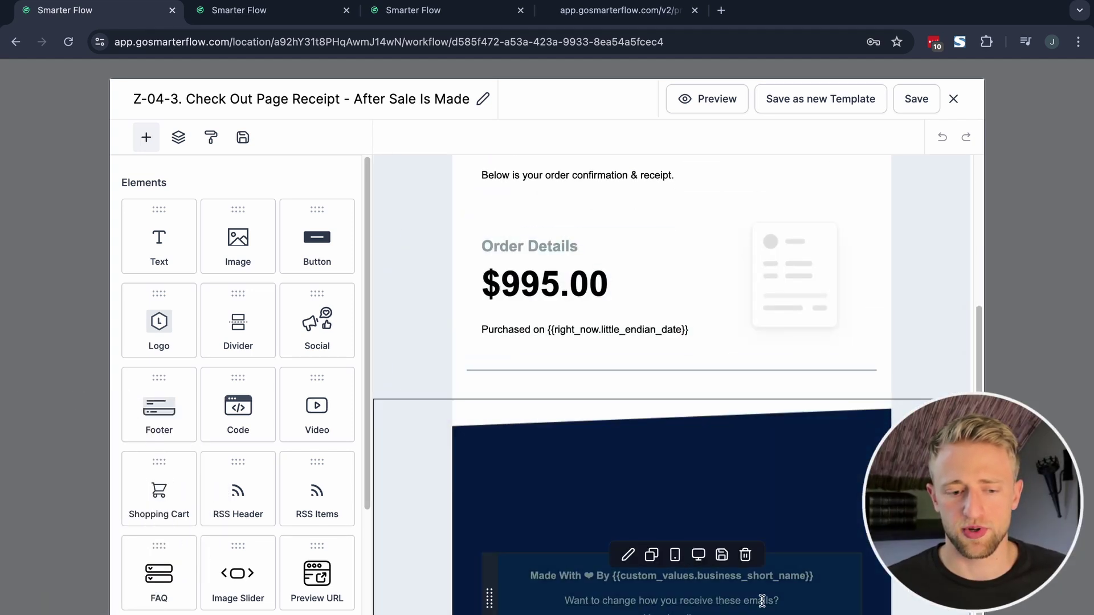
scroll(936, 353, up, 5)
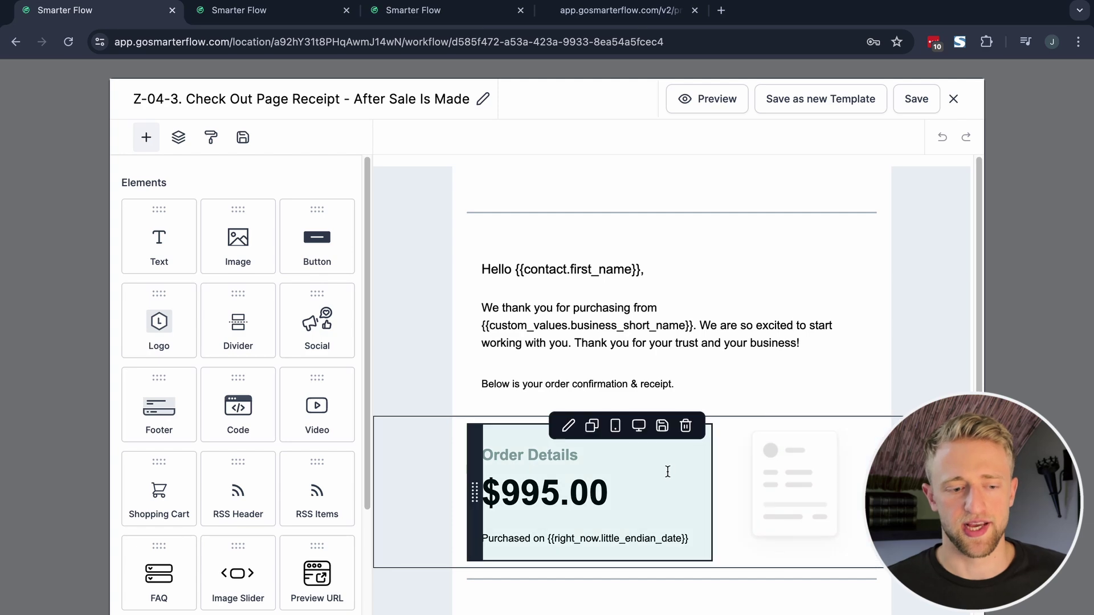
scroll(798, 466, down, 4)
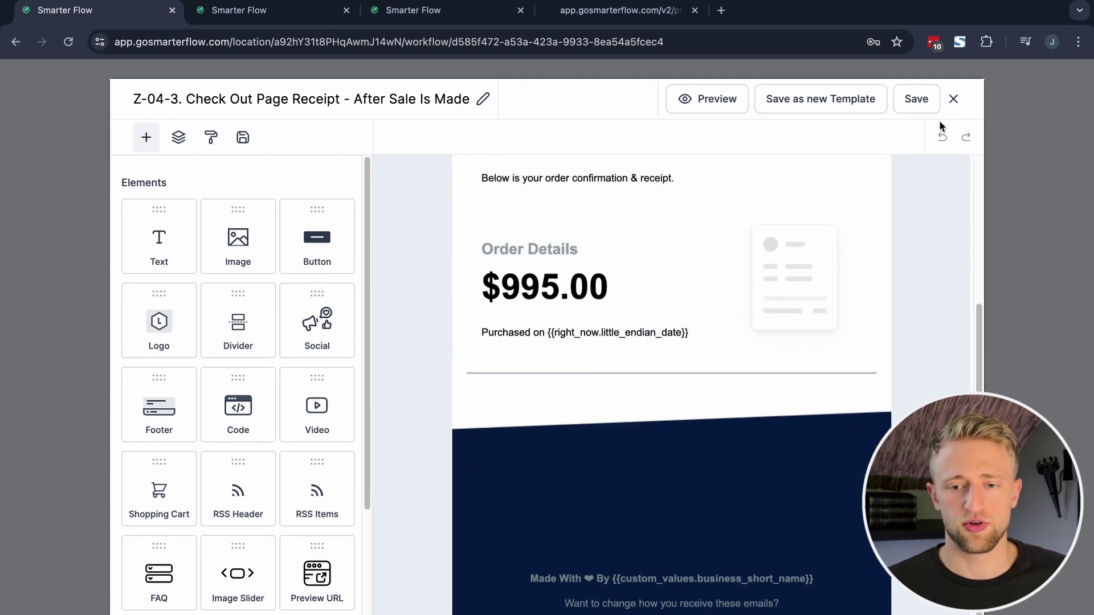
Close the email editor and view the SMS - Thank you for your purchase step
click(953, 99)
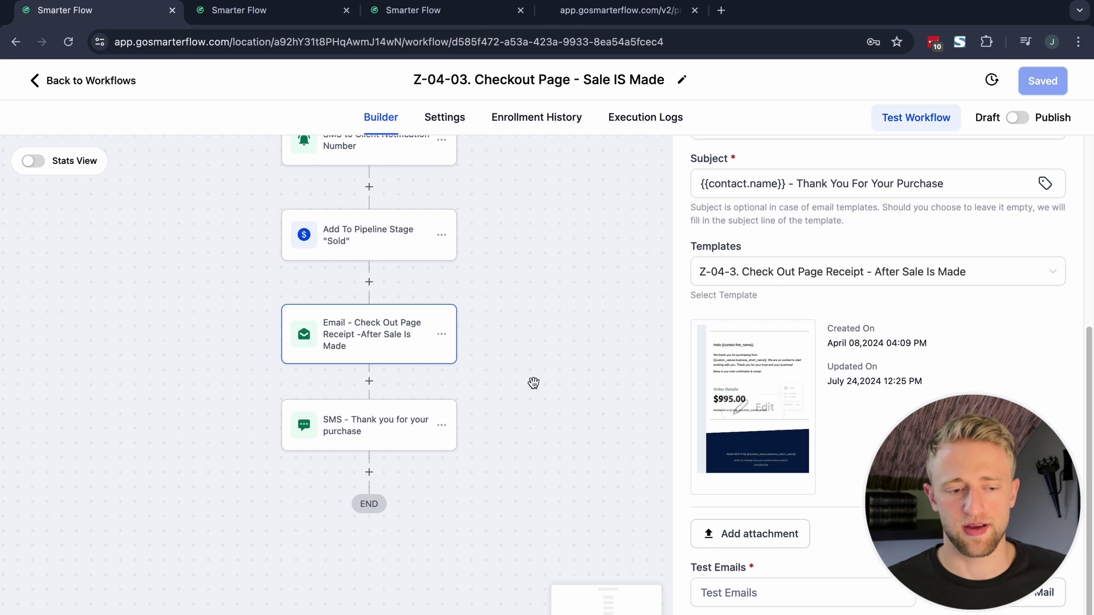
scroll(803, 399, up, 3)
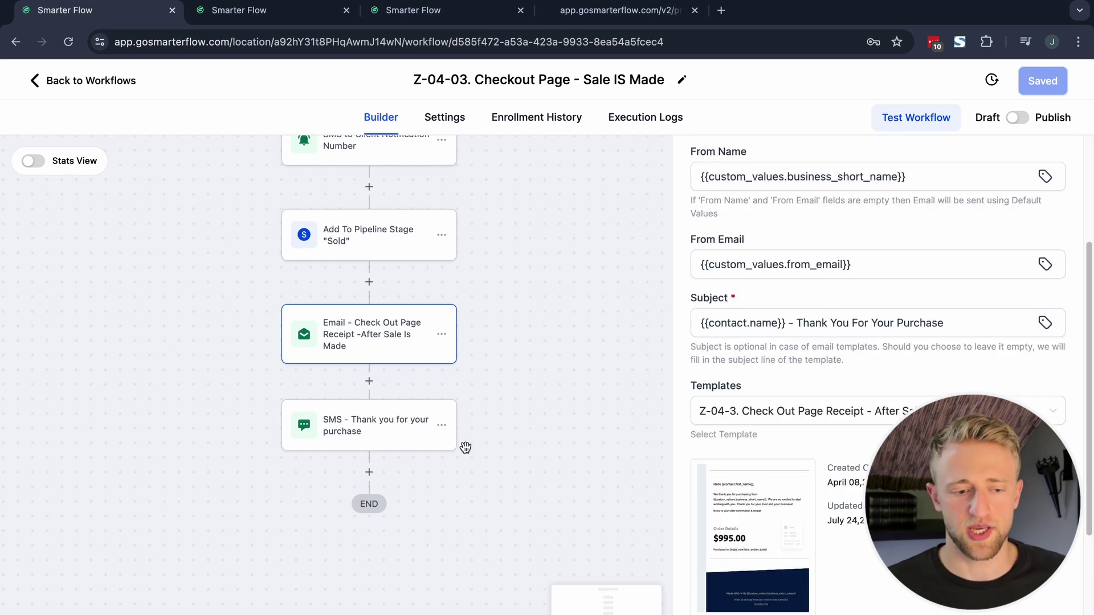
click(377, 430)
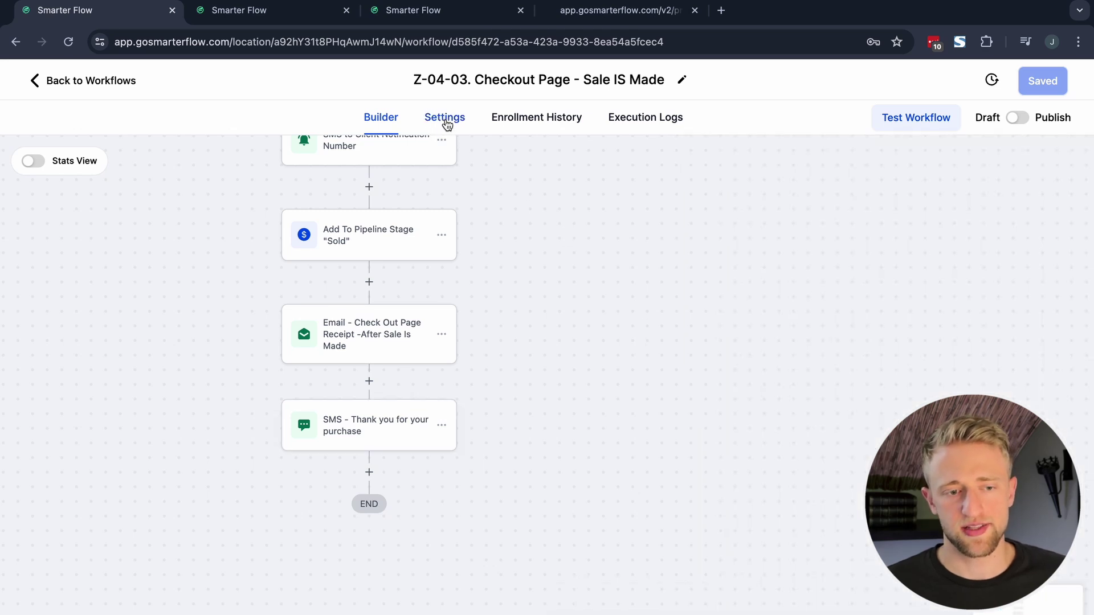
Check the workflow's Settings page, then return to the Z-04. Invoicing & Checkout Pages workflow list
click(447, 117)
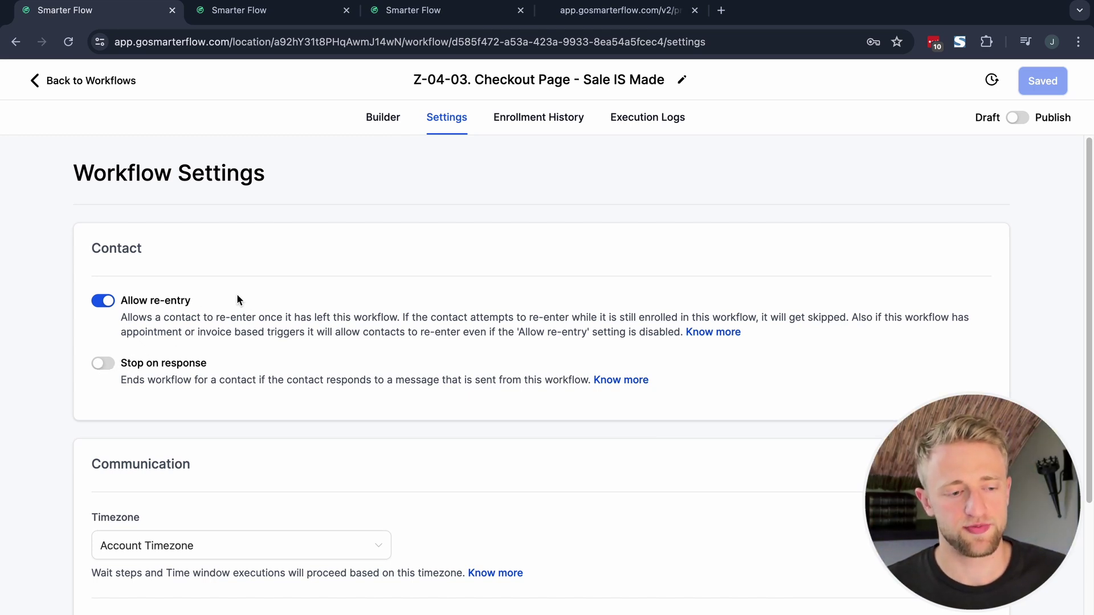
click(376, 127)
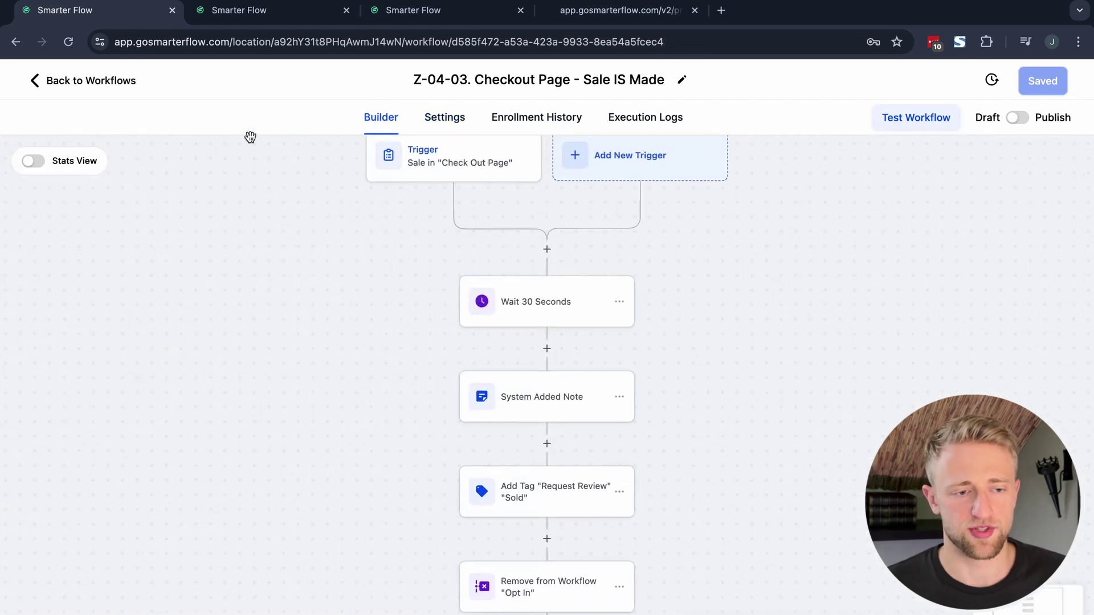
click(109, 93)
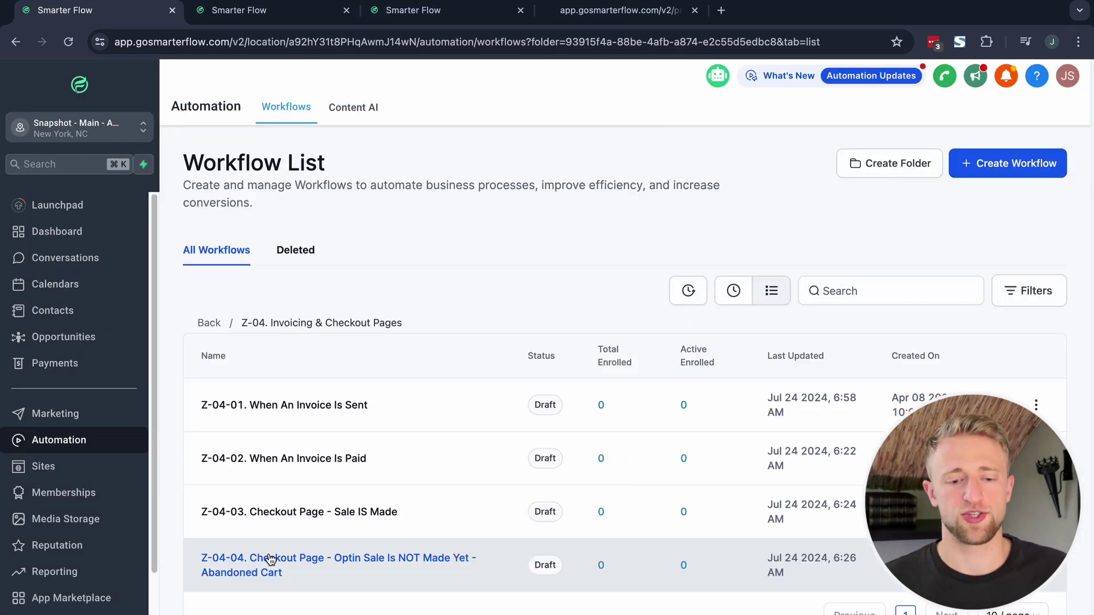
Inspect the Z-04-04 Abandoned Cart workflow's Order Form Submission trigger and its OptIn filter
click(265, 561)
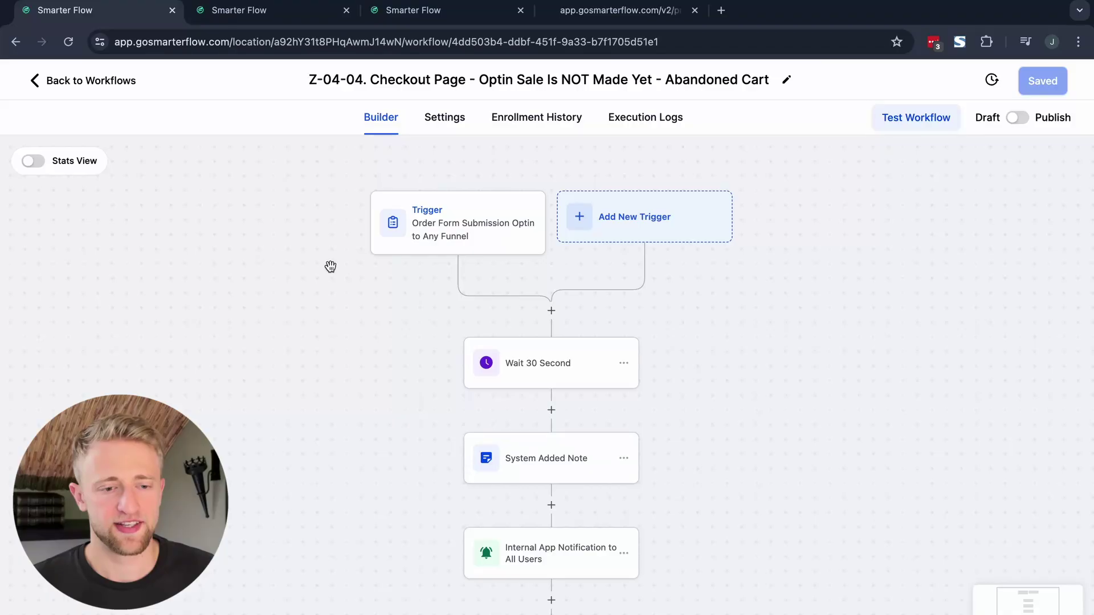
click(449, 229)
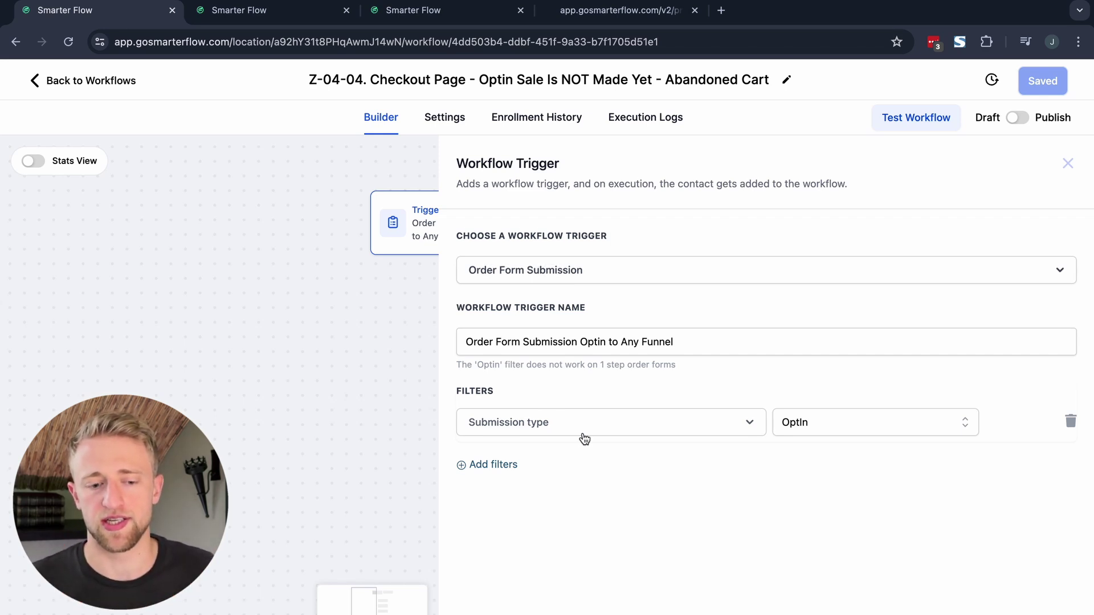
click(836, 421)
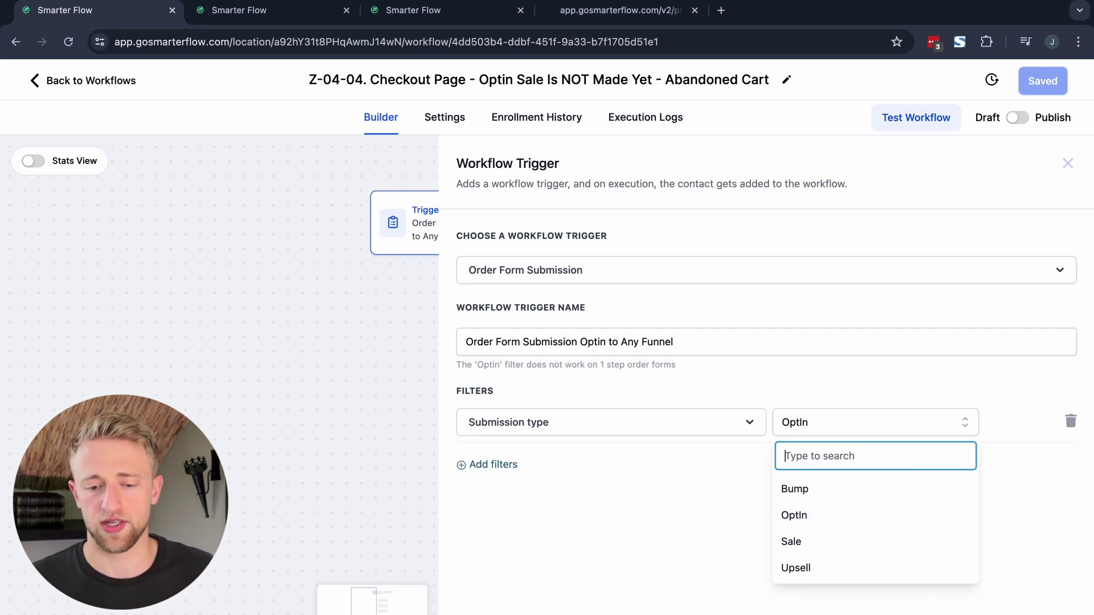
key(Escape)
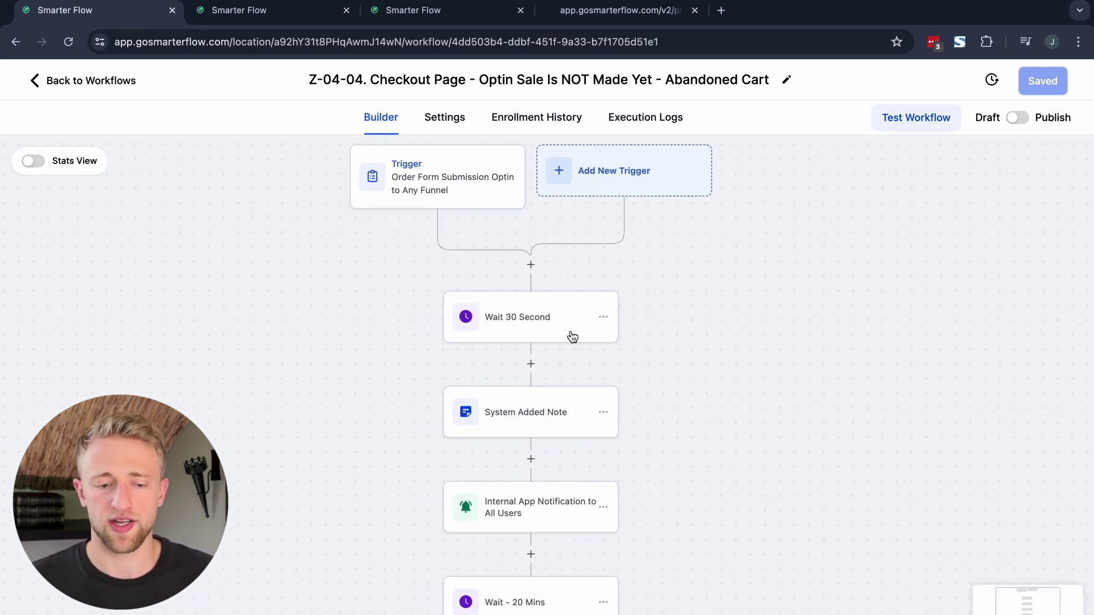
click(539, 349)
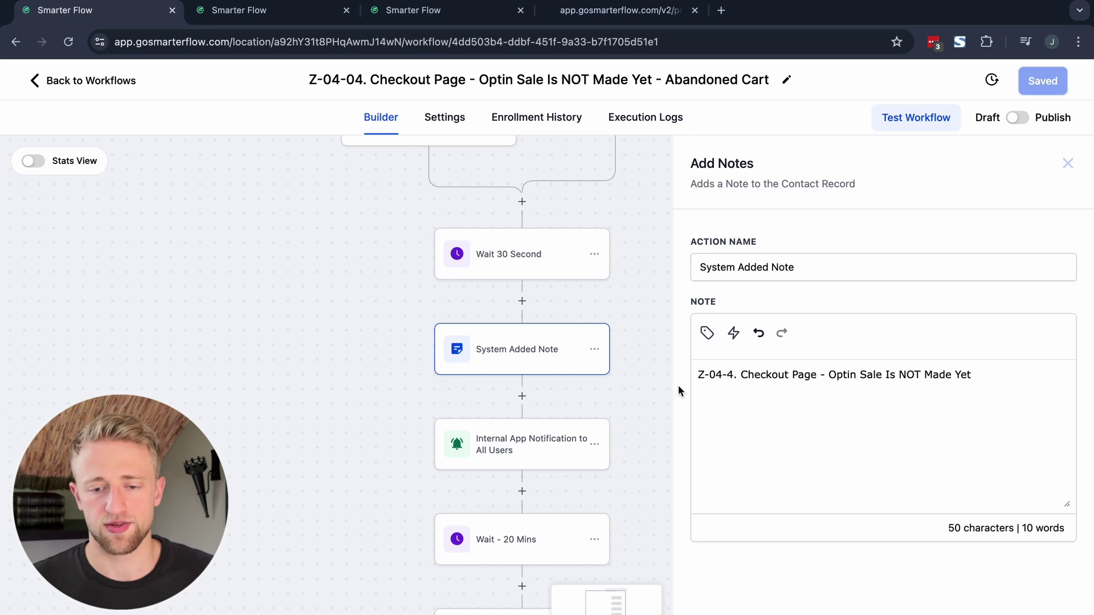
drag(625, 405, 608, 371)
drag(598, 410, 590, 388)
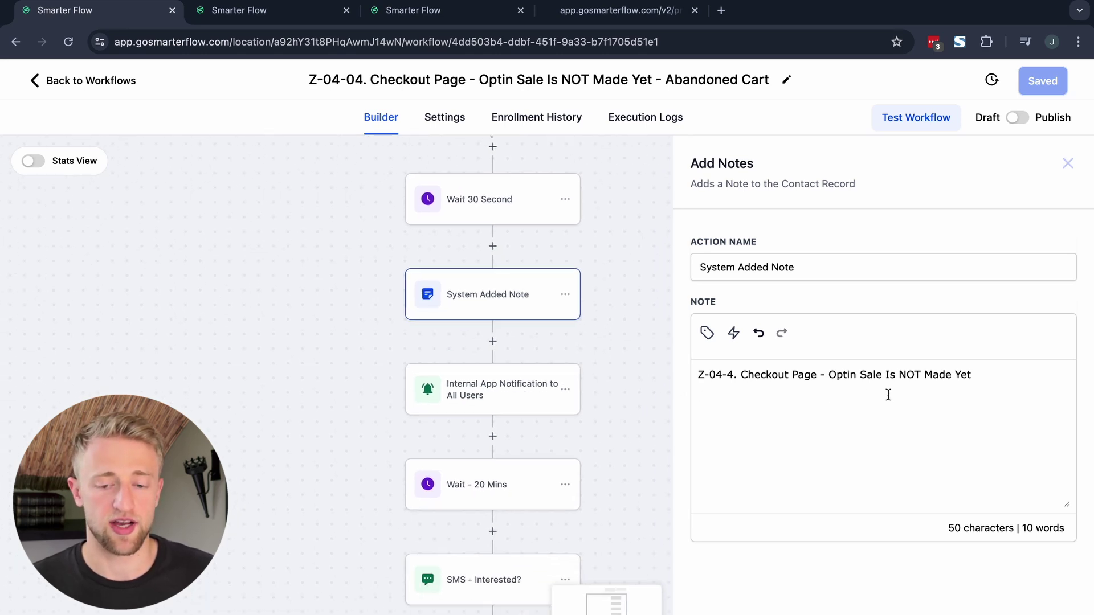
click(483, 397)
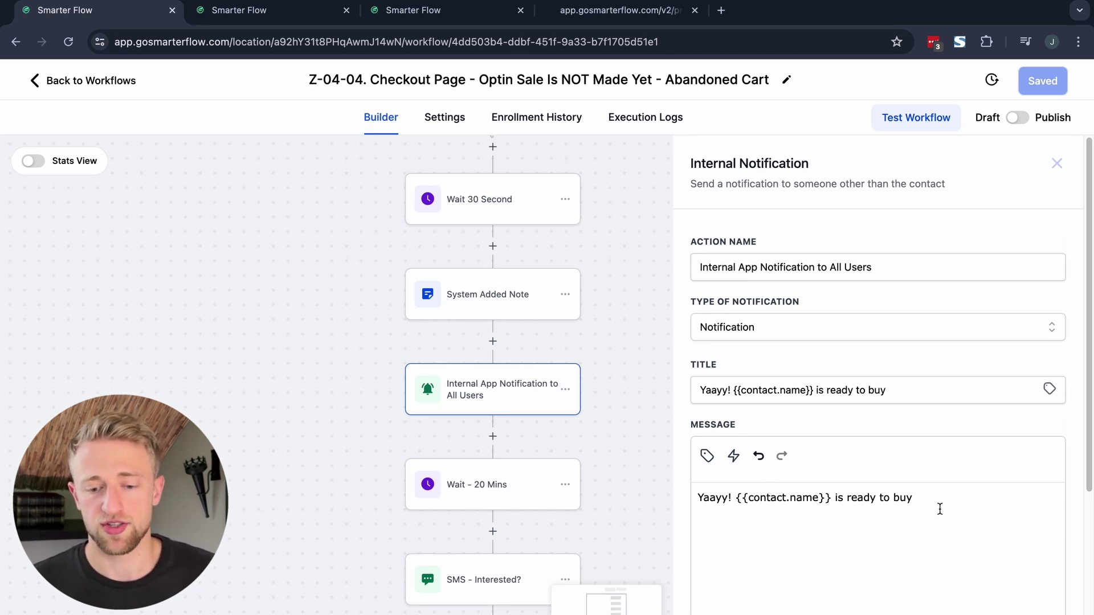
drag(940, 506, 697, 502)
click(853, 540)
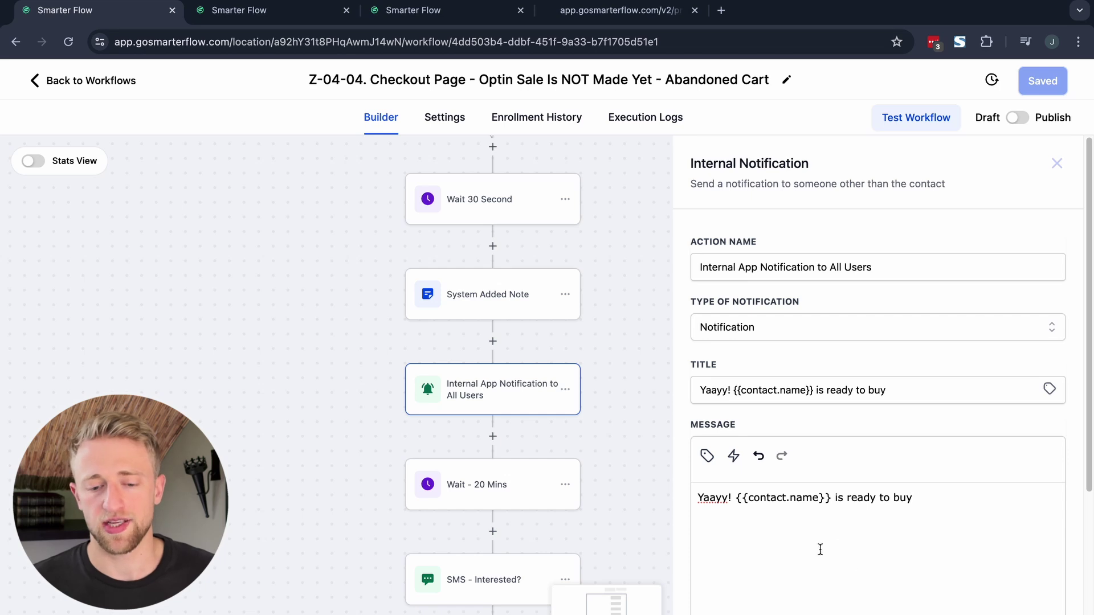
key(Escape)
scroll(630, 379, down, 2)
click(491, 388)
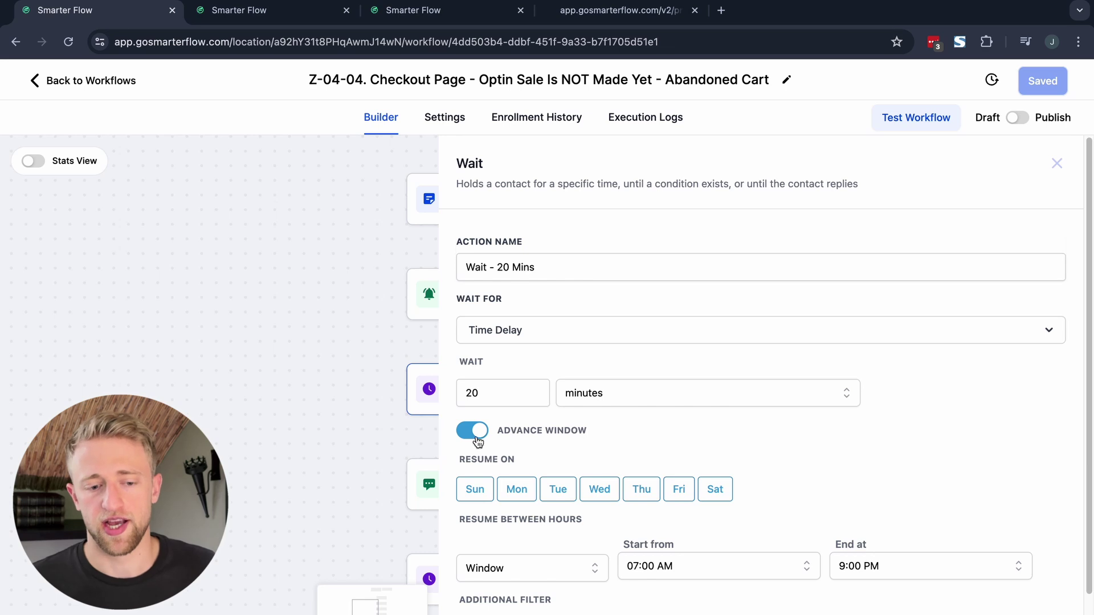
key(Escape)
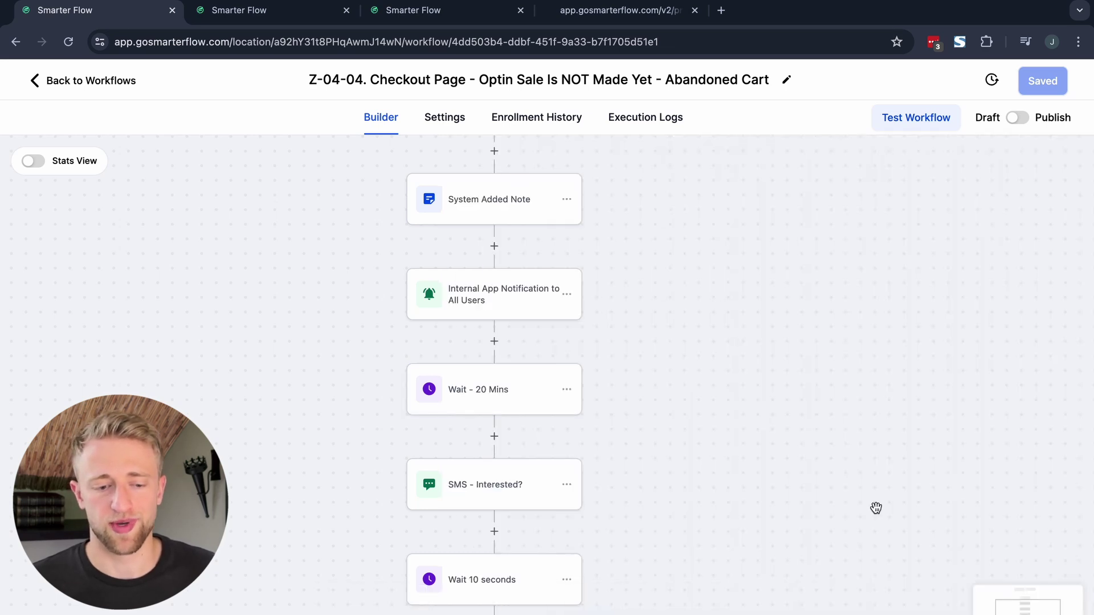
Show the Abandoned Cart workflow's settings, with Allow re-entry and Stop on response on
click(456, 126)
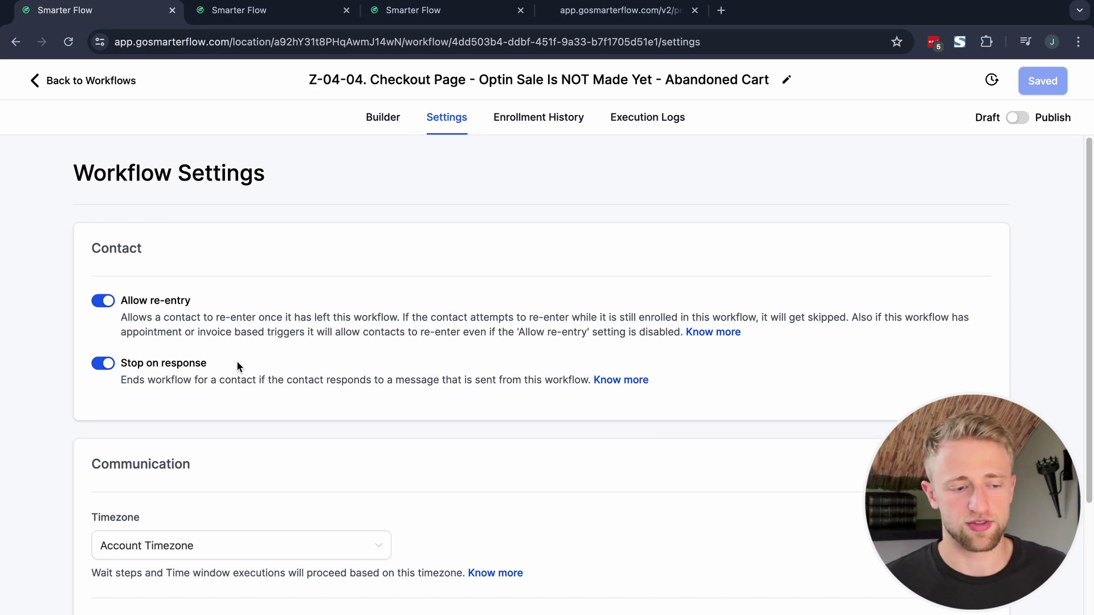
Preview the Specific Time 08:00 AM–5:00 PM weekday window, leave it off, and return to the builder
click(182, 359)
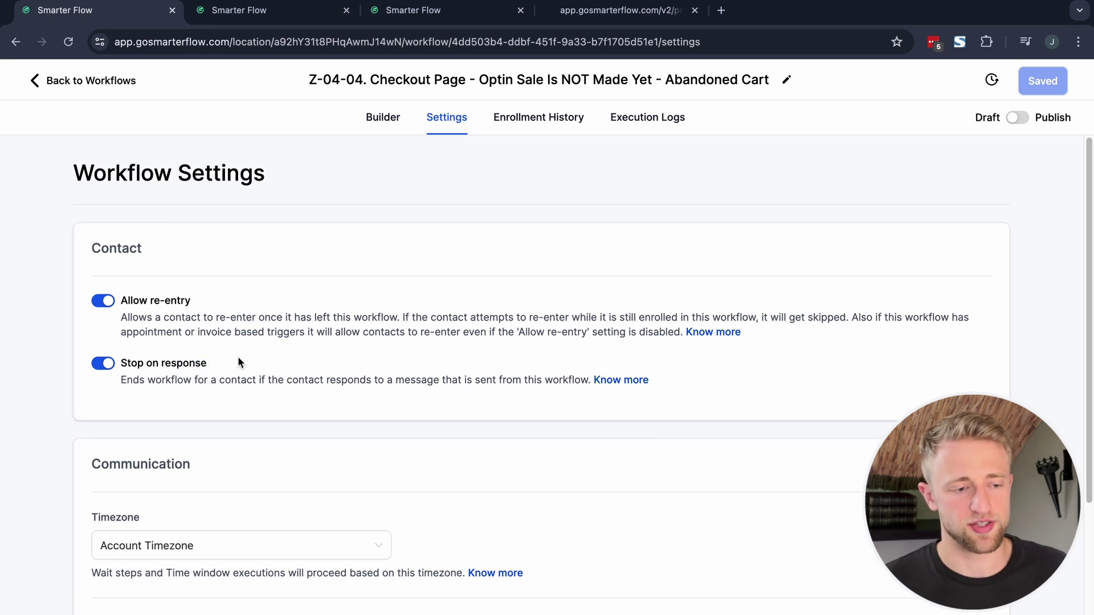
scroll(281, 325, down, 5)
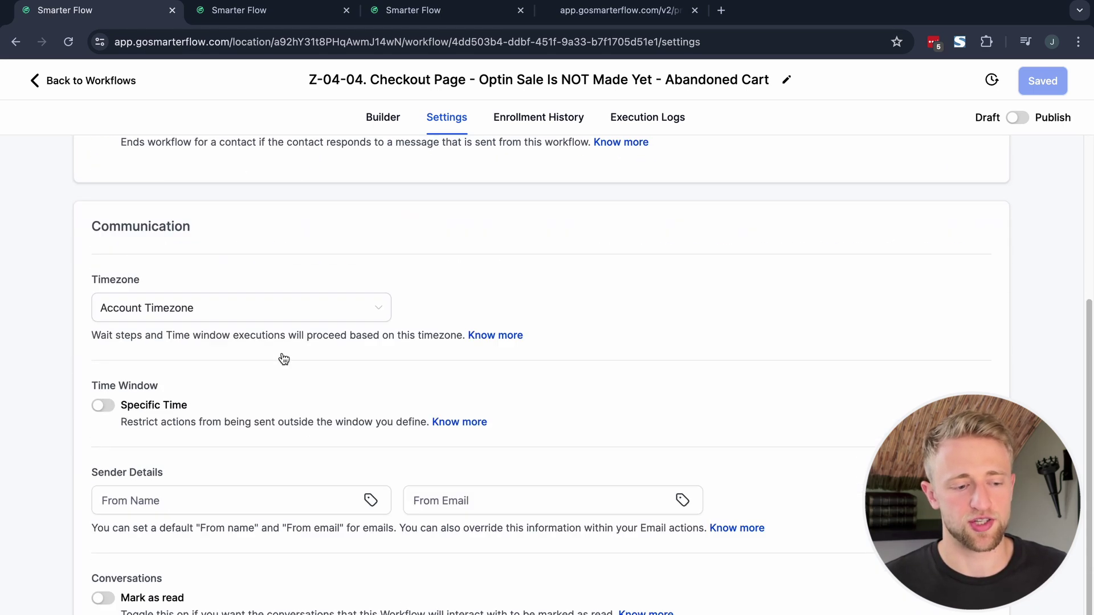
scroll(283, 359, down, 1)
click(102, 392)
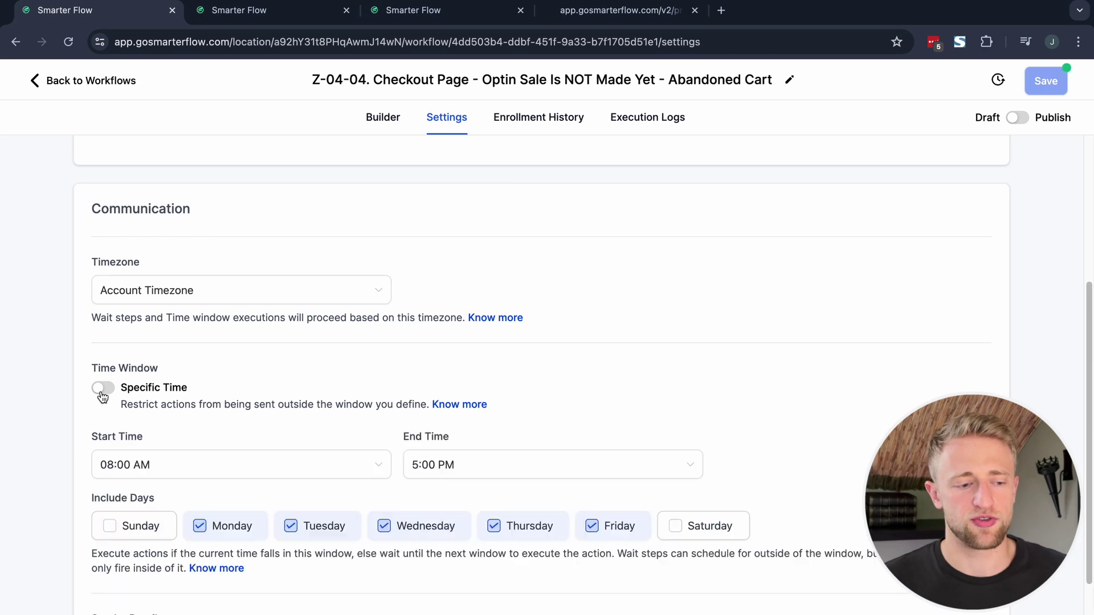
click(103, 390)
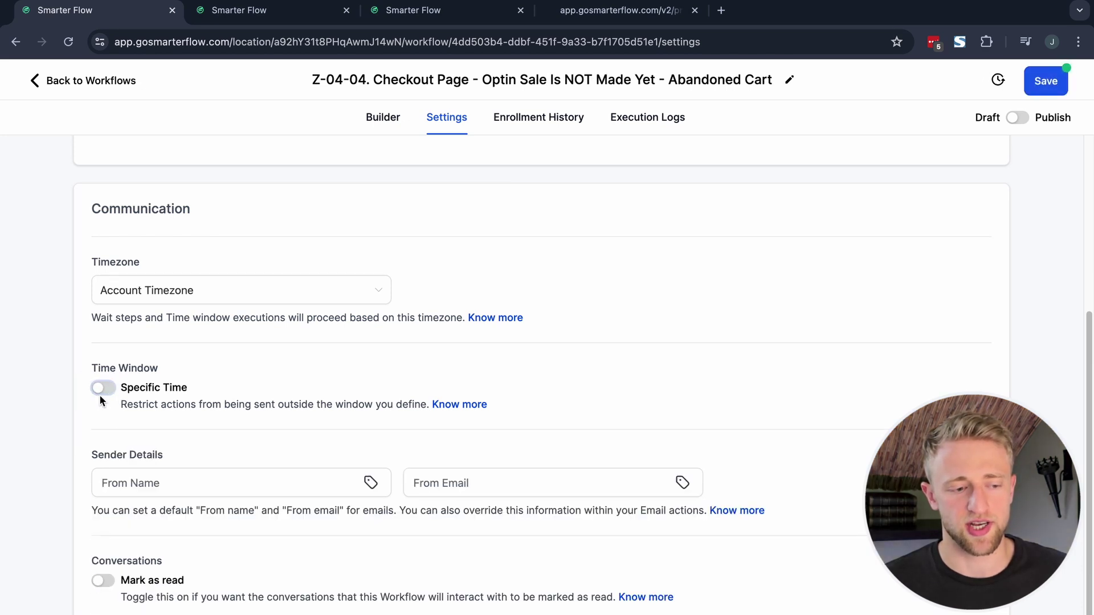
click(102, 390)
scroll(76, 425, down, 2)
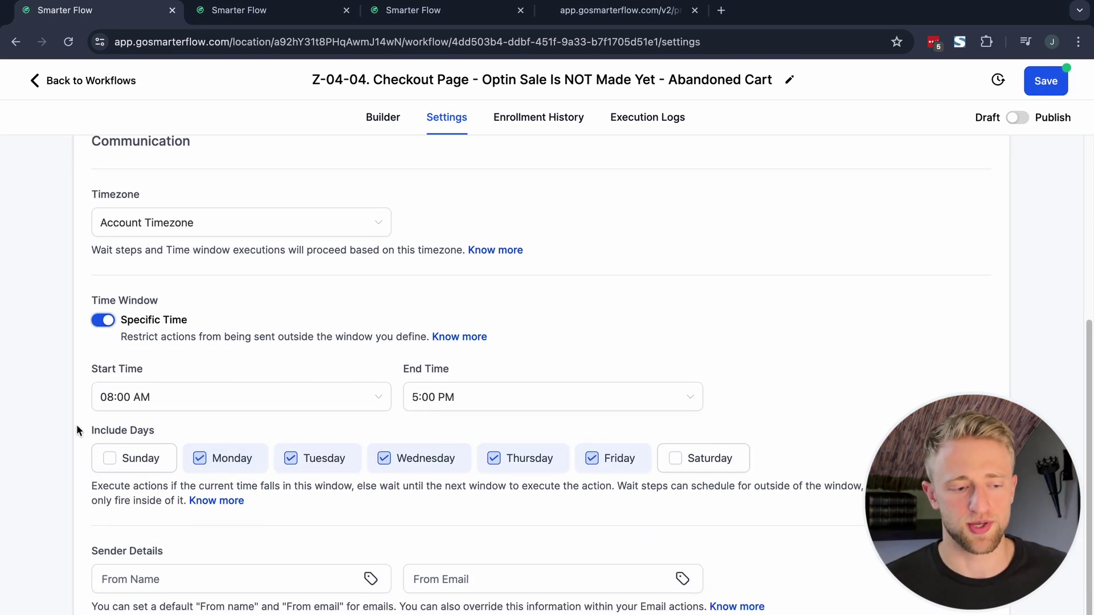
click(102, 320)
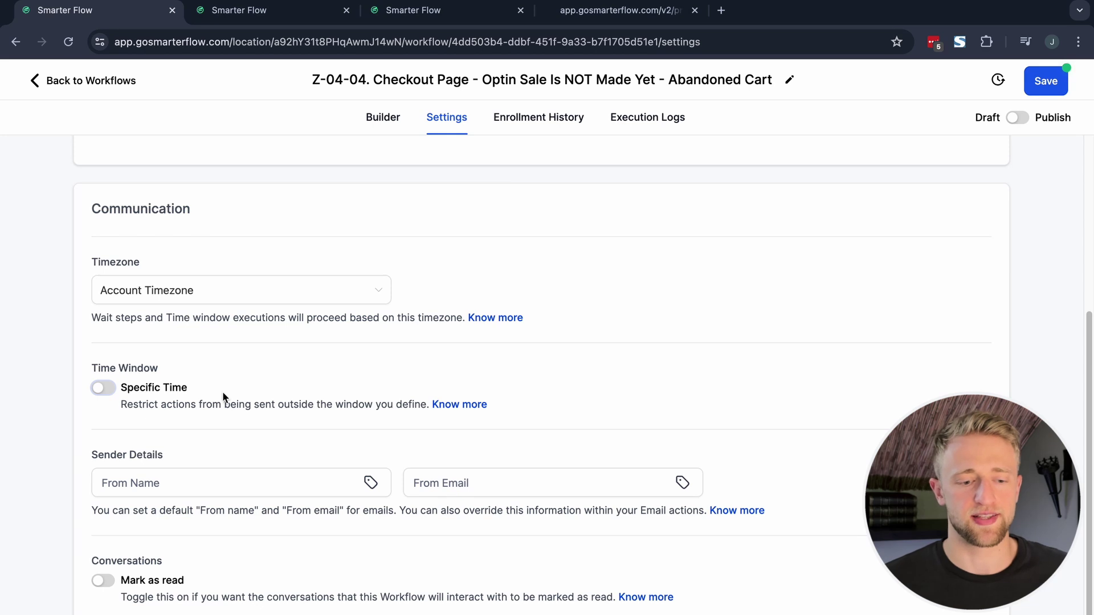
click(392, 124)
Review the Abandoned Cart workflow's SMS - Interested? message
scroll(706, 414, down, 1)
scroll(705, 414, down, 5)
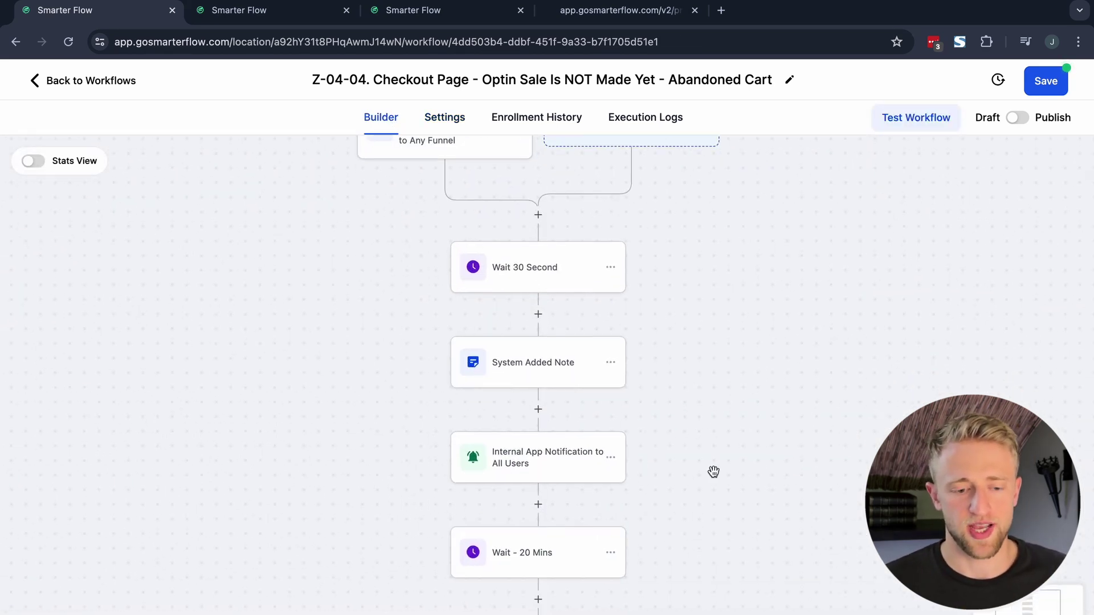
drag(694, 415, 661, 256)
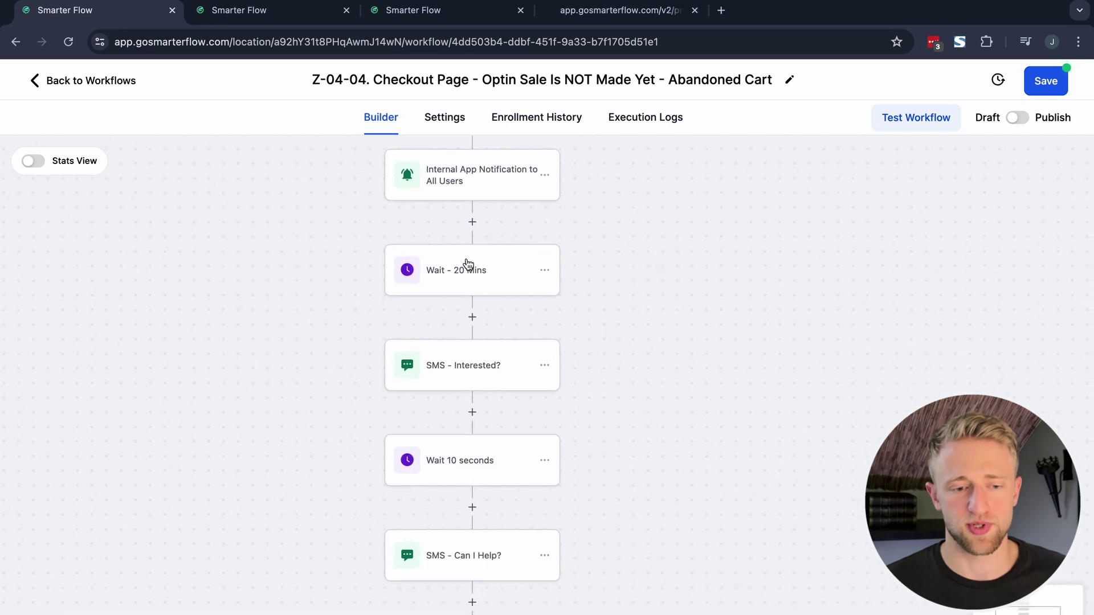
click(469, 372)
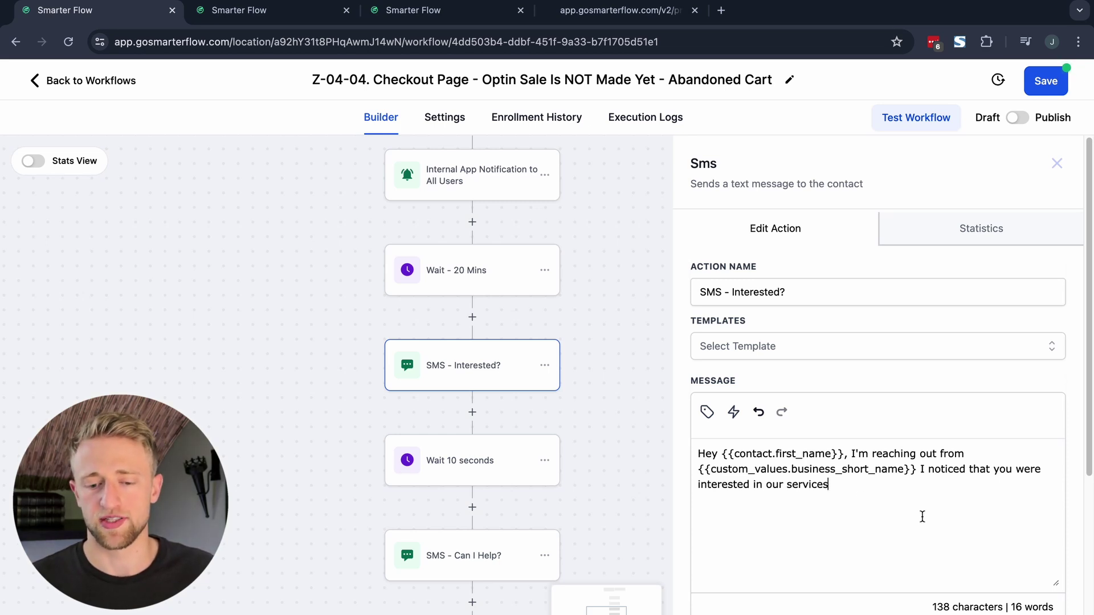
key(Escape)
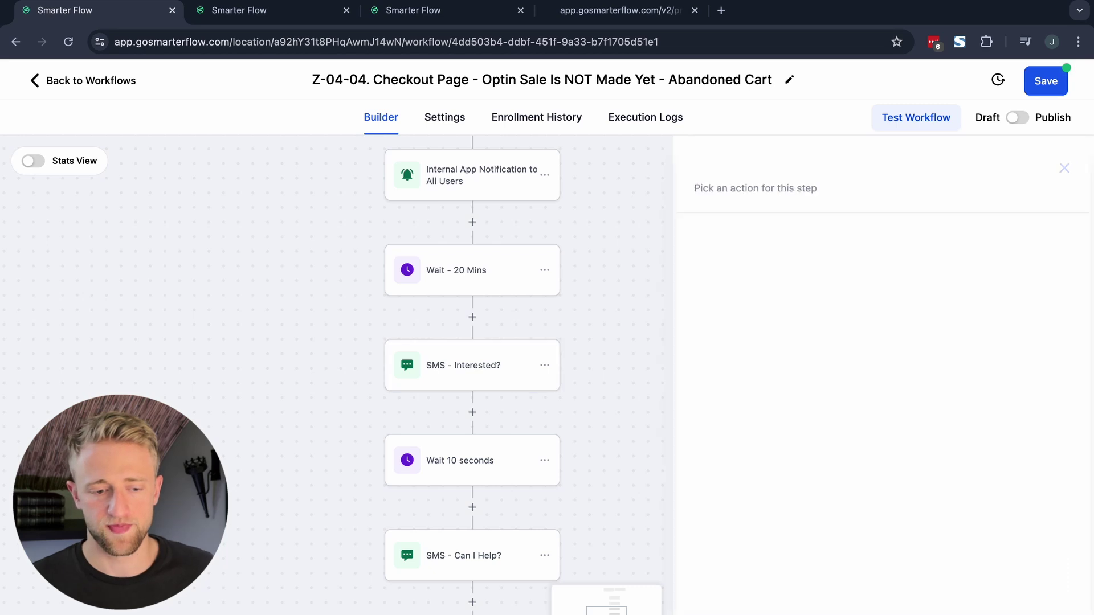
Recheck the SMS - Interested? text, then view the Wait 10 seconds step's 0.1-minute delay
scroll(722, 439, down, 2)
scroll(628, 433, down, 1)
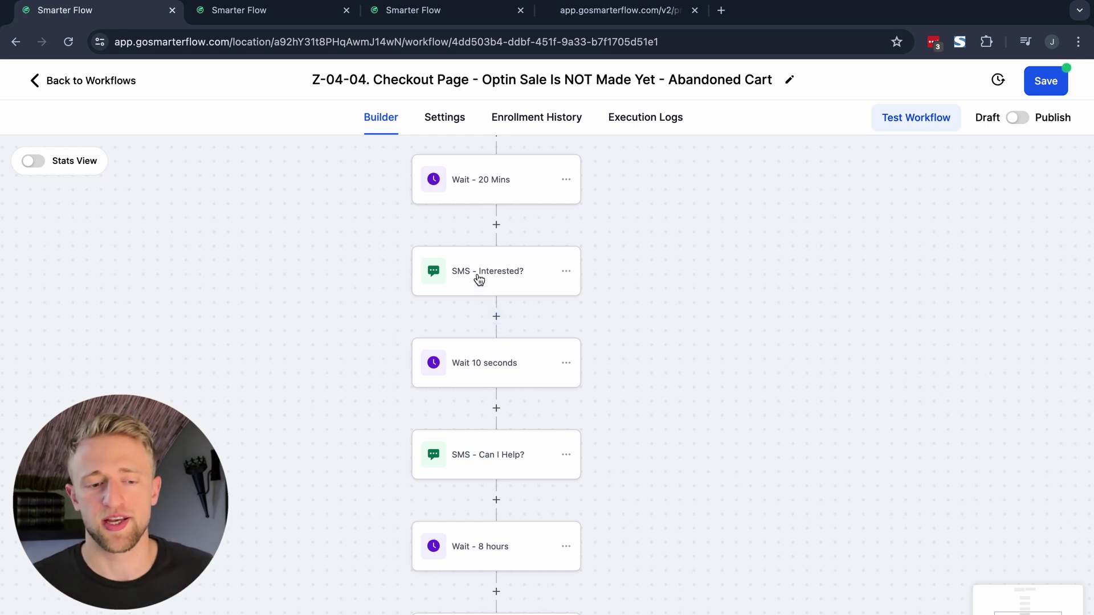
click(478, 276)
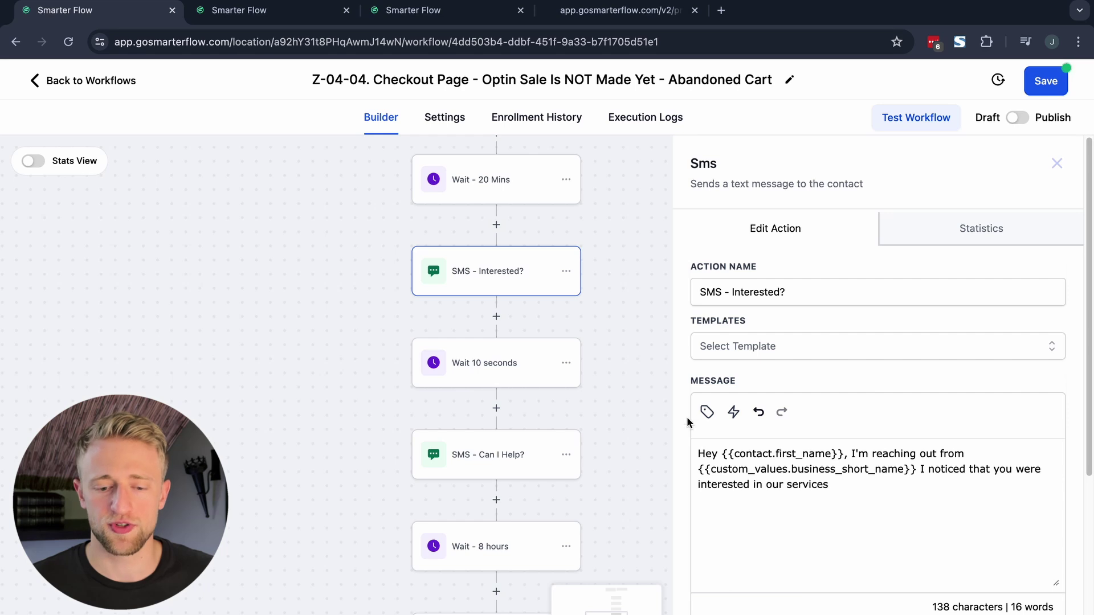
click(829, 493)
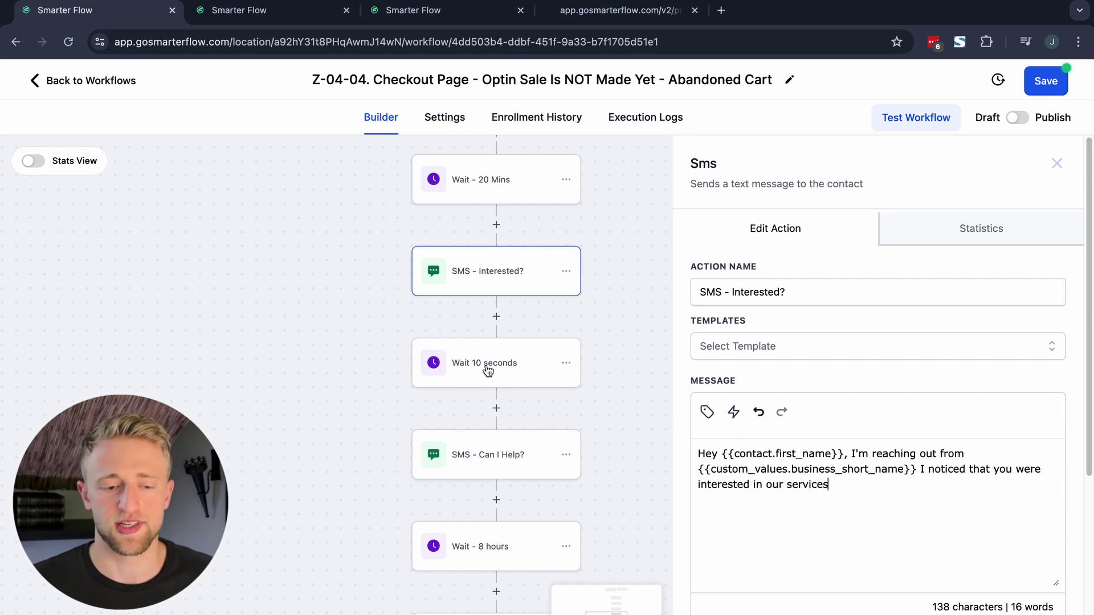
click(471, 358)
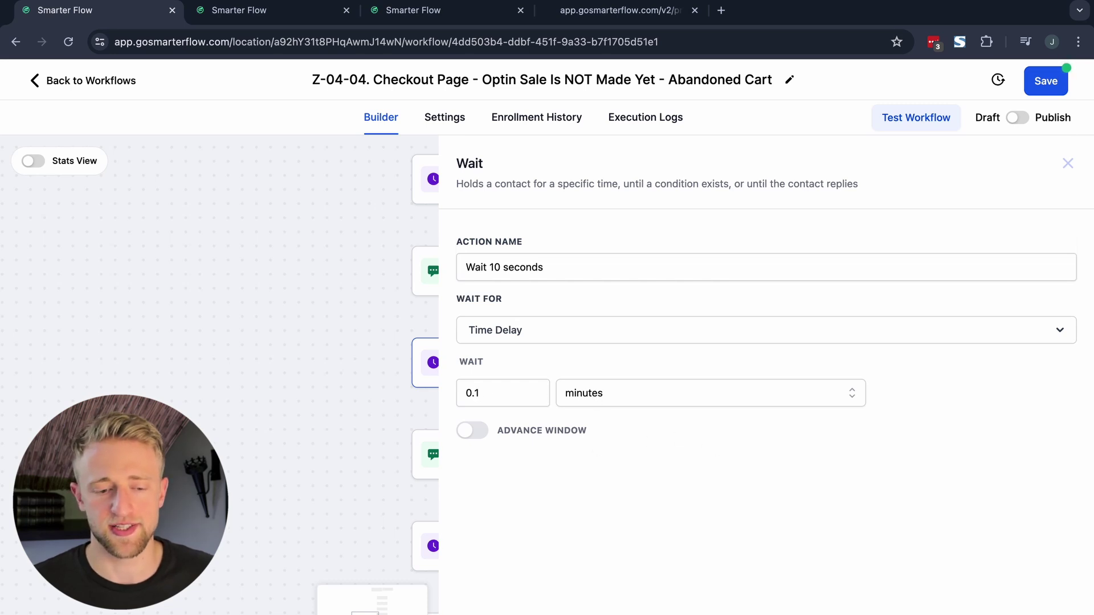
Review the SMS - Can I Help? message settings, then bring later steps into view
key(Escape)
click(488, 472)
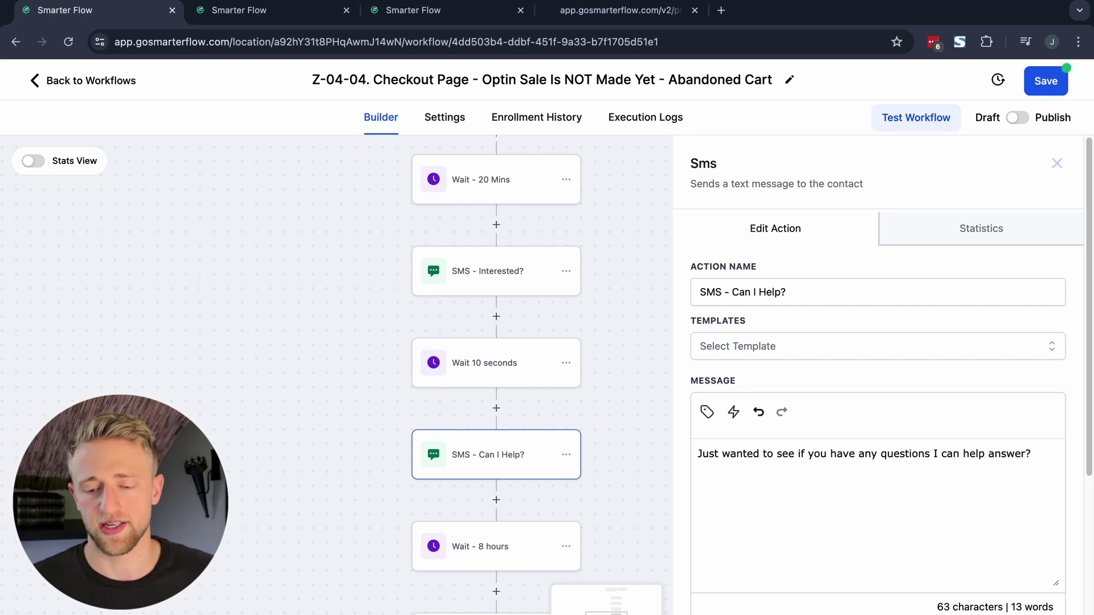
key(Escape)
drag(754, 539, 718, 388)
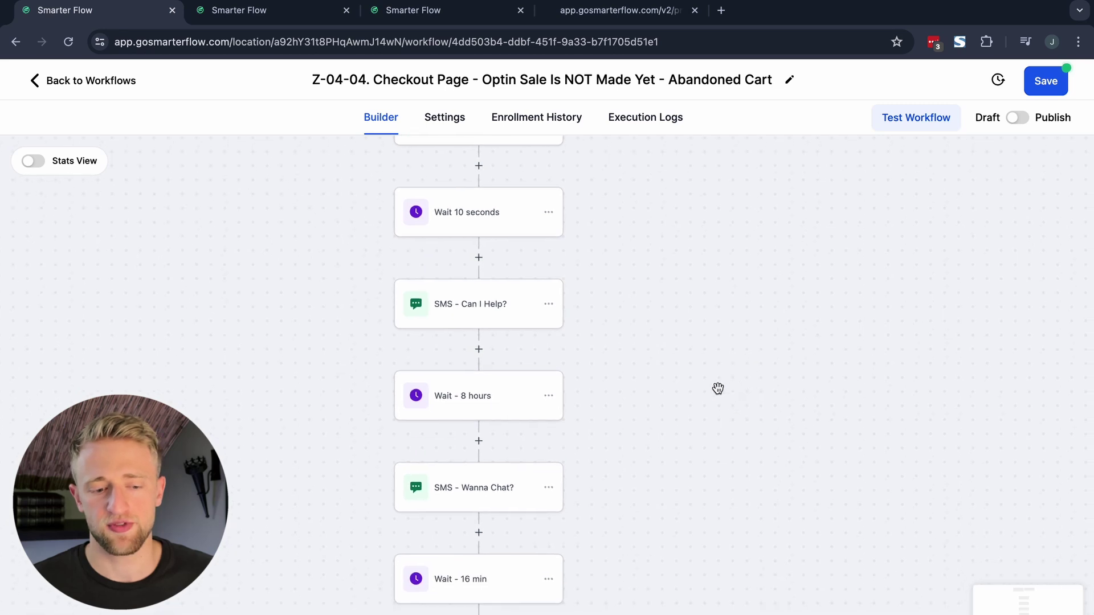
Inspect the Wait - 8 hours step's settings
click(485, 403)
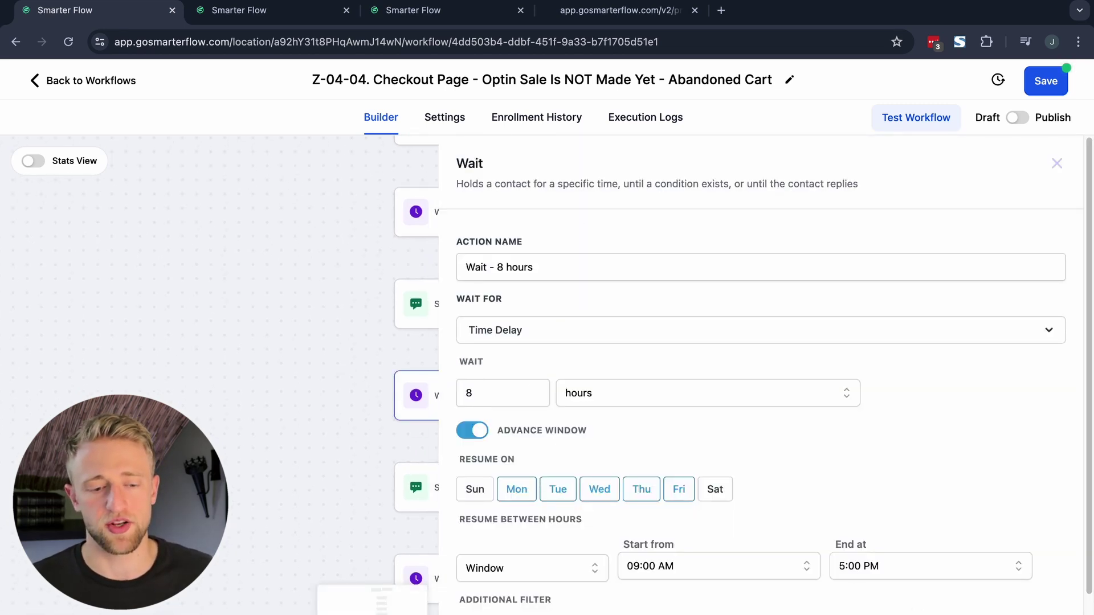
click(435, 416)
click(442, 410)
scroll(756, 423, down, 1)
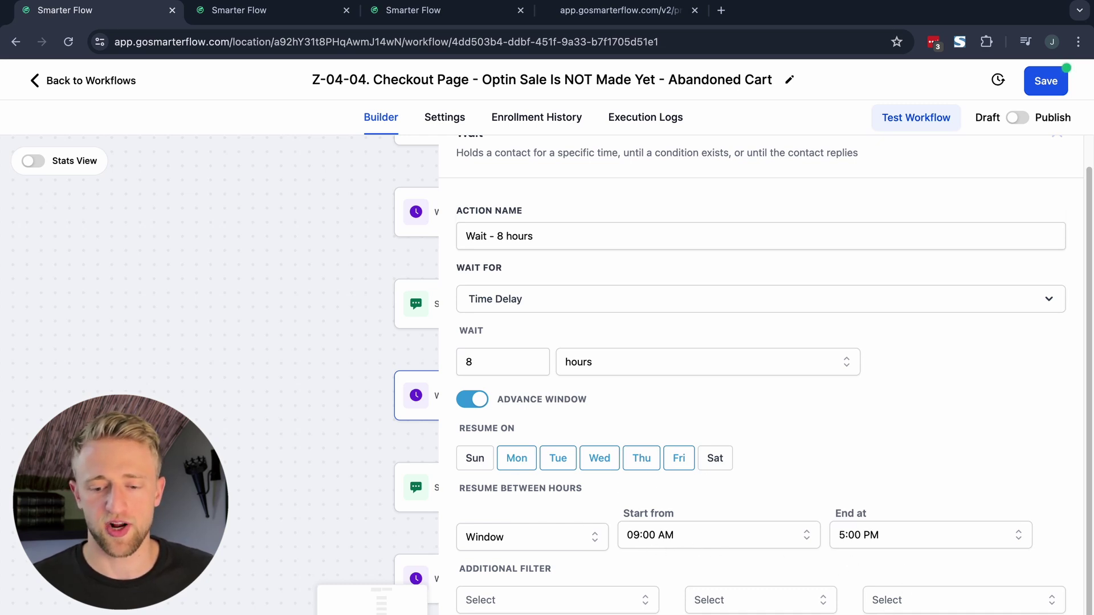
key(Escape)
scroll(696, 547, down, 3)
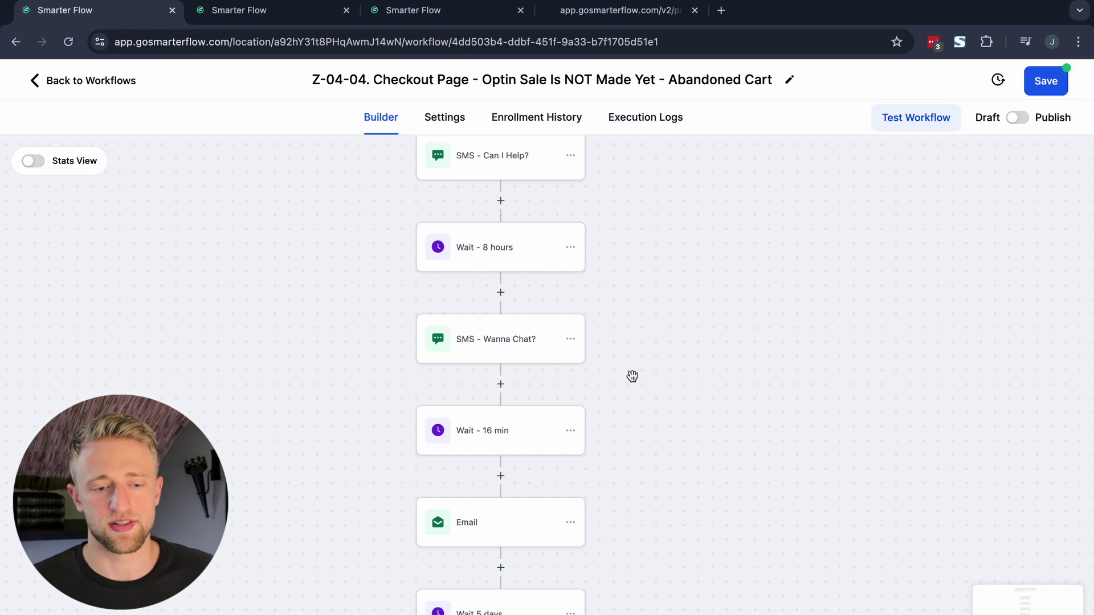
Review the SMS - Wanna Chat? message and the Wait - 16 min settings
click(483, 336)
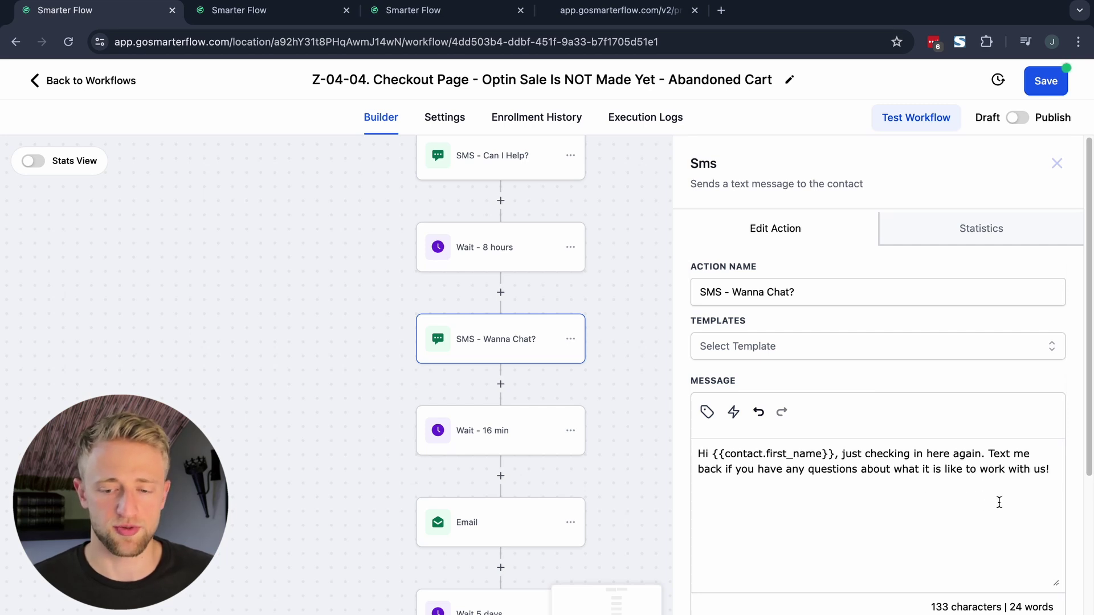
key(Escape)
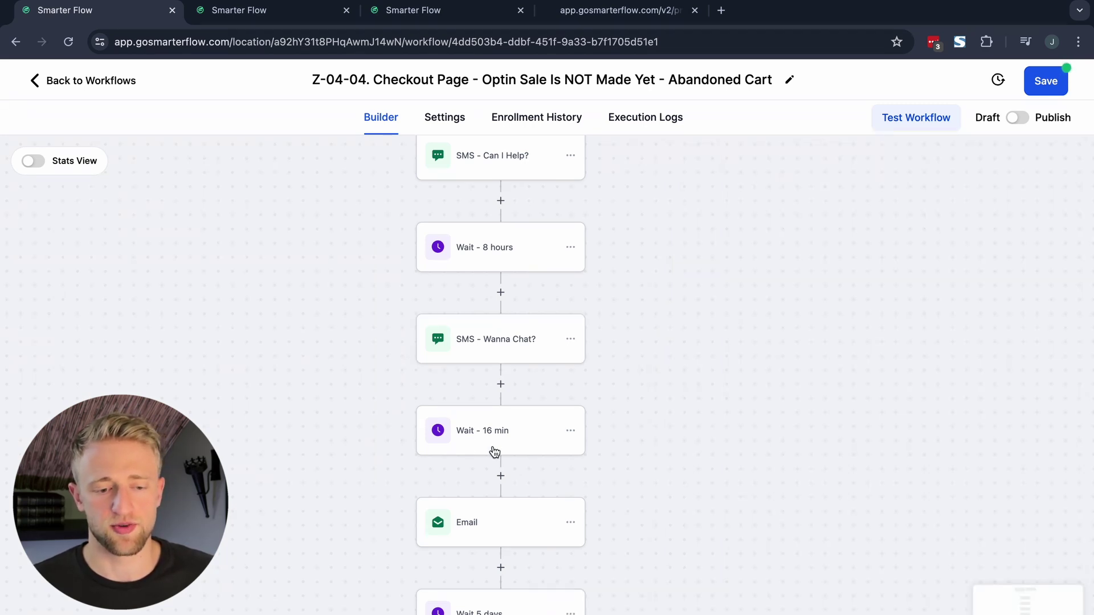
click(516, 443)
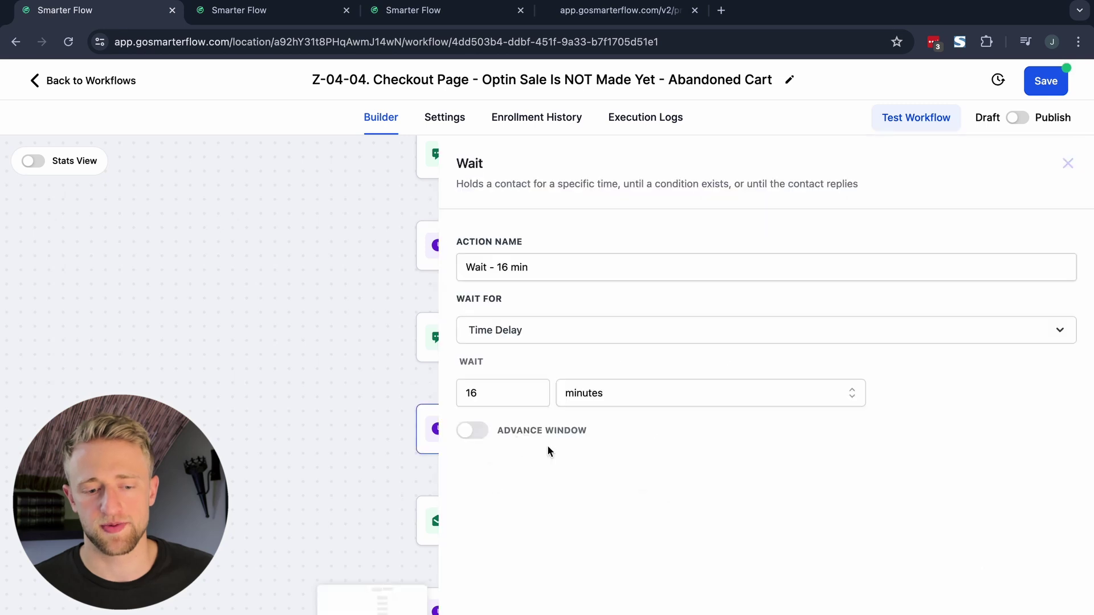
key(Escape)
scroll(569, 428, down, 3)
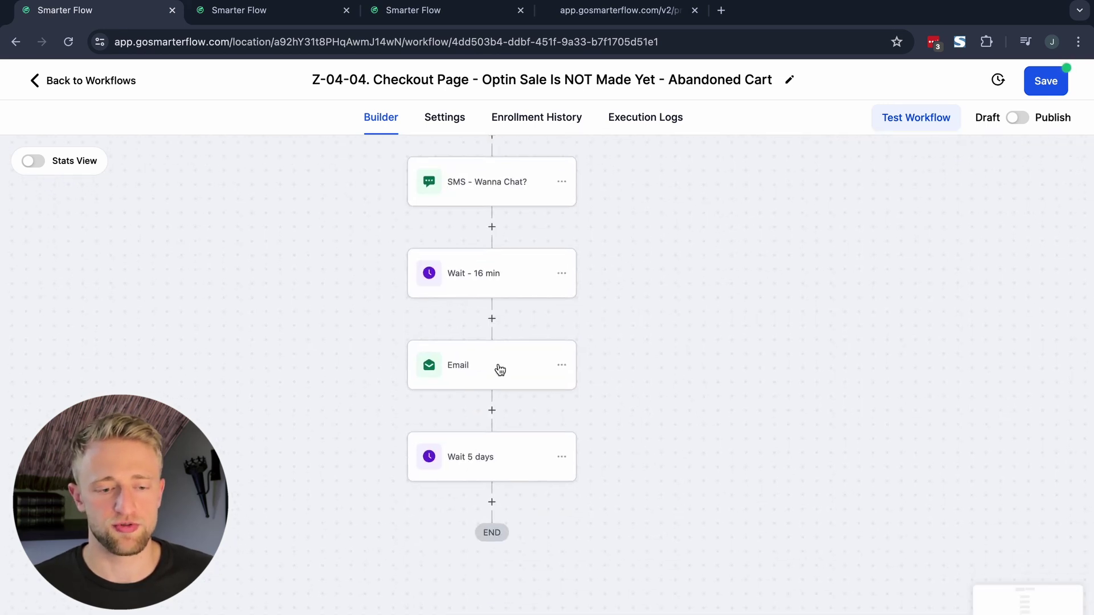
click(522, 370)
scroll(855, 403, down, 6)
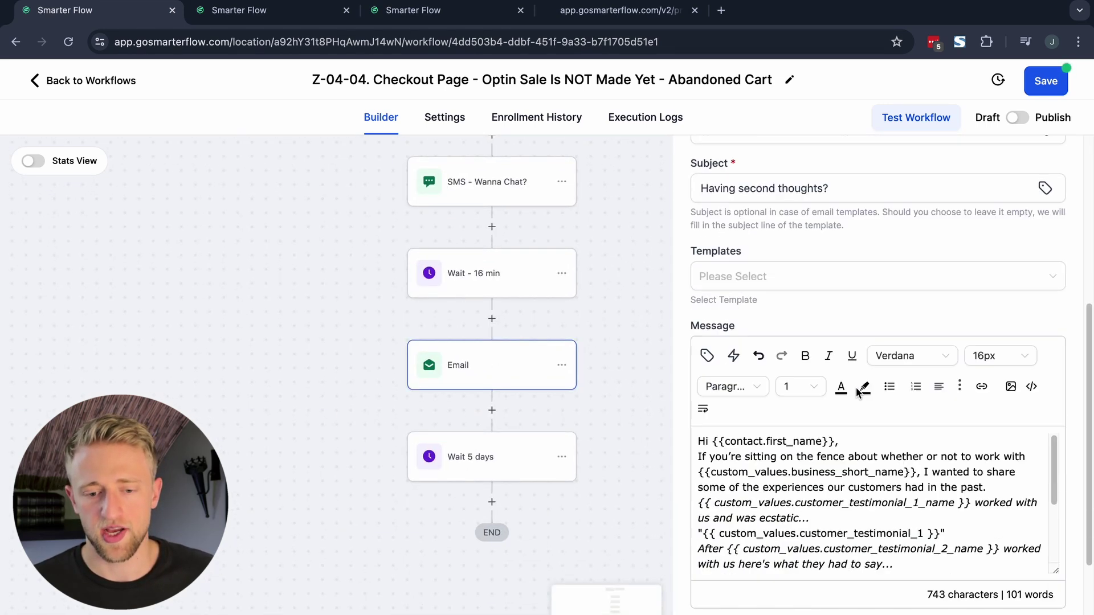
scroll(773, 301, up, 2)
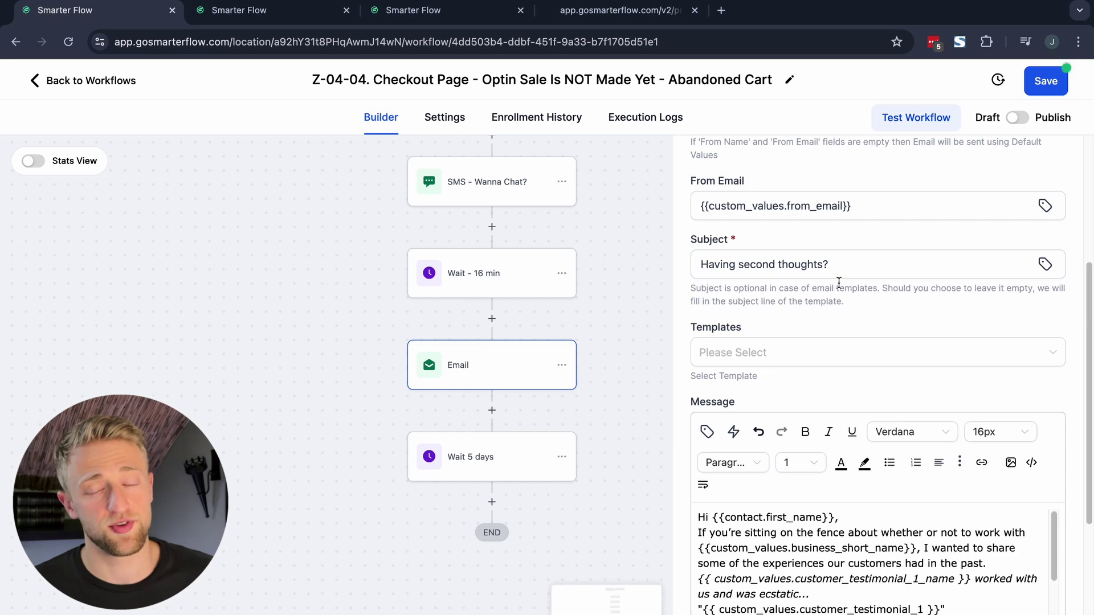
scroll(850, 336, down, 3)
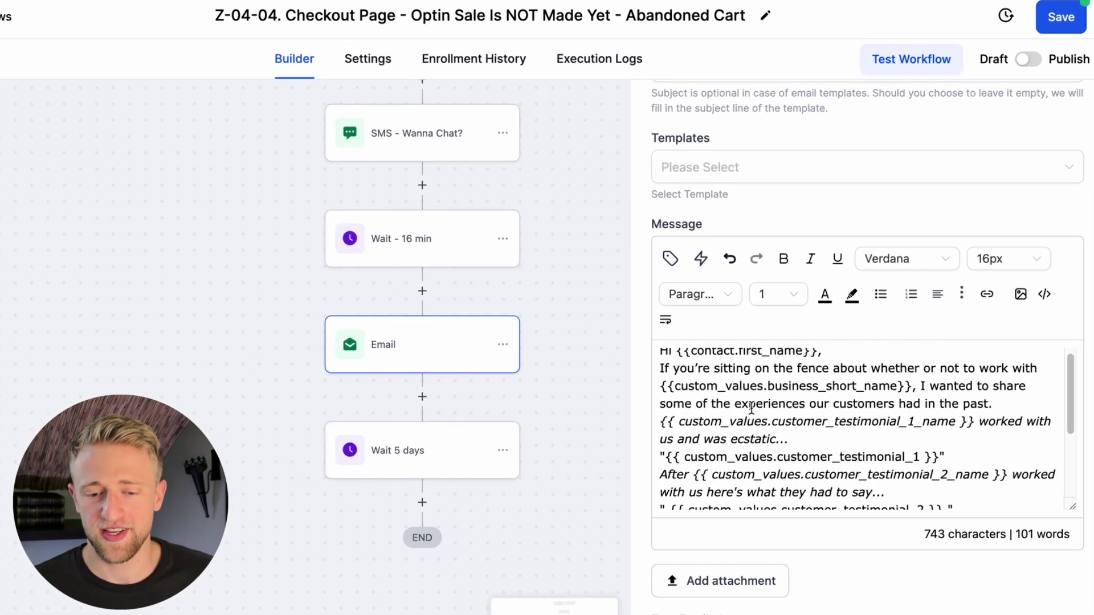
scroll(767, 416, down, 1)
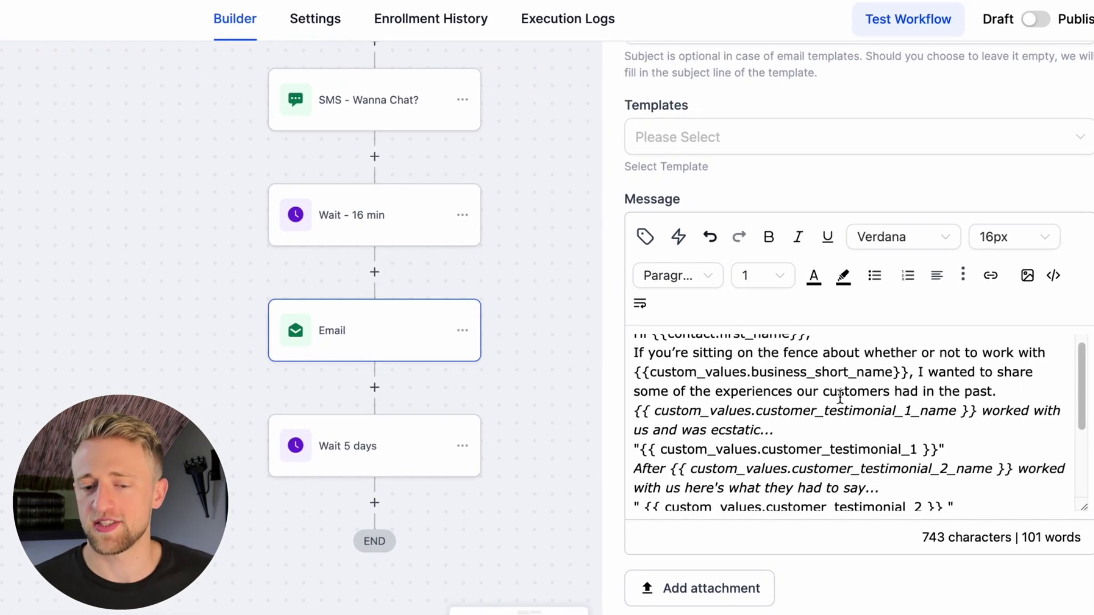
scroll(851, 399, down, 2)
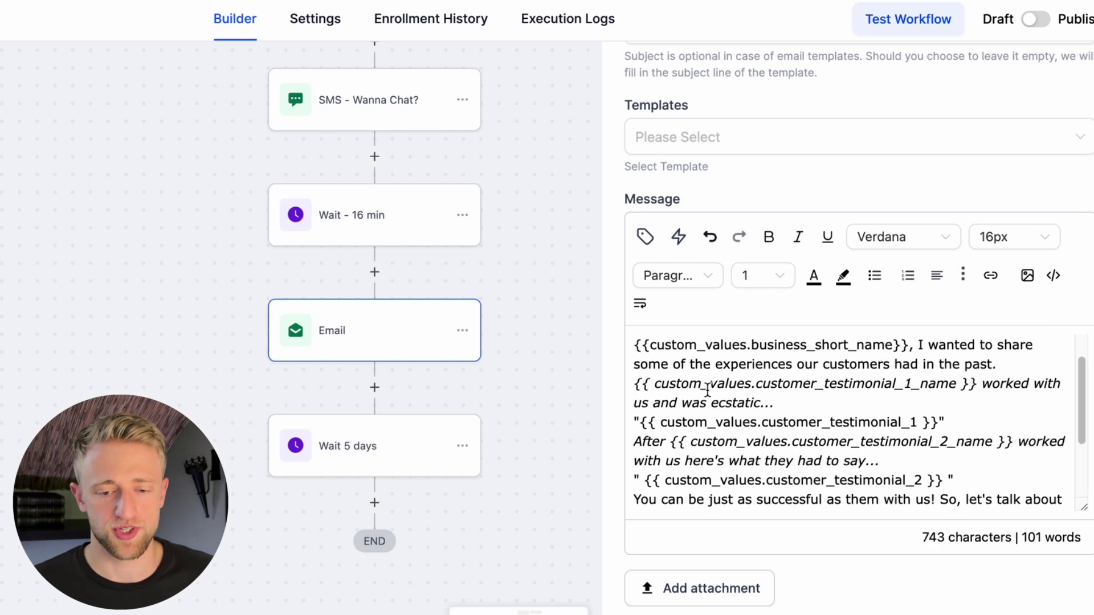
scroll(863, 418, down, 1)
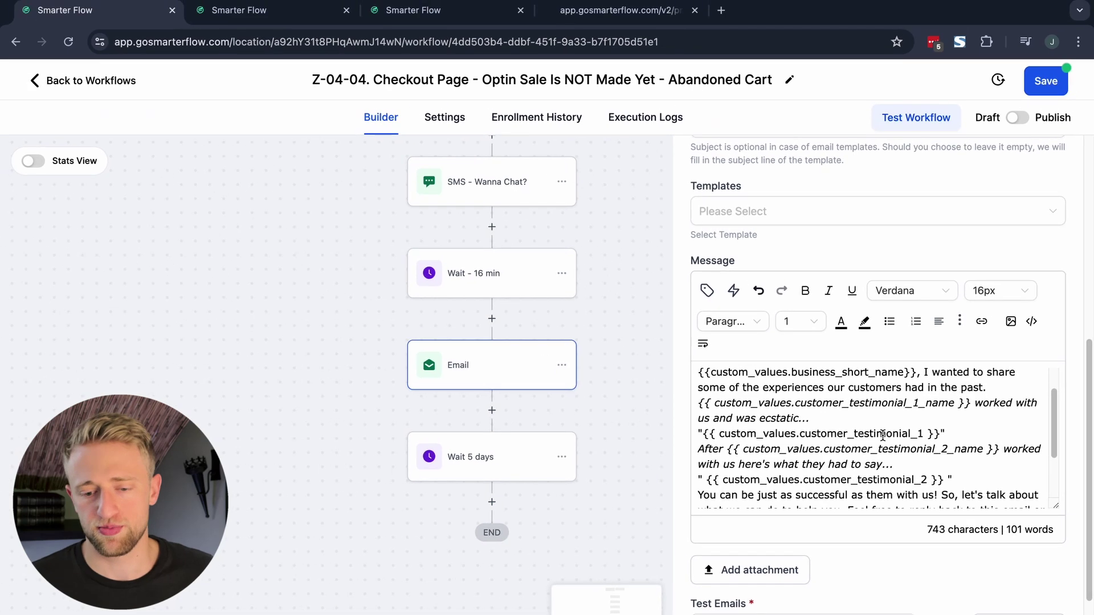
scroll(862, 417, down, 2)
scroll(878, 432, down, 5)
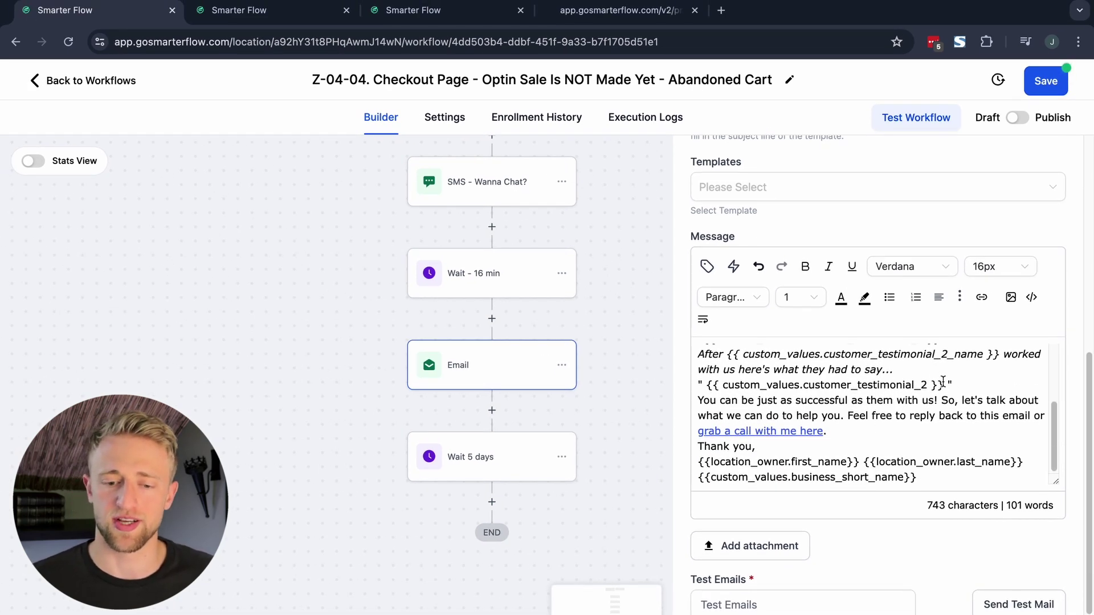
scroll(882, 395, down, 1)
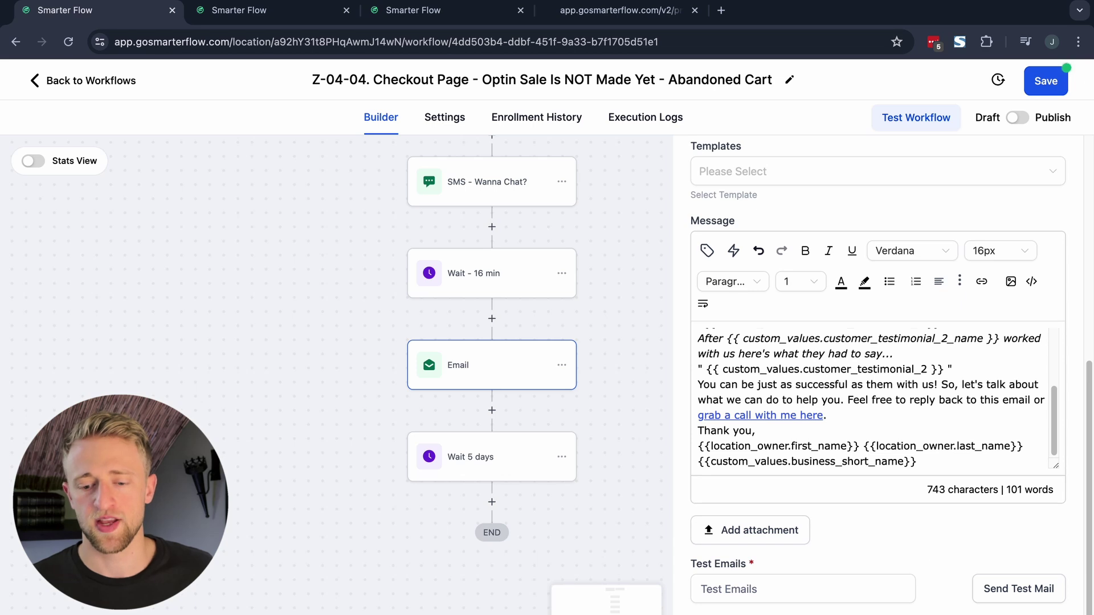
click(656, 341)
scroll(710, 340, up, 3)
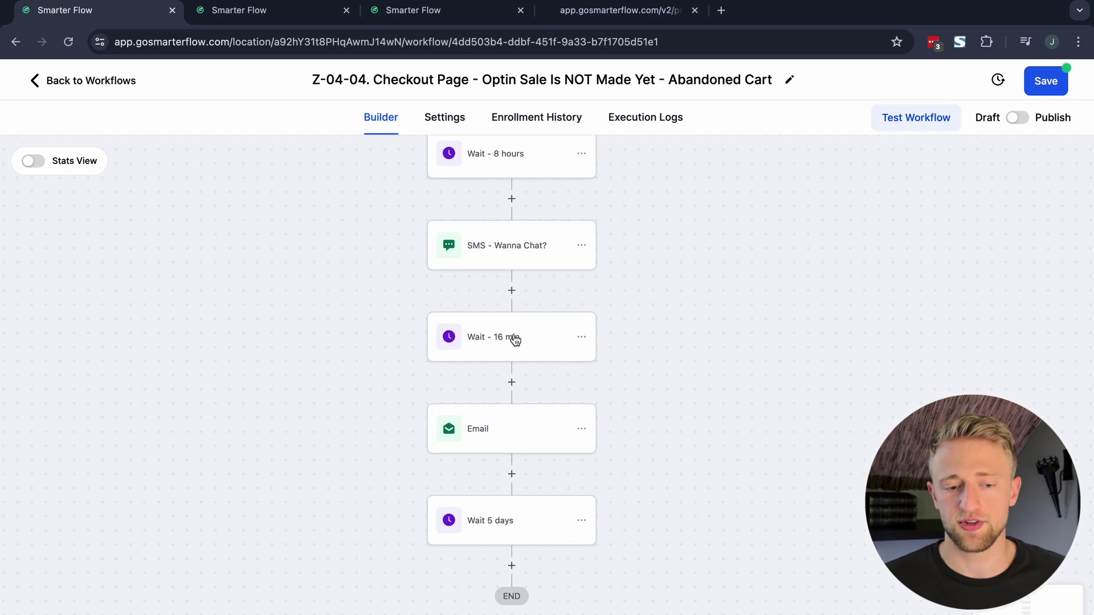
Start Copy All Actions From Here on Wait - 16 min, cancel it, and pan the canvas
click(581, 341)
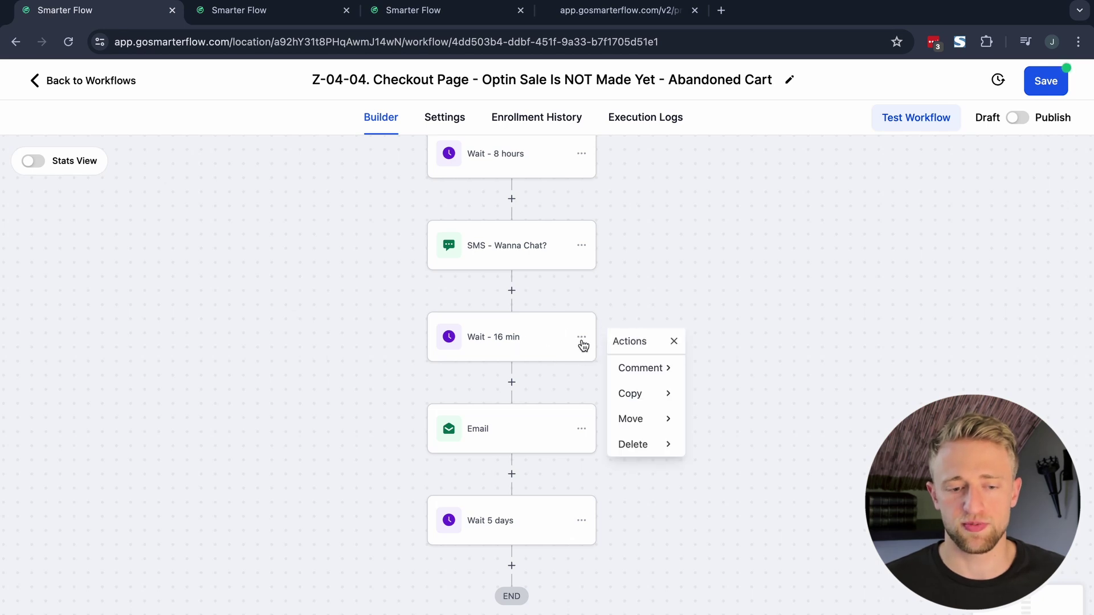
click(649, 399)
click(750, 395)
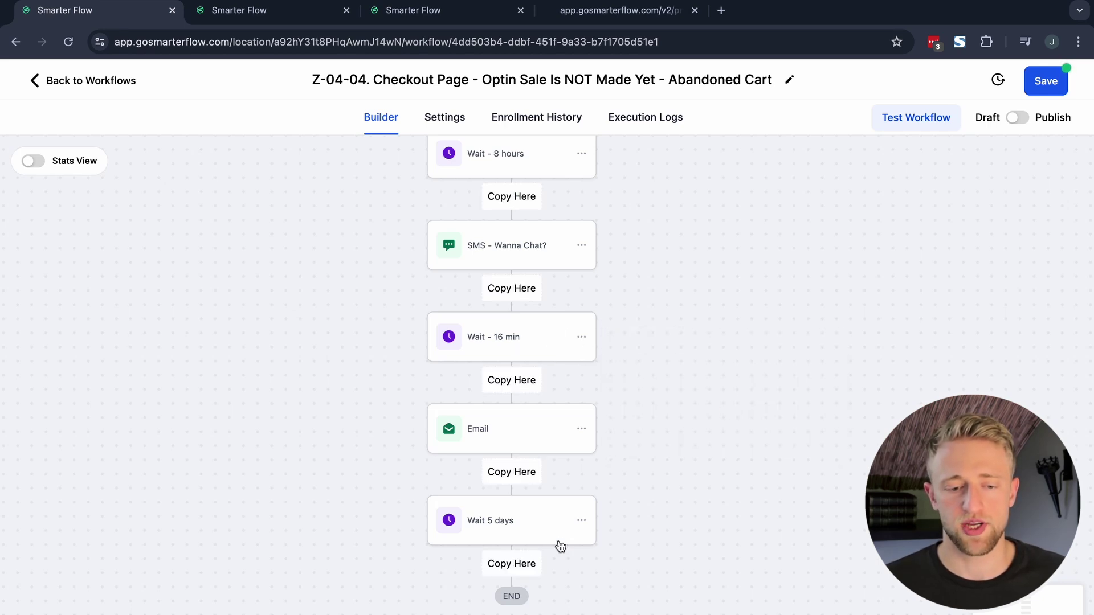
click(805, 374)
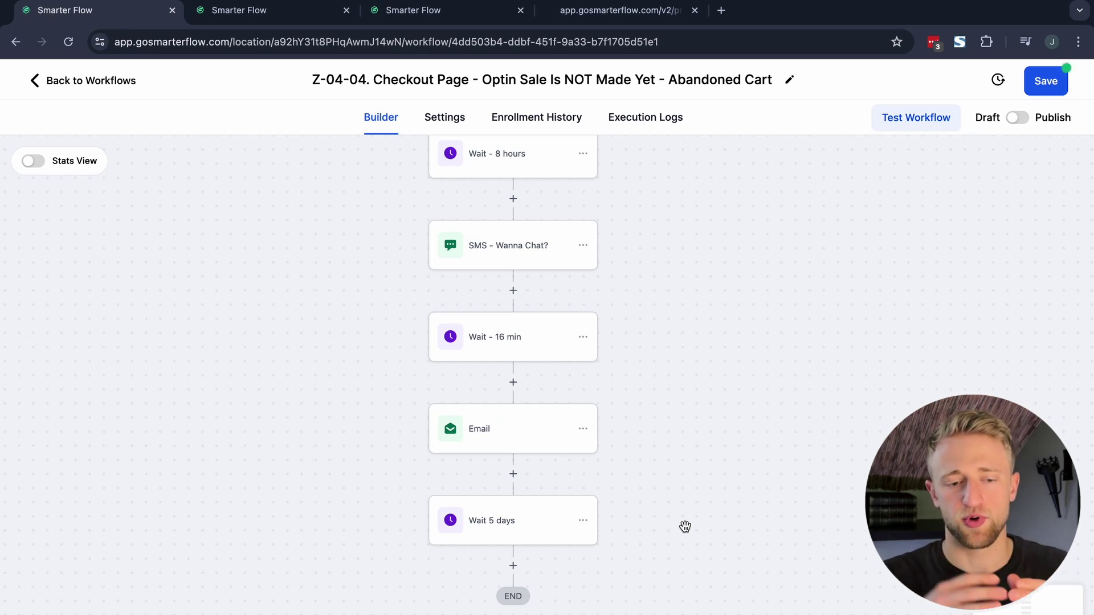
scroll(648, 208, up, 15)
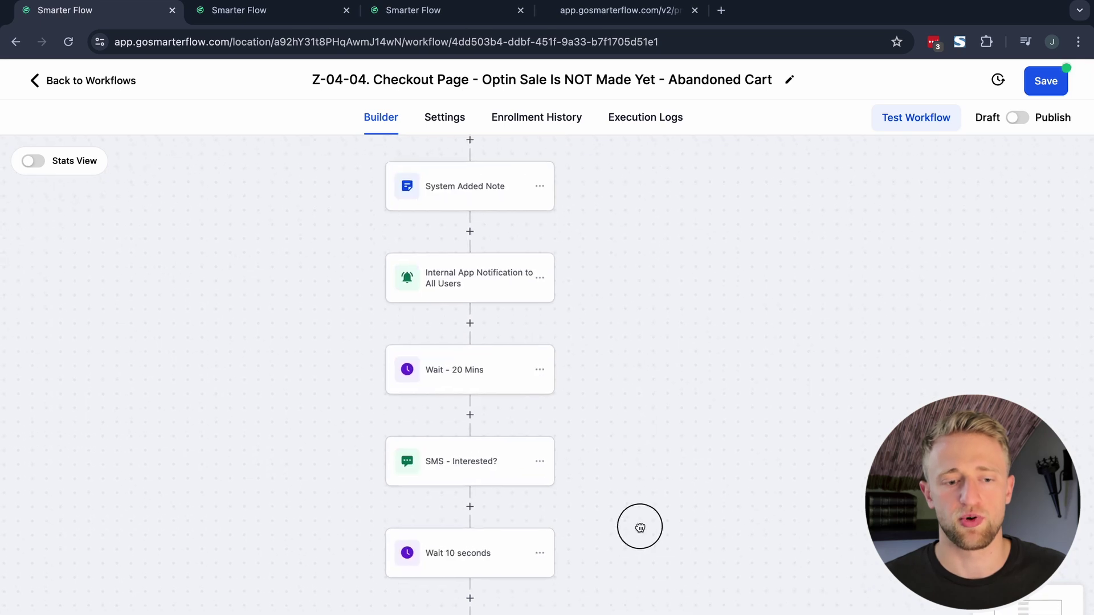
drag(625, 468, 652, 230)
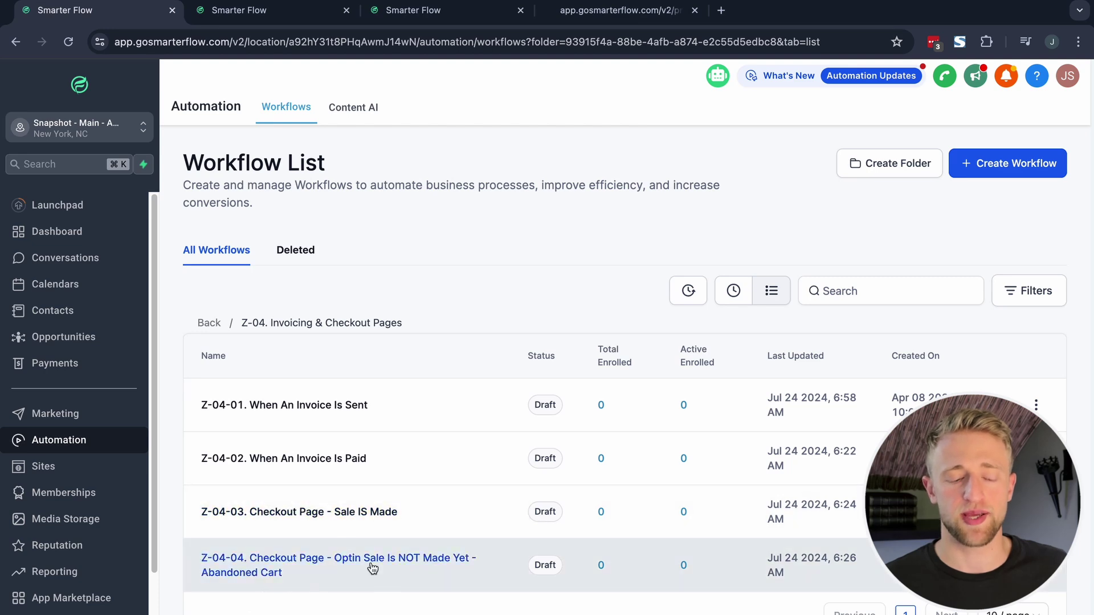
Go up from the Z-04 folder to Home and scroll through folders Z-01 to Z-09
click(211, 329)
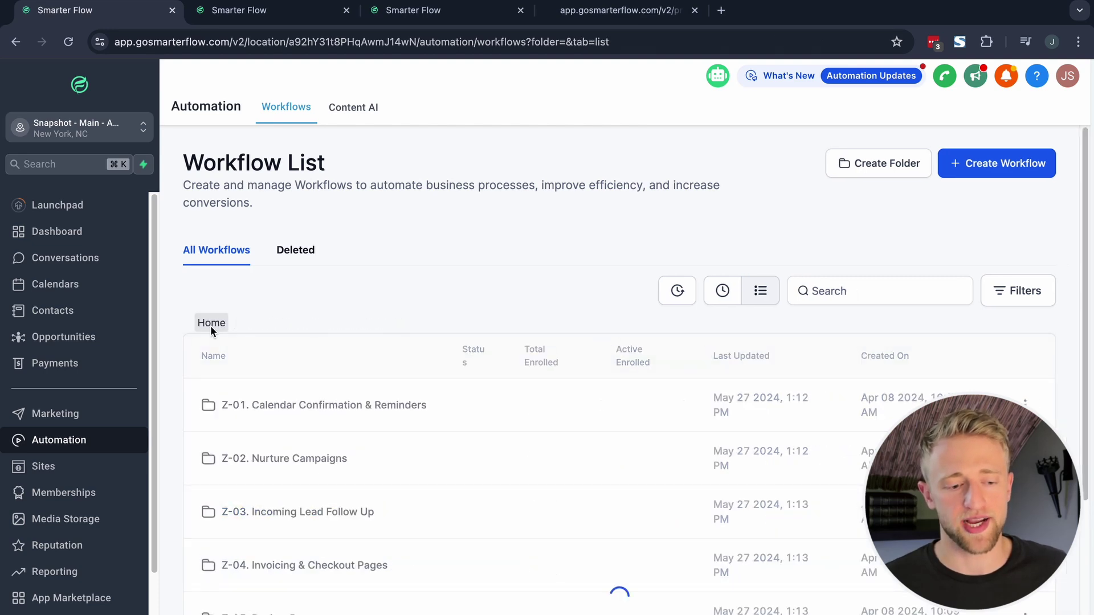
scroll(260, 419, down, 3)
scroll(259, 610, down, 2)
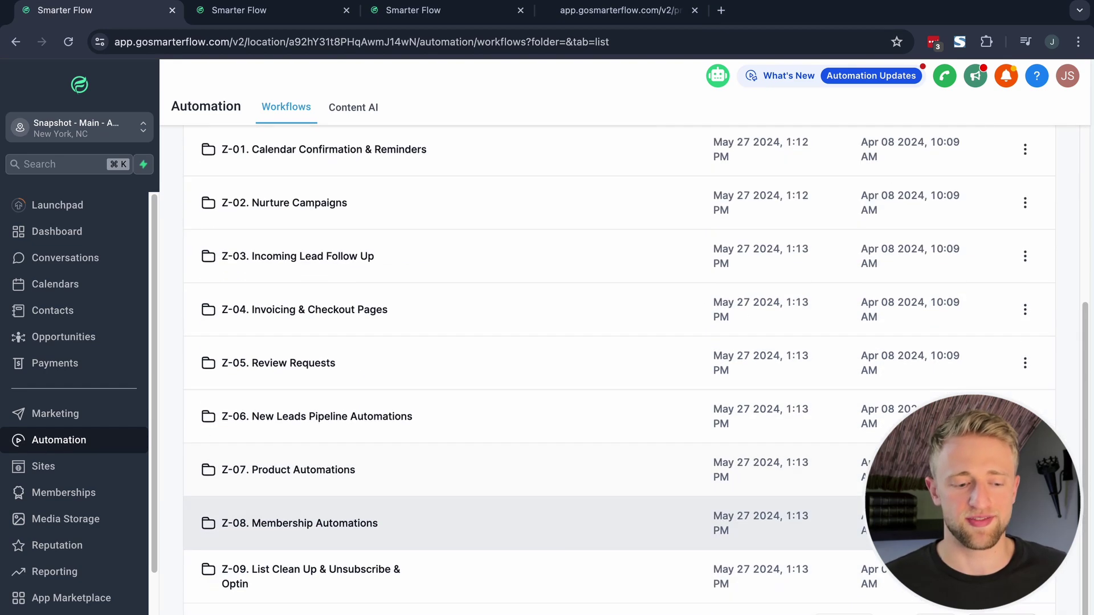
scroll(356, 512, down, 1)
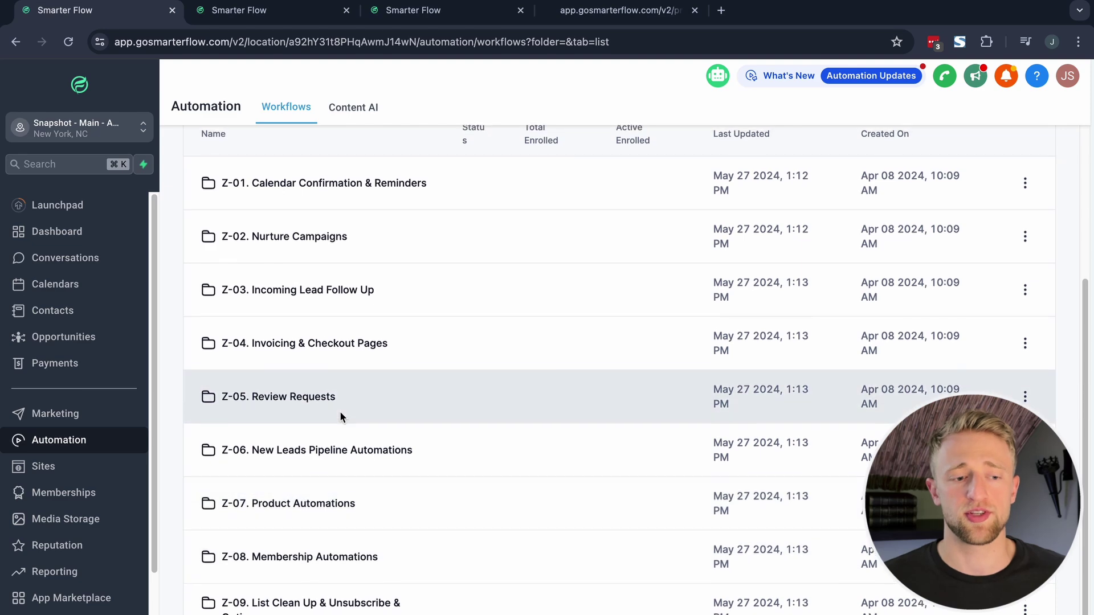
scroll(268, 219, up, 1)
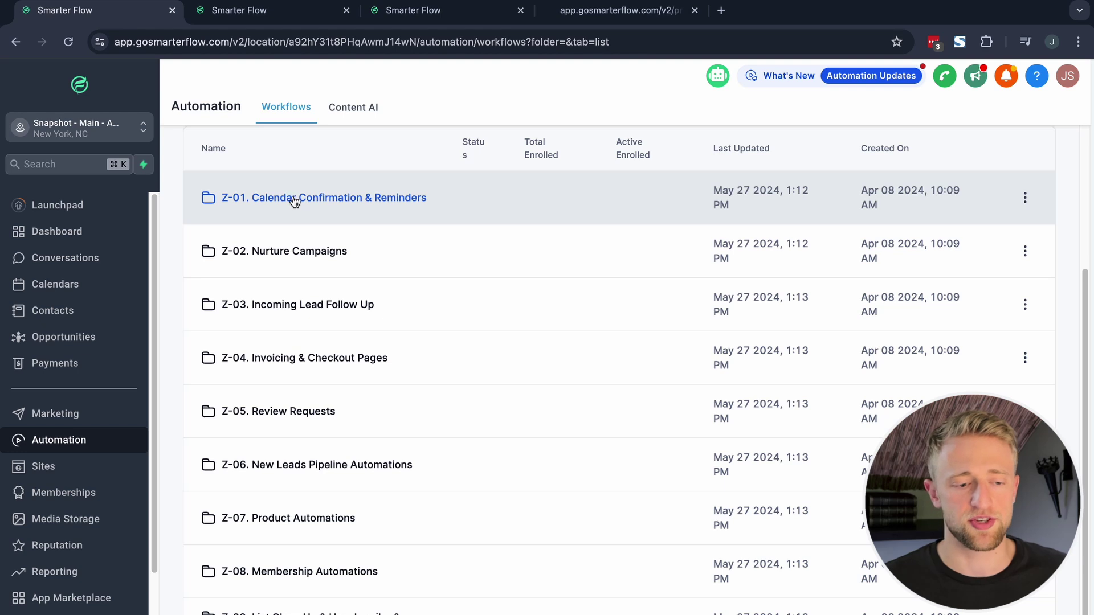
scroll(293, 206, up, 3)
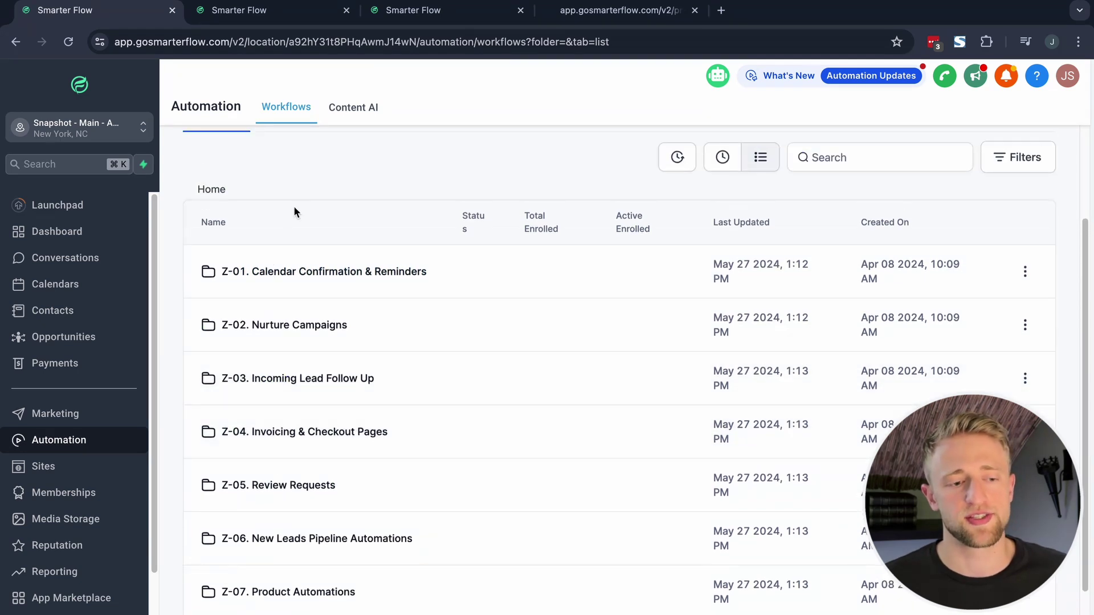